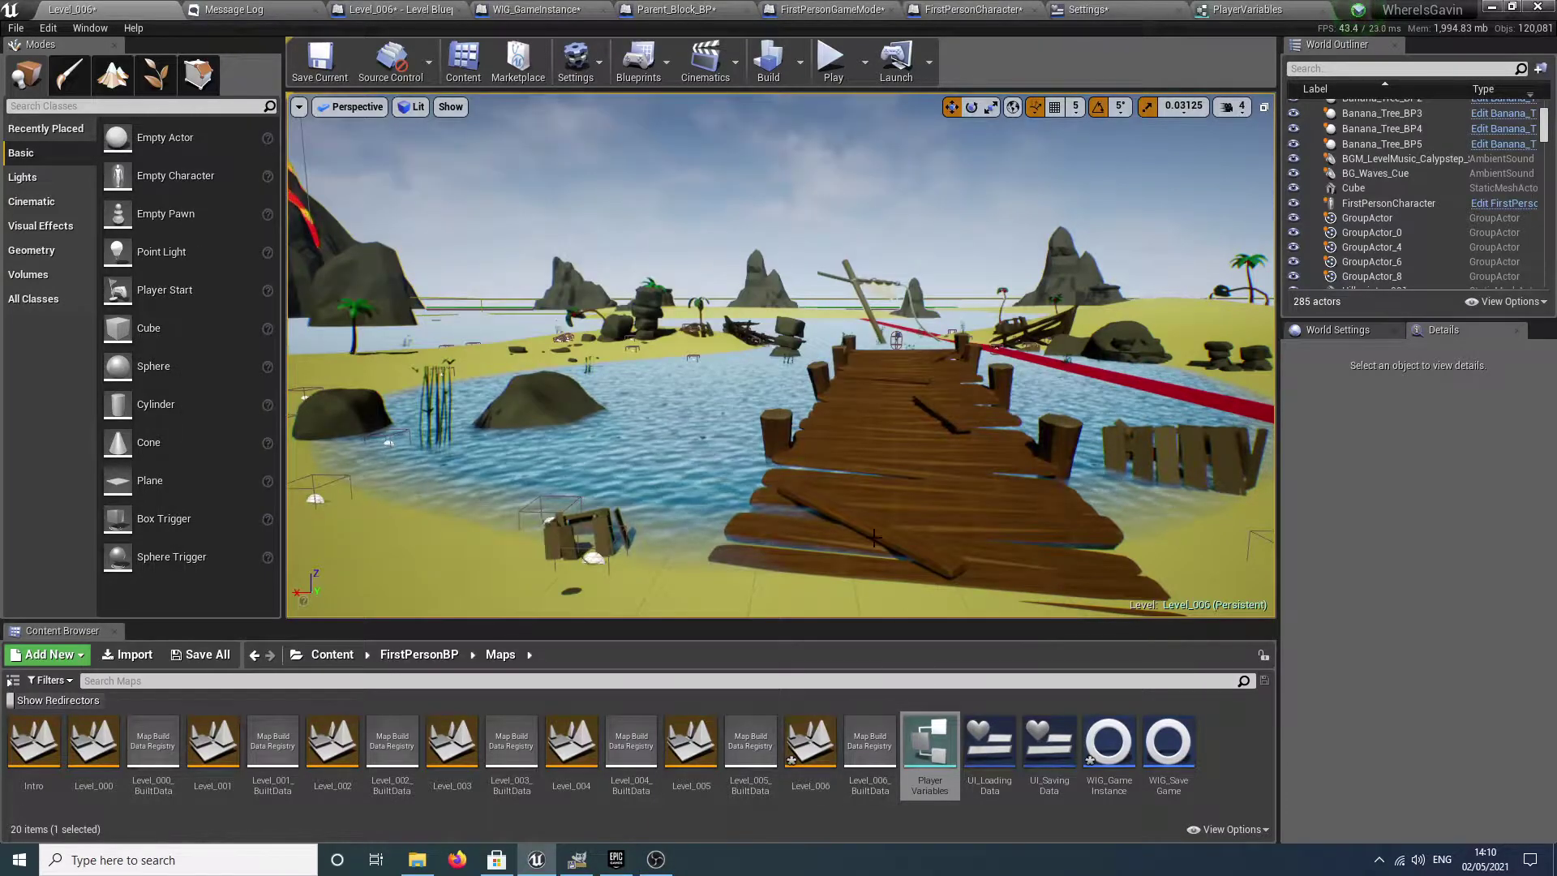
{"action": "right_click_drag", "start_coordinate": [908, 528], "coordinate": [827, 535]}
{"action": "key", "text": "s"}
{"action": "key", "text": "w"}
{"action": "right_click_drag", "start_coordinate": [649, 391], "coordinate": [774, 399]}
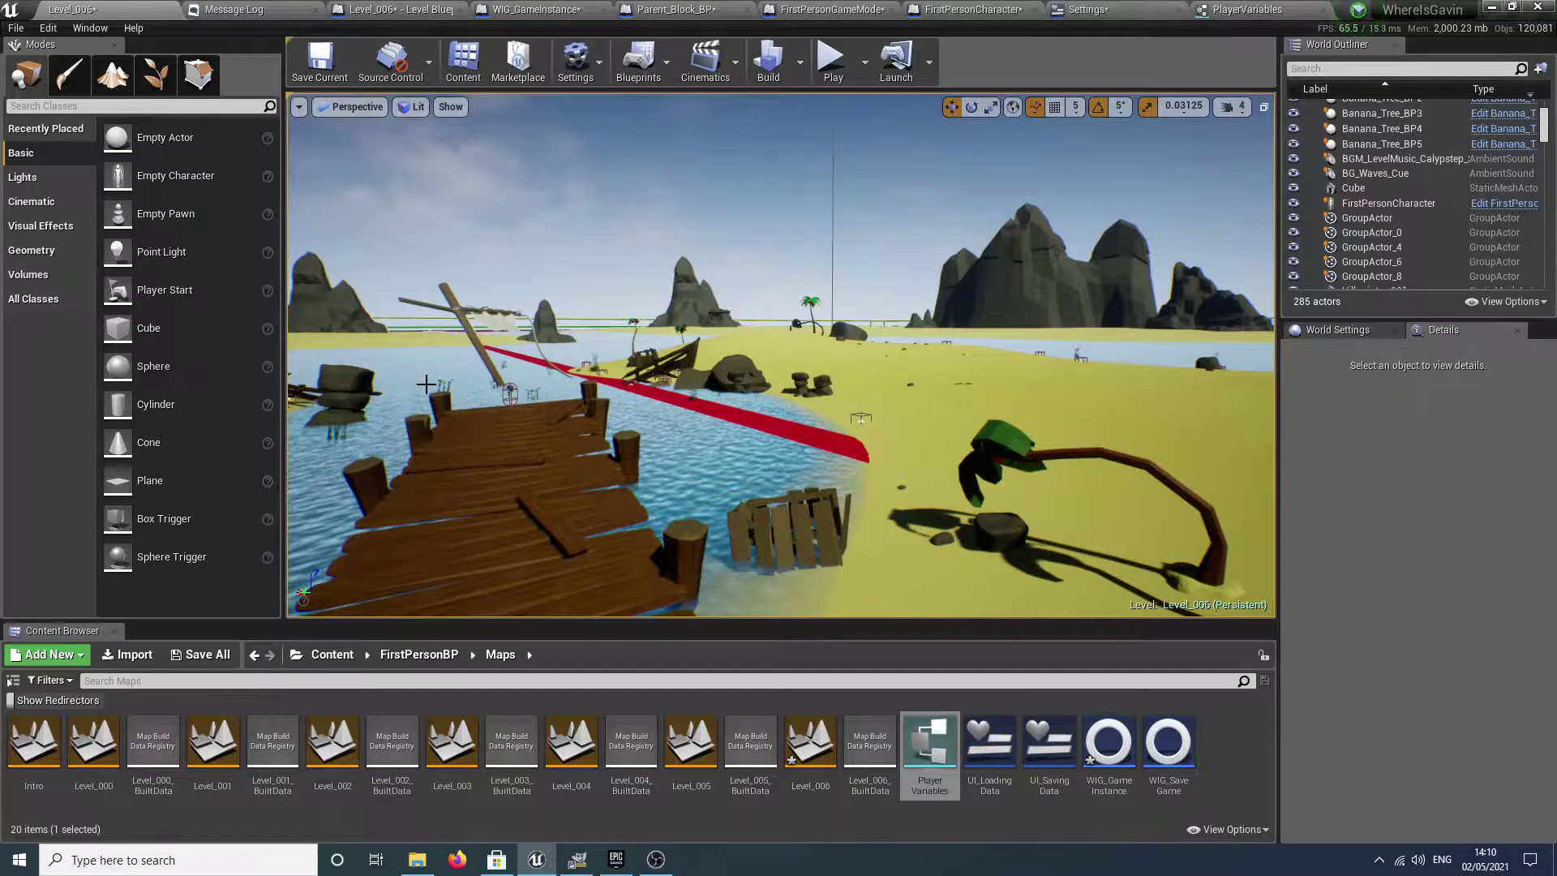
Examine the Autoload Save Data logic in the WIG_GameInstance event graph, from Event Init through the AutoSave timer.
{"action": "left_click", "coordinate": [535, 9]}
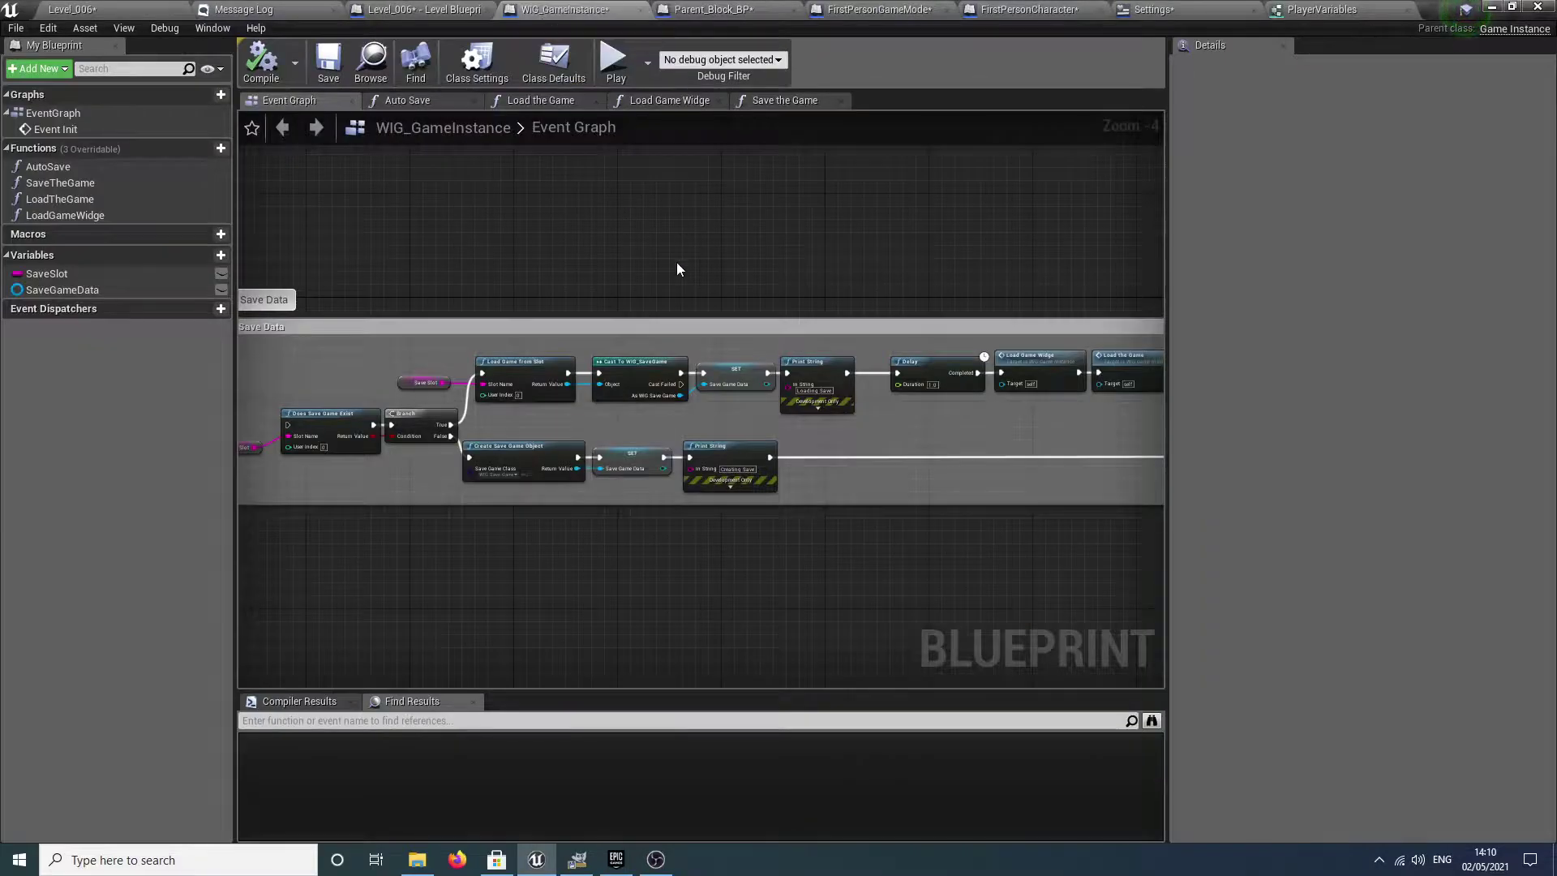
{"action": "right_click_drag", "start_coordinate": [698, 289], "coordinate": [928, 279]}
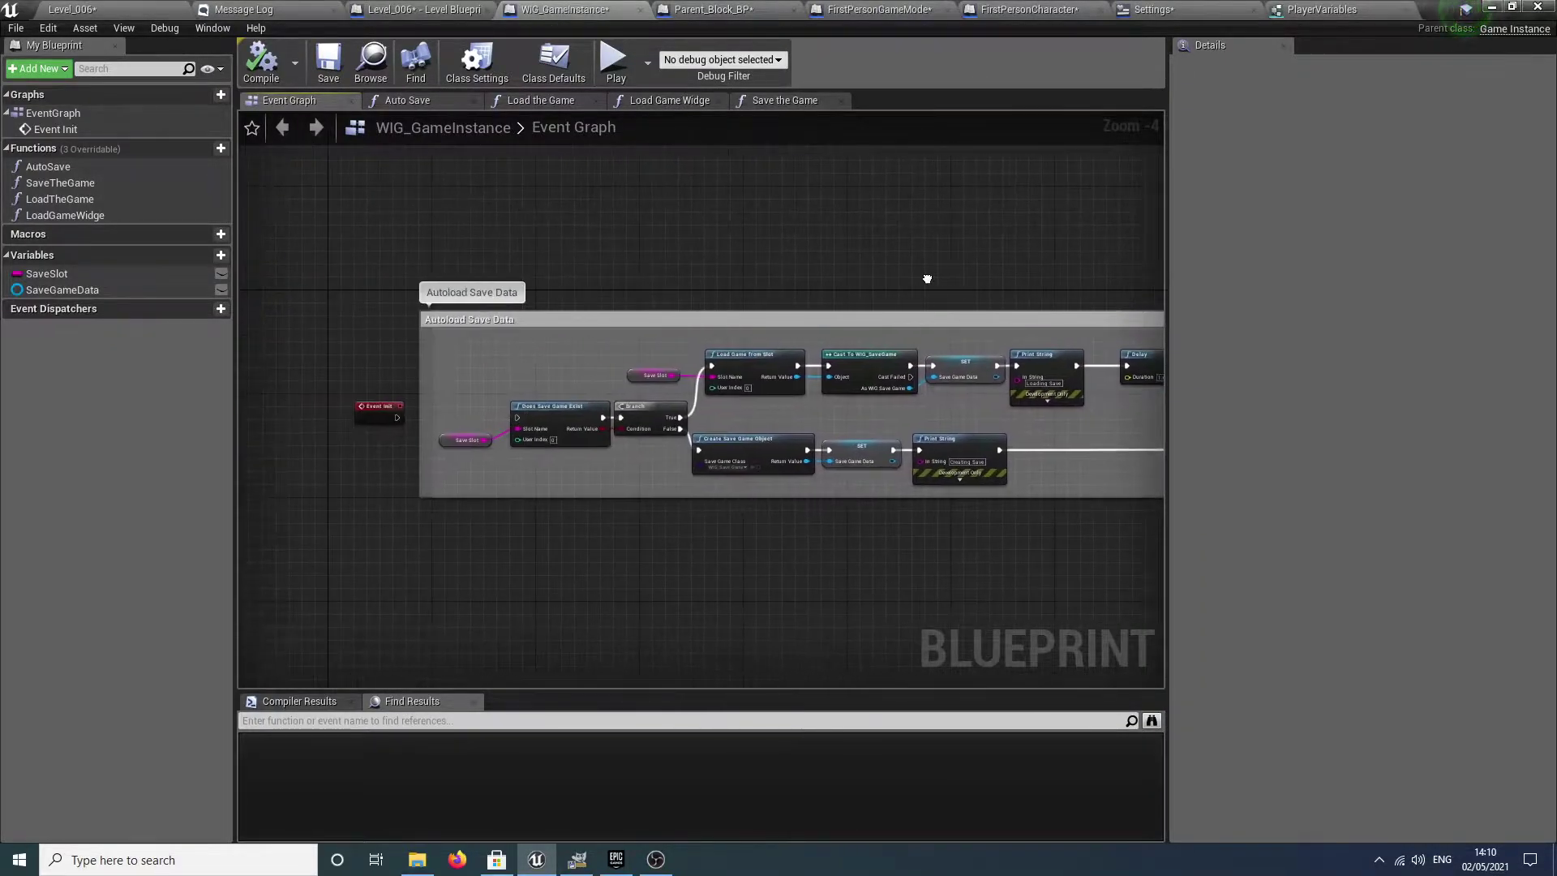
{"action": "scroll", "coordinate": [362, 423], "scroll_direction": "up", "scroll_amount": 4}
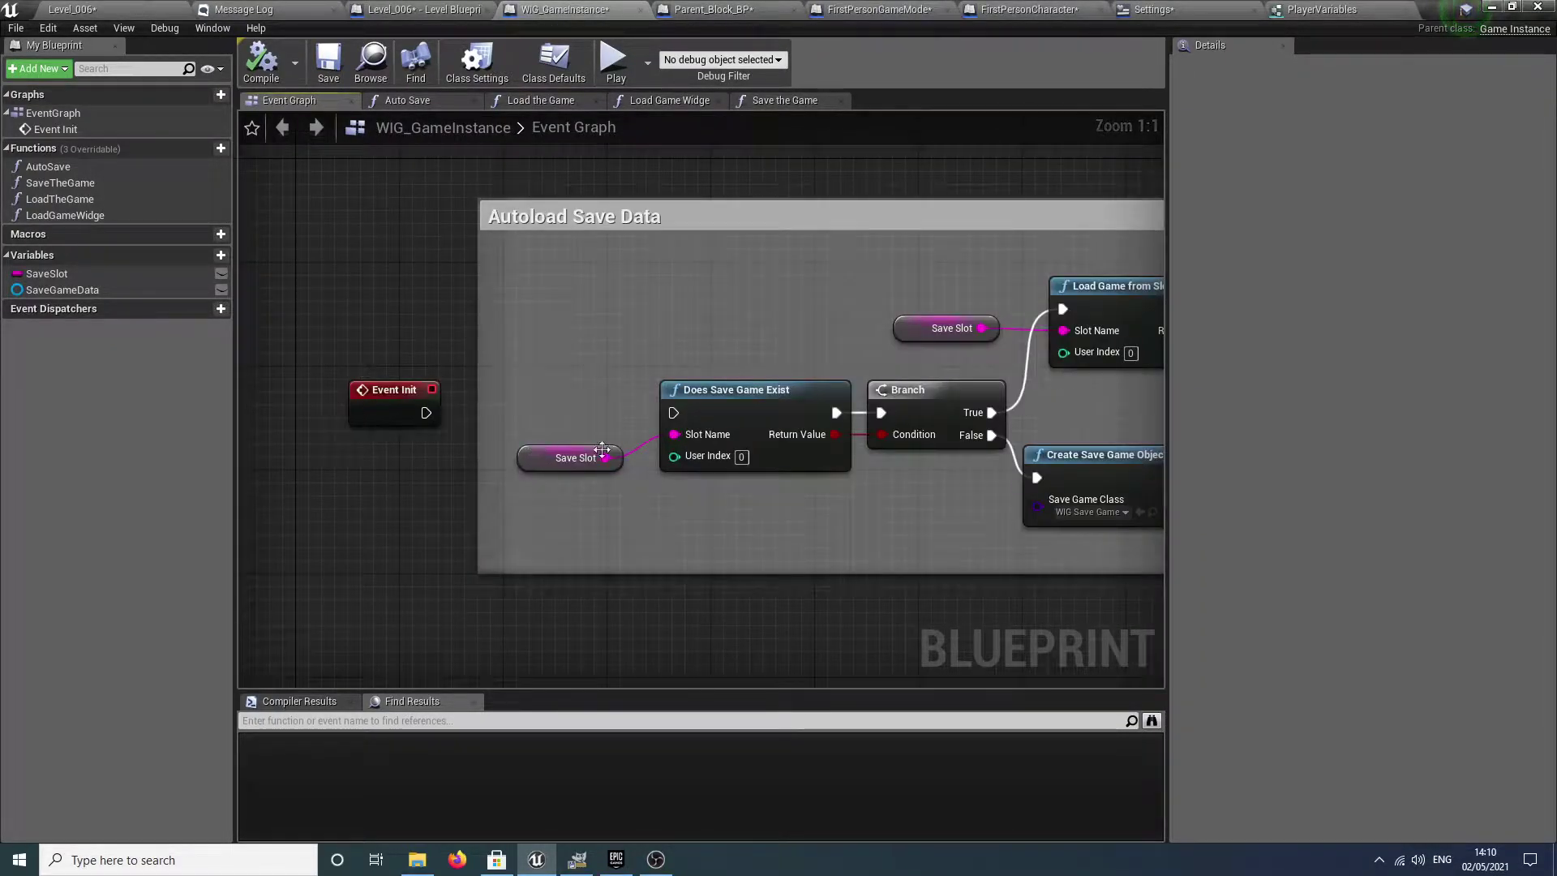
{"action": "right_click_drag", "start_coordinate": [602, 449], "coordinate": [487, 467]}
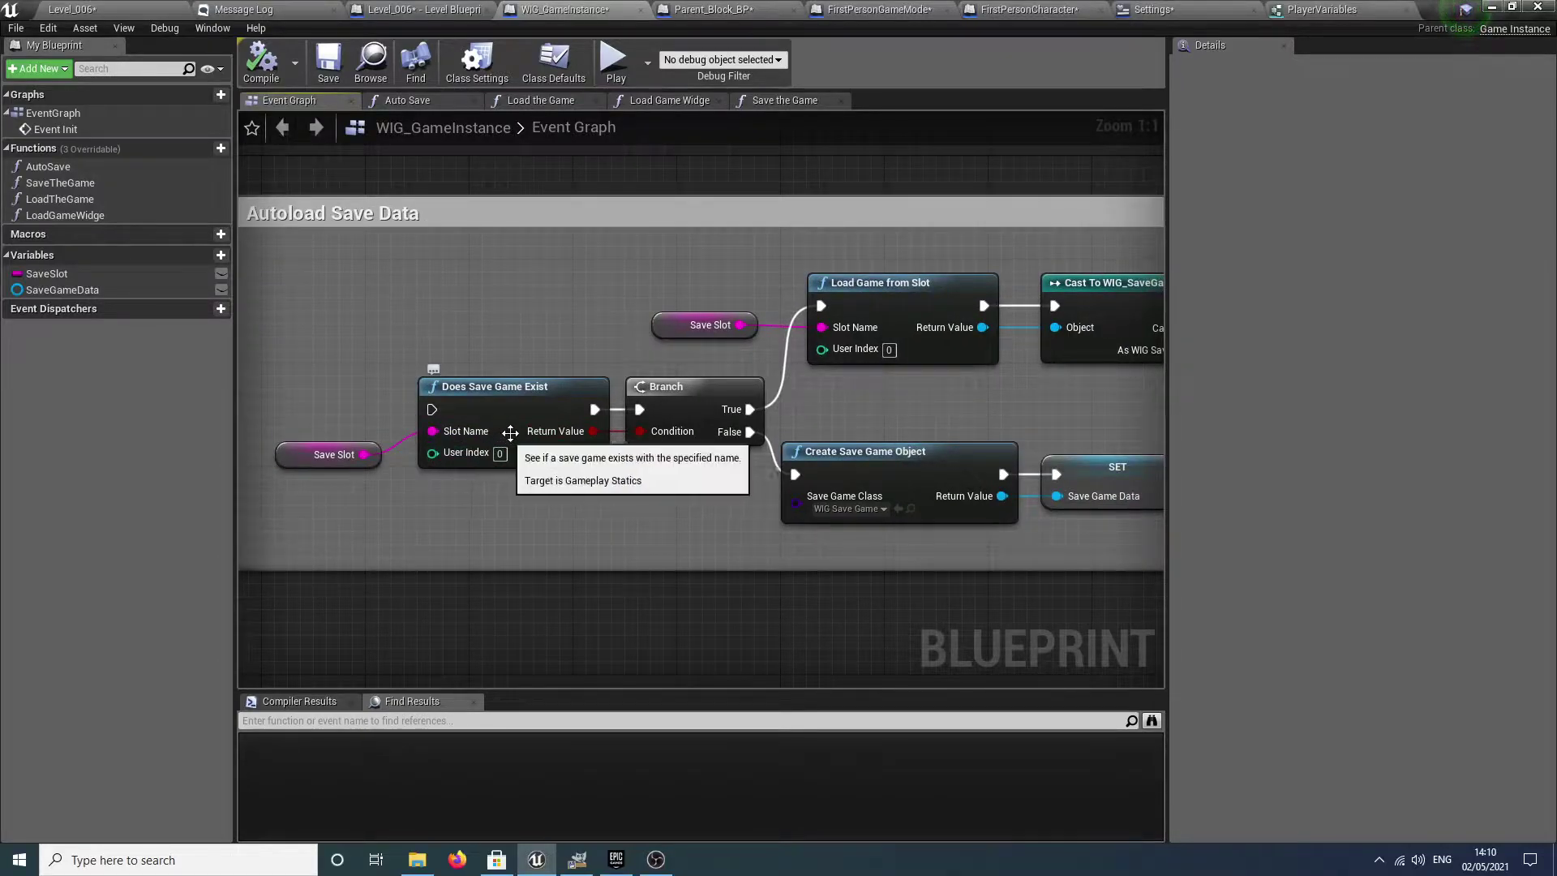
{"action": "right_click_drag", "start_coordinate": [649, 502], "coordinate": [511, 513]}
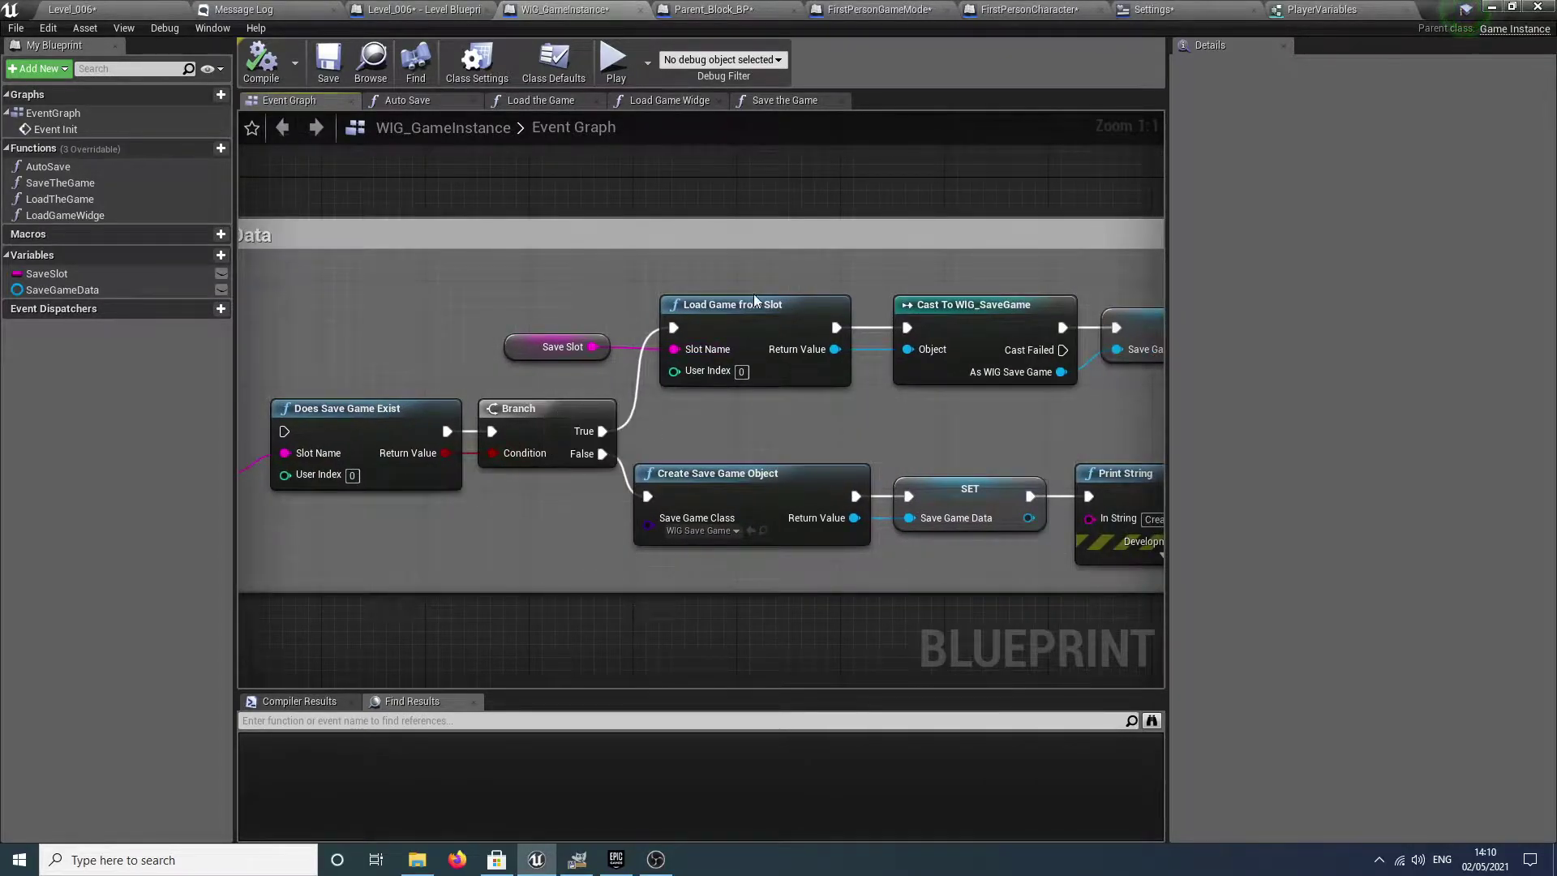
{"action": "right_click_drag", "start_coordinate": [883, 492], "coordinate": [737, 454]}
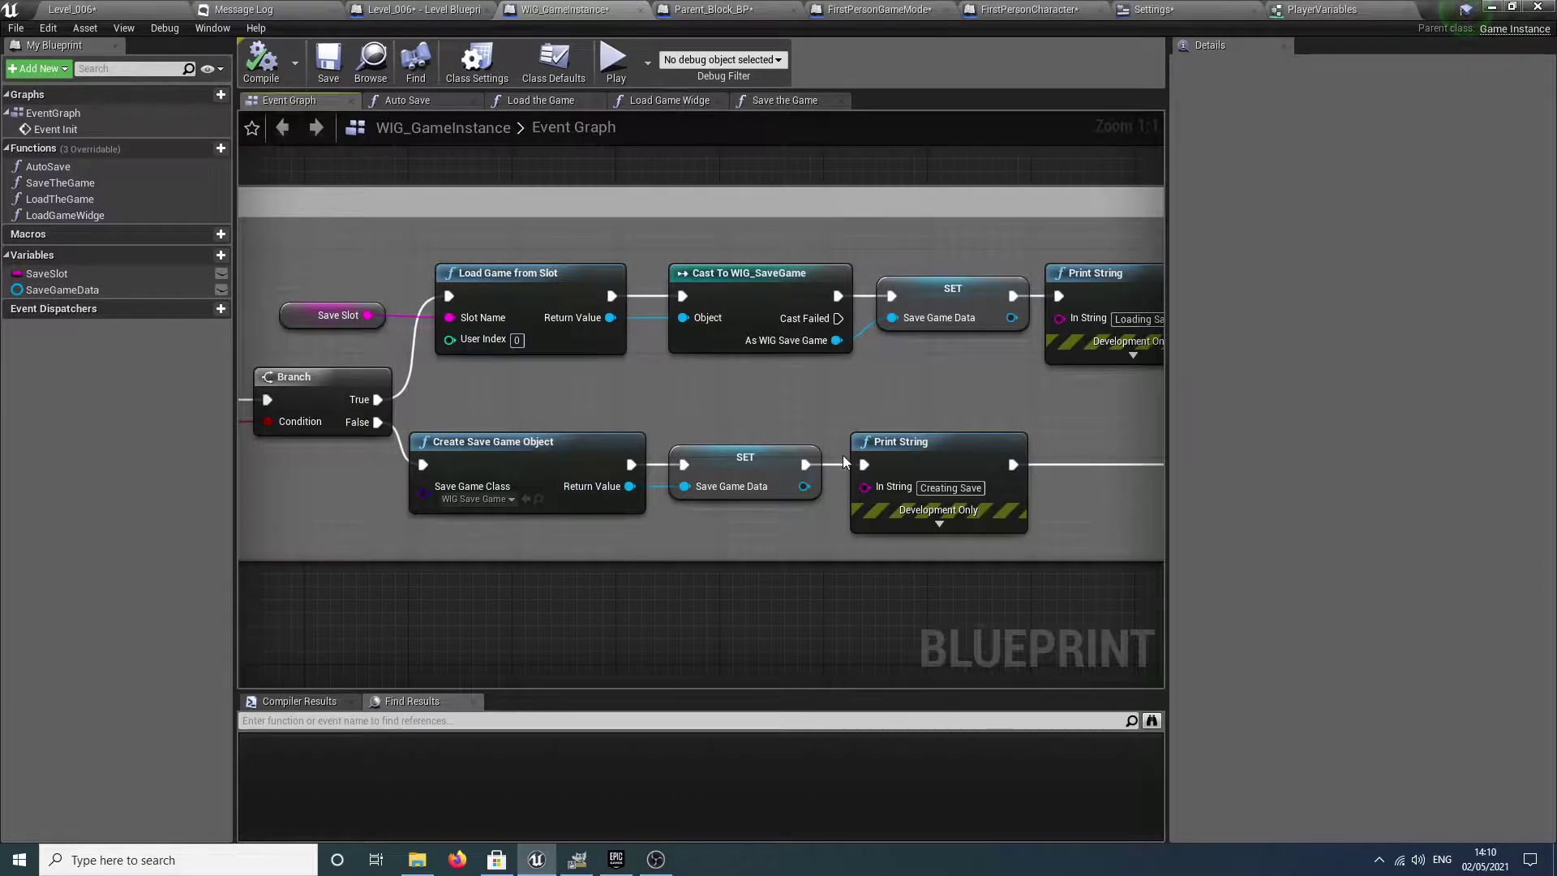
{"action": "right_click_drag", "start_coordinate": [844, 462], "coordinate": [610, 481]}
{"action": "right_click_drag", "start_coordinate": [1123, 329], "coordinate": [632, 373]}
{"action": "right_click_drag", "start_coordinate": [674, 460], "coordinate": [818, 448]}
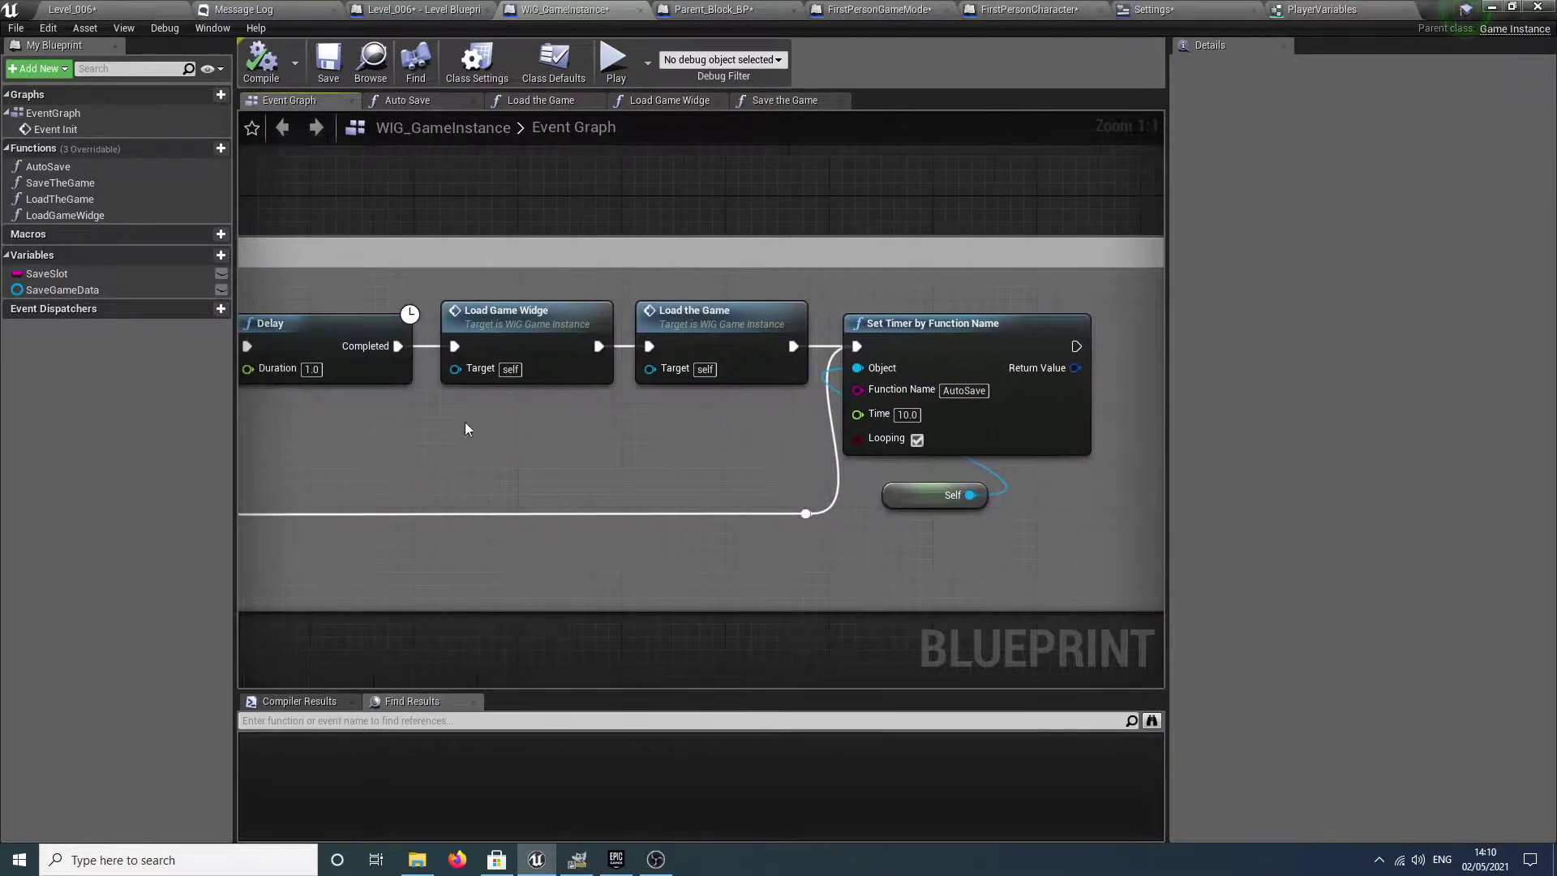
Review the variables and default values defined in the PlayerVariables structure.
{"action": "left_click", "coordinate": [114, 7]}
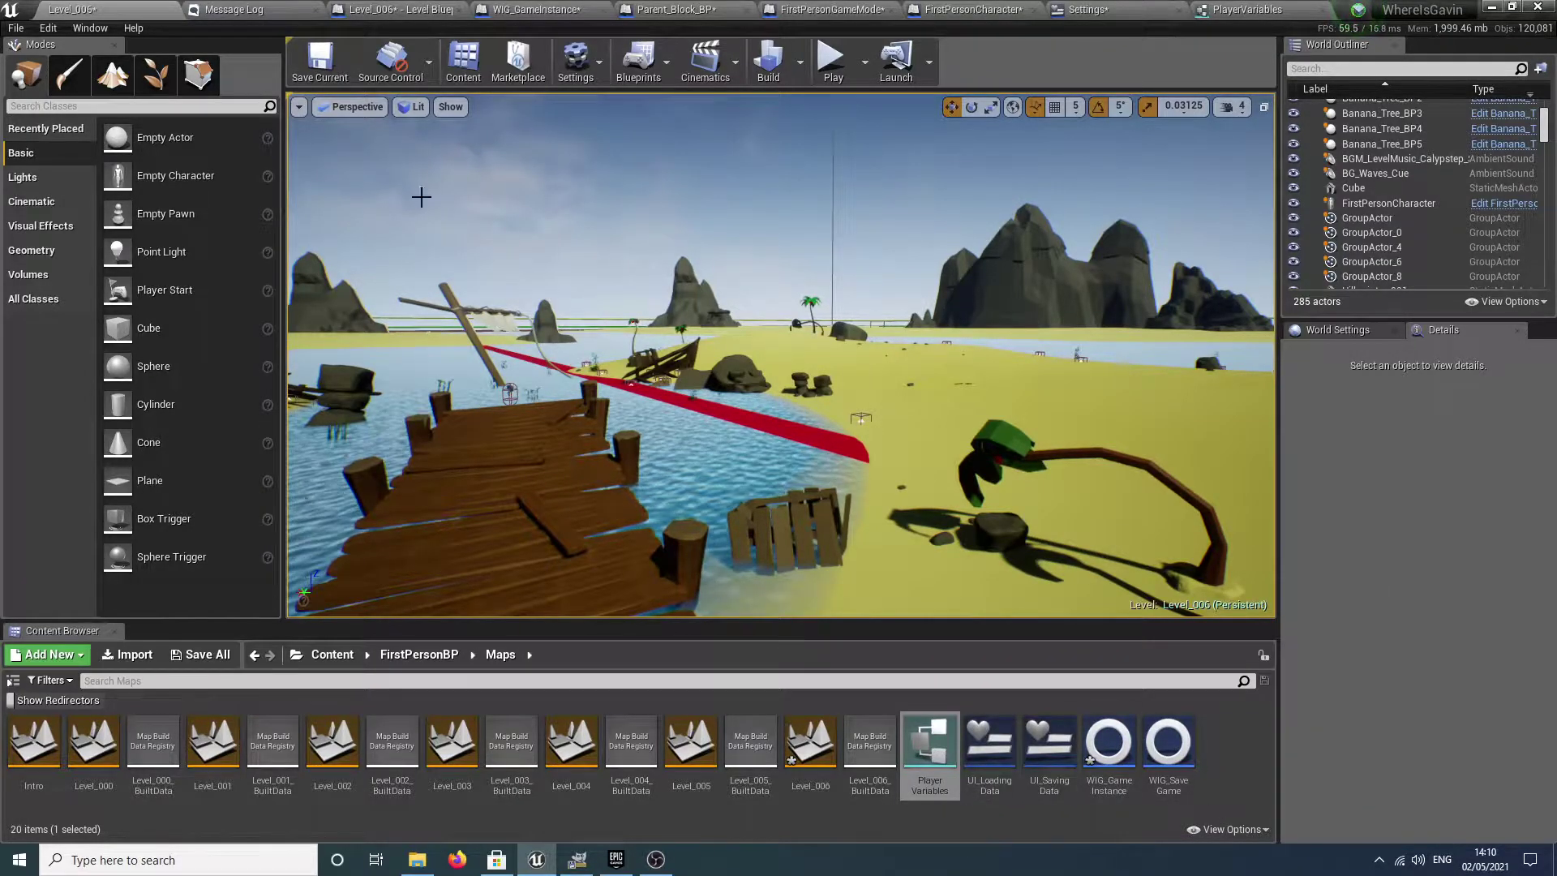
{"action": "left_click", "coordinate": [1223, 18]}
{"action": "scroll", "coordinate": [616, 318], "scroll_direction": "up", "scroll_amount": 5}
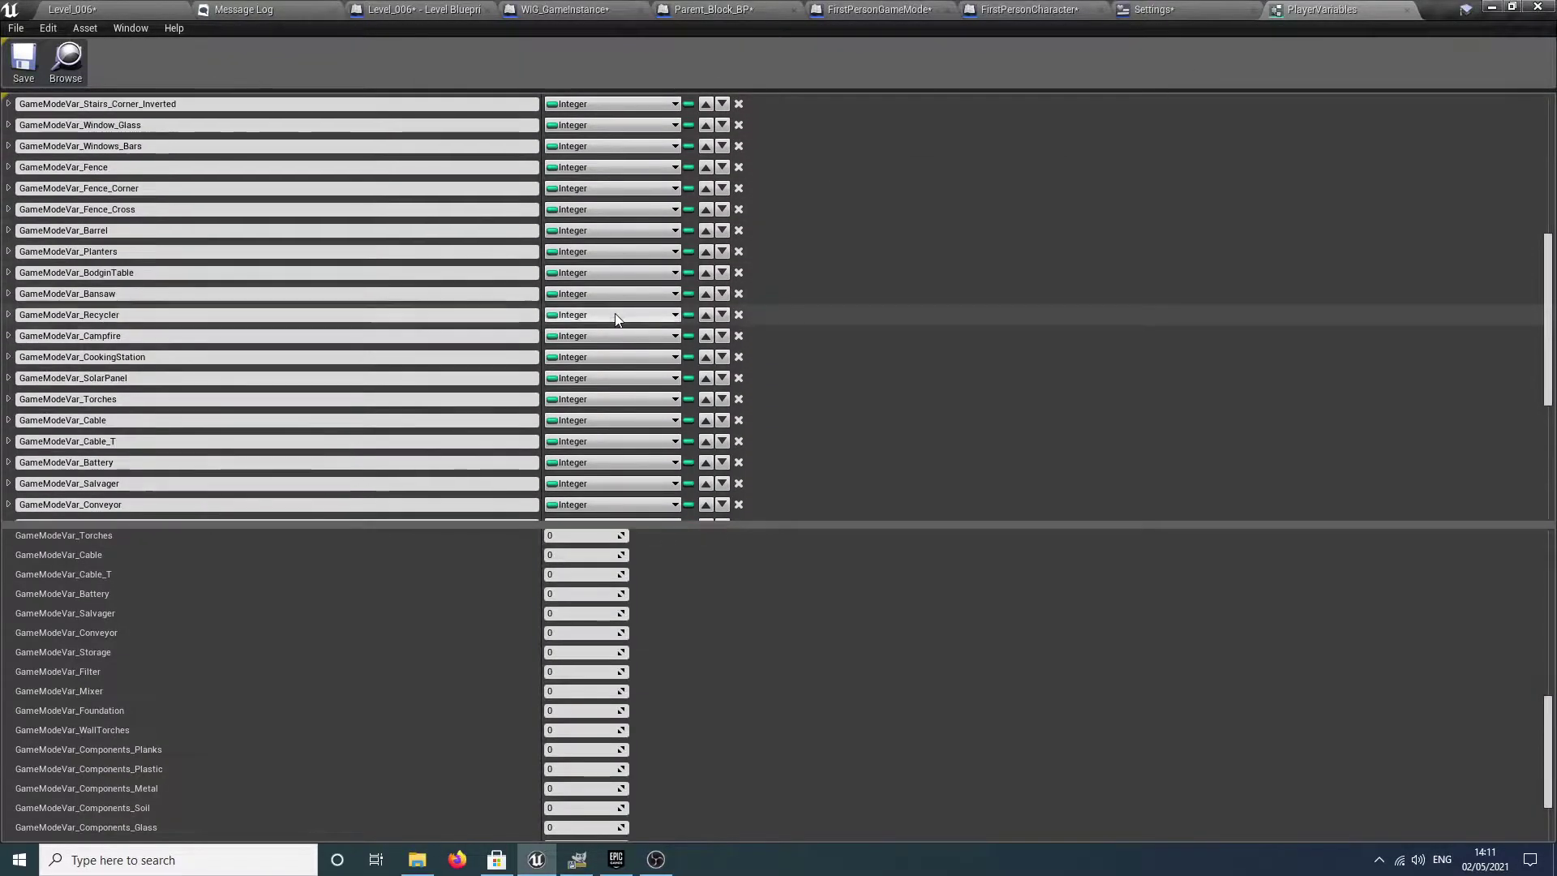
{"action": "scroll", "coordinate": [615, 318], "scroll_direction": "up", "scroll_amount": 5}
{"action": "scroll", "coordinate": [616, 320], "scroll_direction": "down", "scroll_amount": 10}
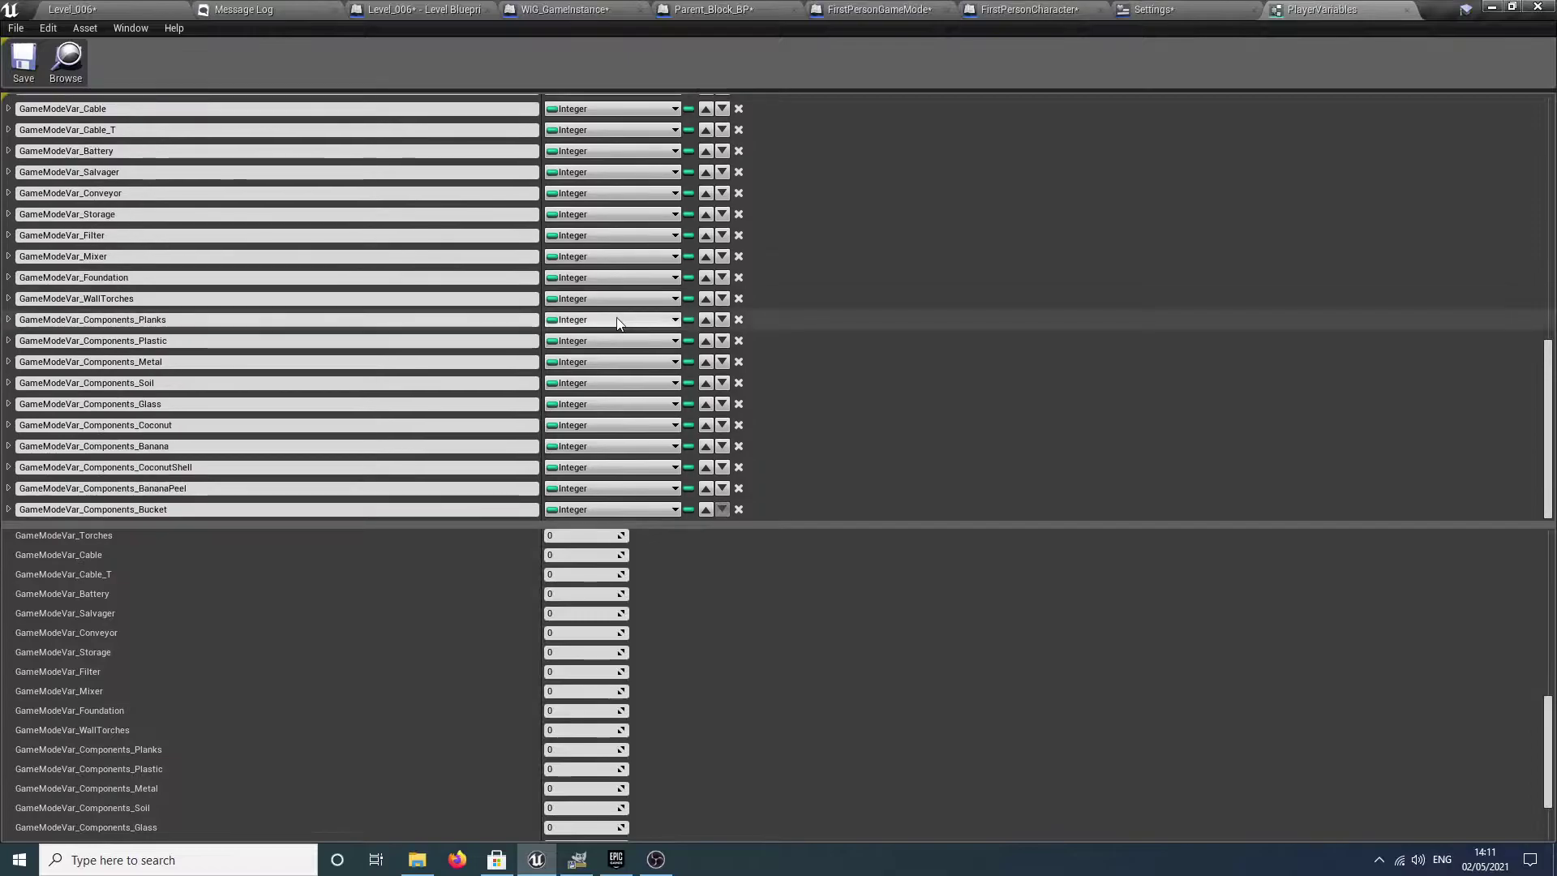
{"action": "scroll", "coordinate": [717, 597], "scroll_direction": "down", "scroll_amount": 2}
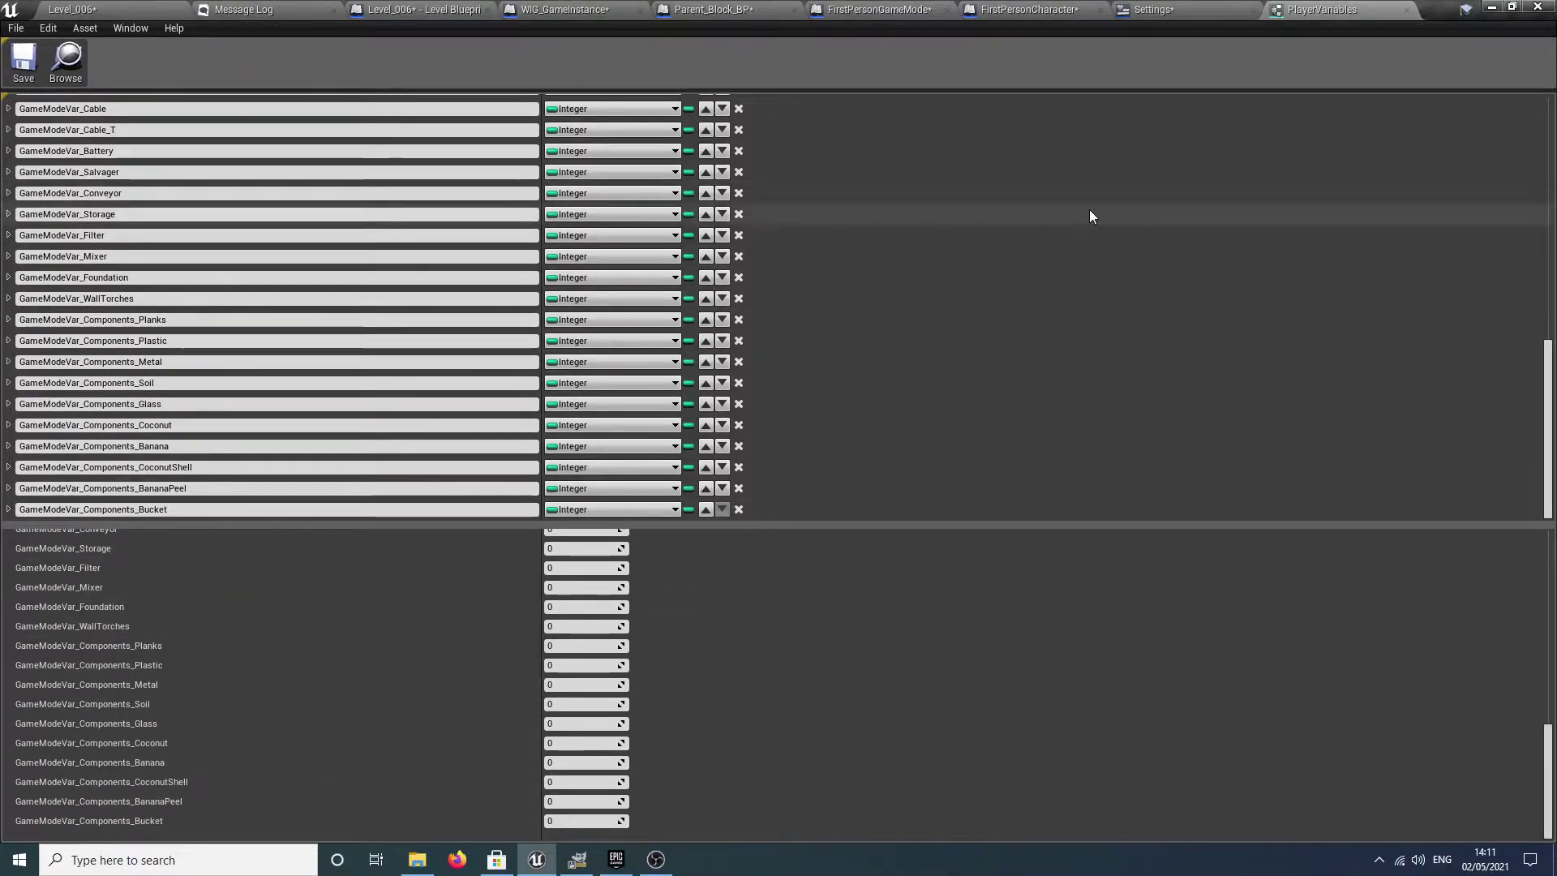
Examine the start of WIG_GameInstance's Save the Game function, from the UI Saving Data widget to the FirstPersonCharacter cast.
{"action": "left_click", "coordinate": [563, 8]}
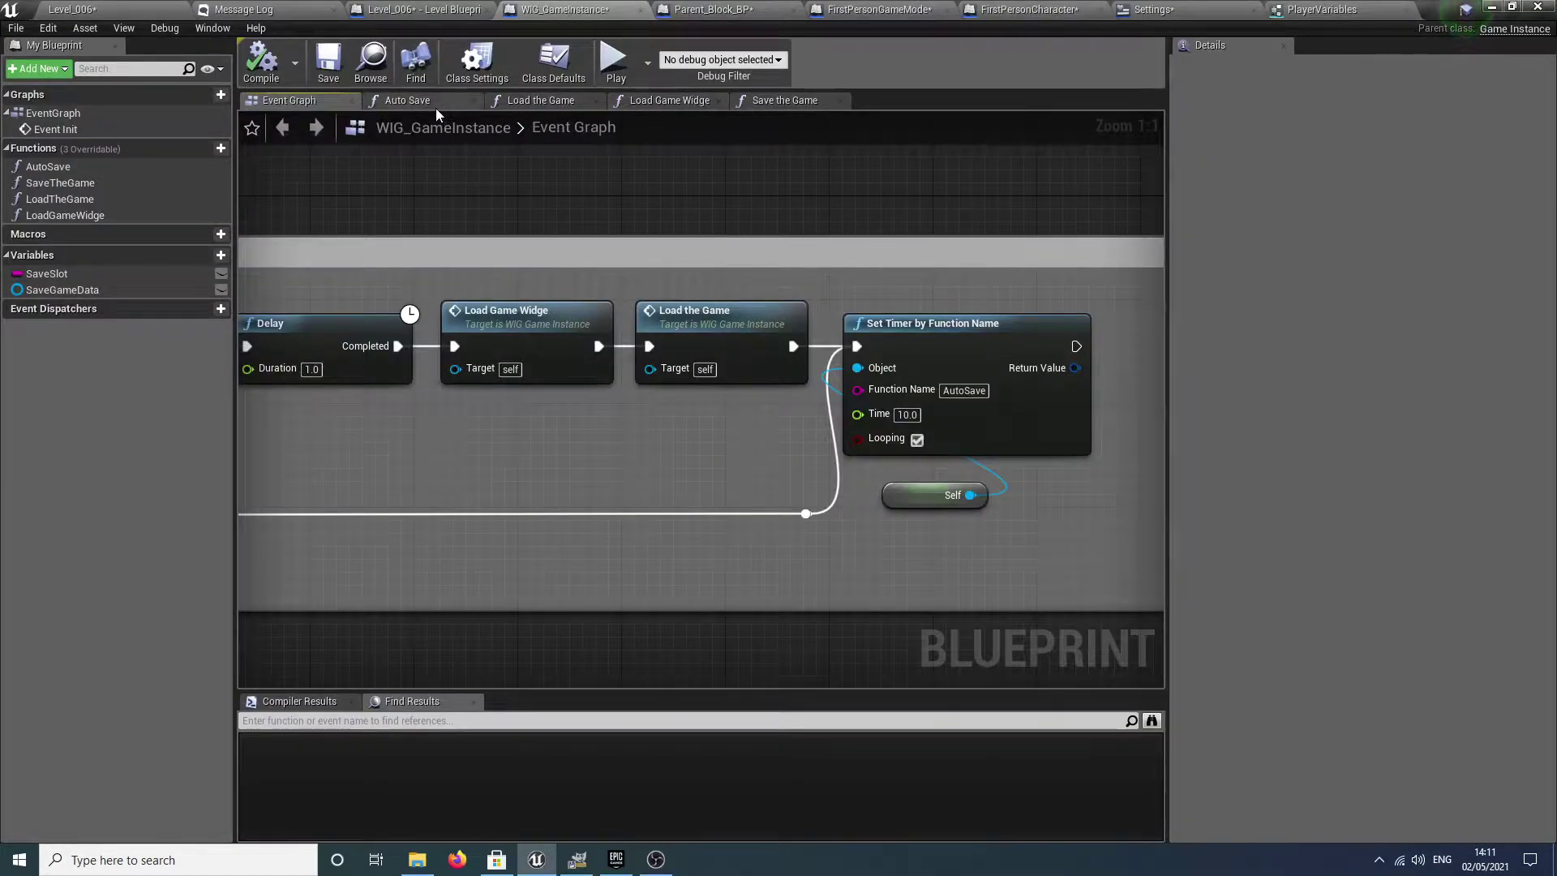
{"action": "left_click", "coordinate": [763, 102]}
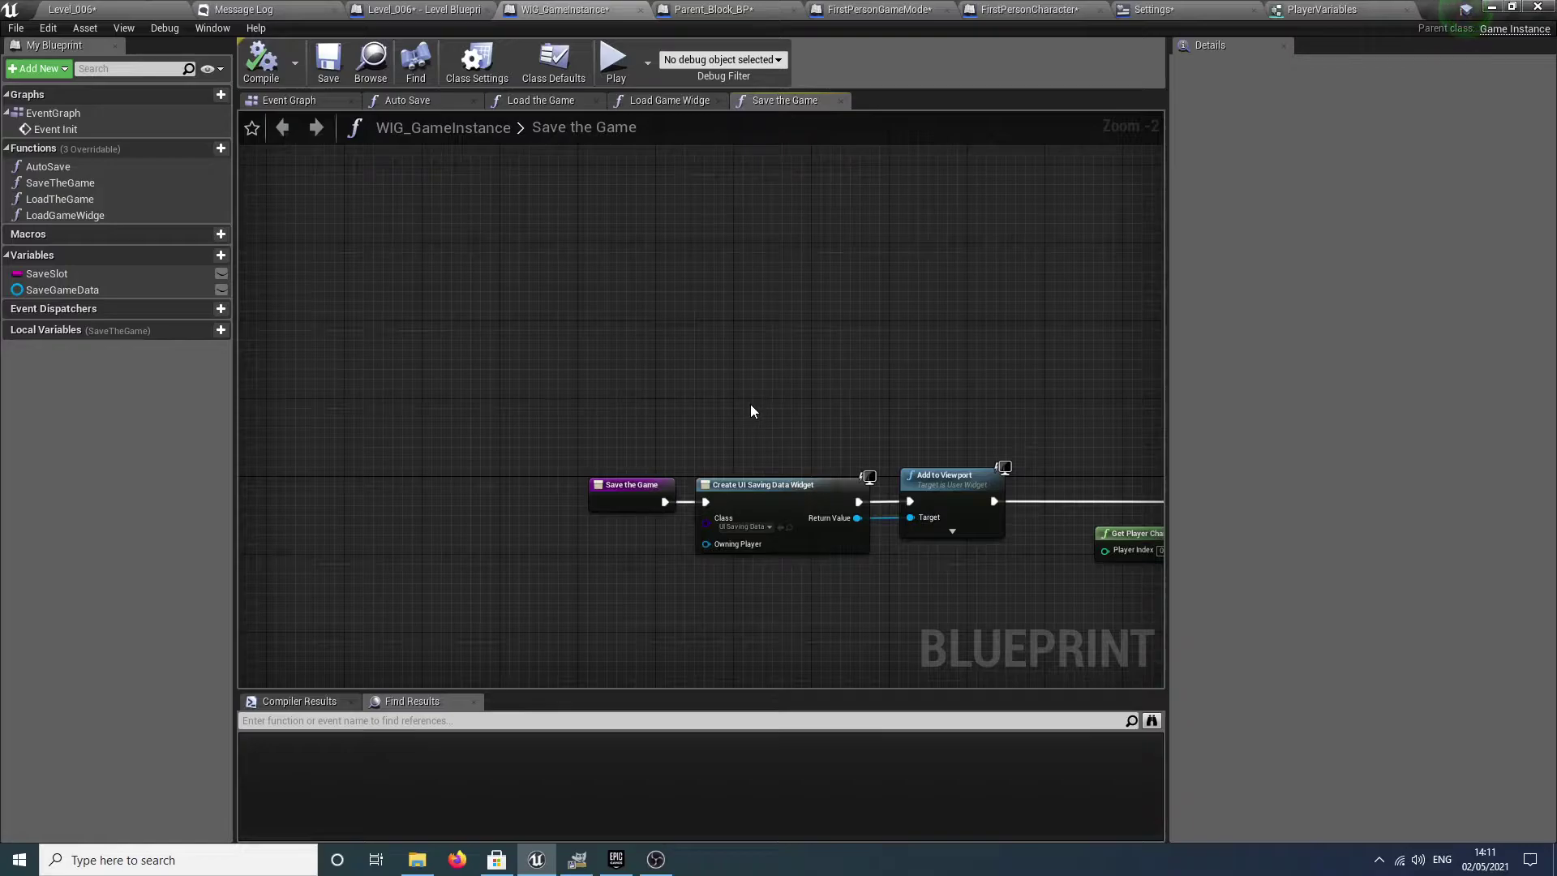
{"action": "right_click_drag", "start_coordinate": [751, 404], "coordinate": [712, 323]}
{"action": "scroll", "coordinate": [736, 381], "scroll_direction": "up", "scroll_amount": 2}
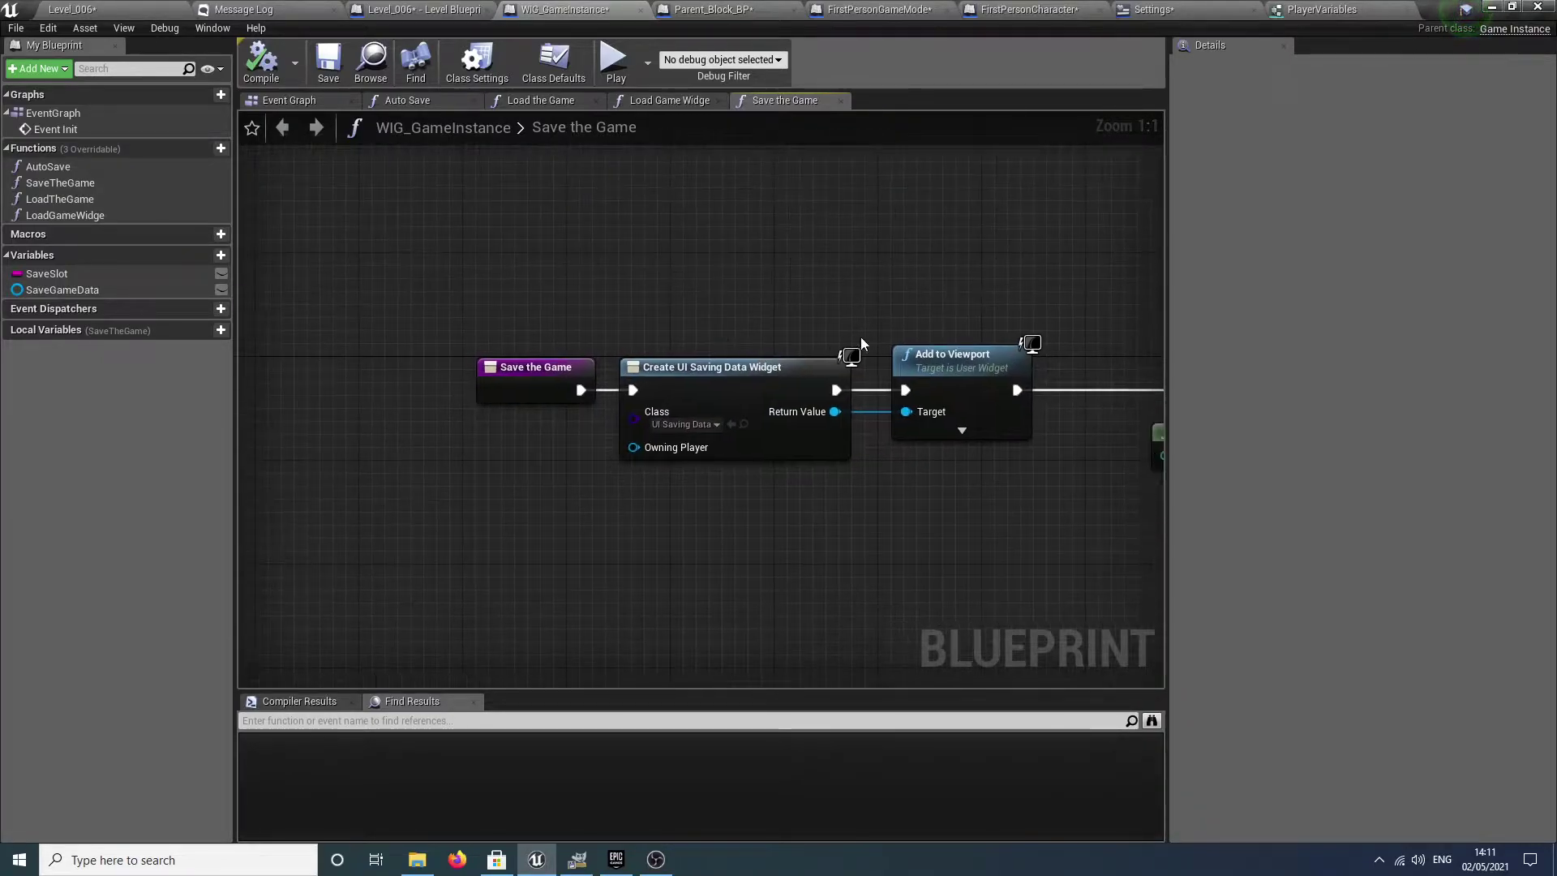
{"action": "mouse_move", "coordinate": [973, 428]}
{"action": "right_mouse_down"}
{"action": "mouse_move", "coordinate": [647, 445]}
{"action": "mouse_move", "coordinate": [949, 443]}
{"action": "right_mouse_up"}
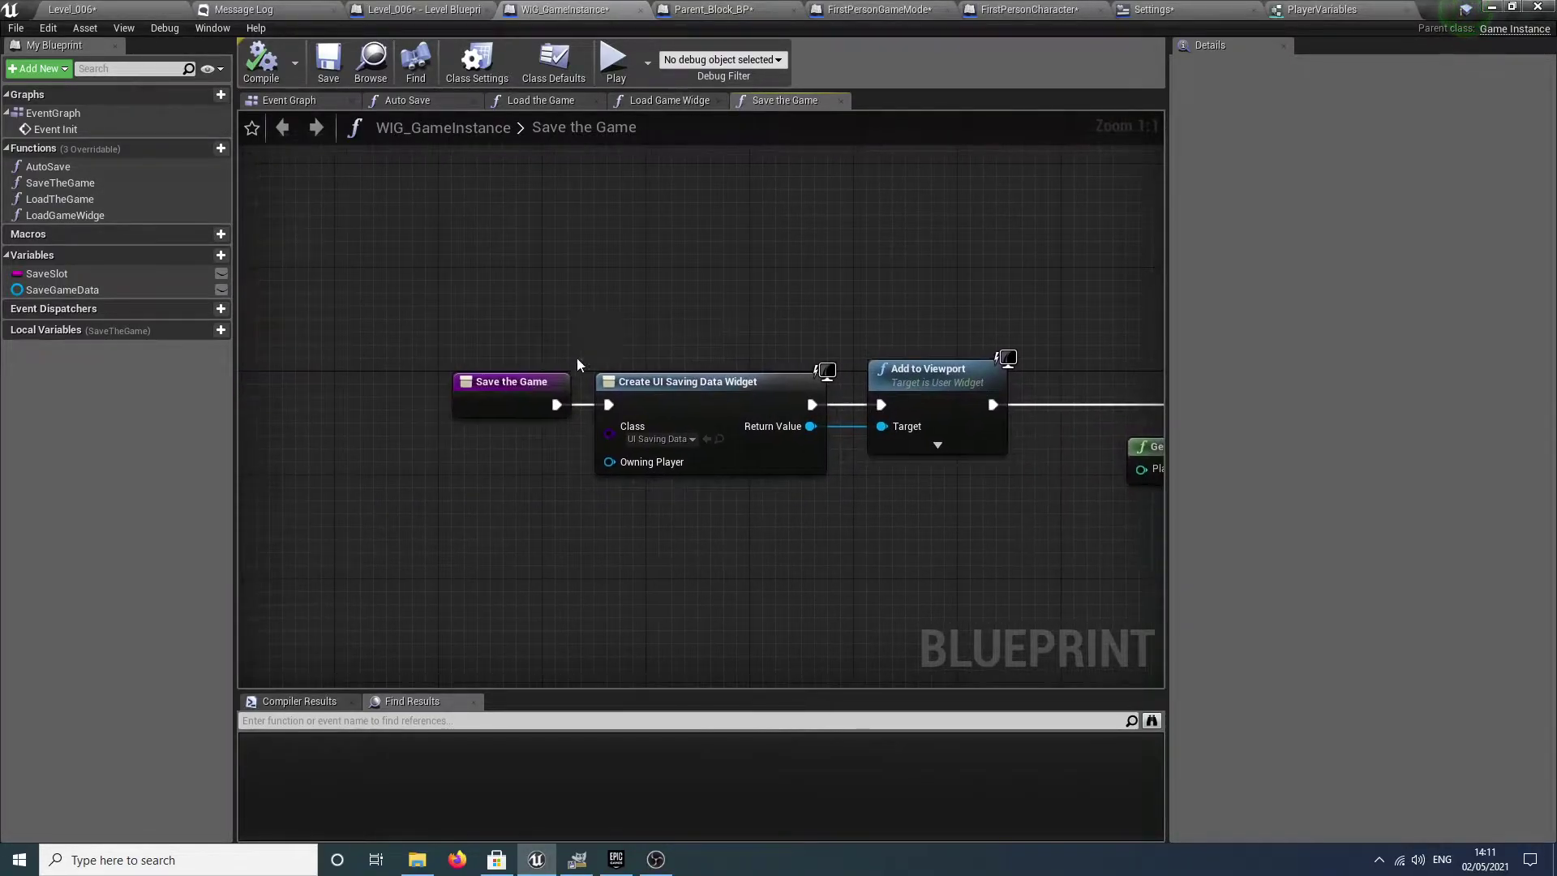
{"action": "right_click_drag", "start_coordinate": [1116, 453], "coordinate": [629, 448]}
{"action": "right_click_drag", "start_coordinate": [908, 417], "coordinate": [592, 400]}
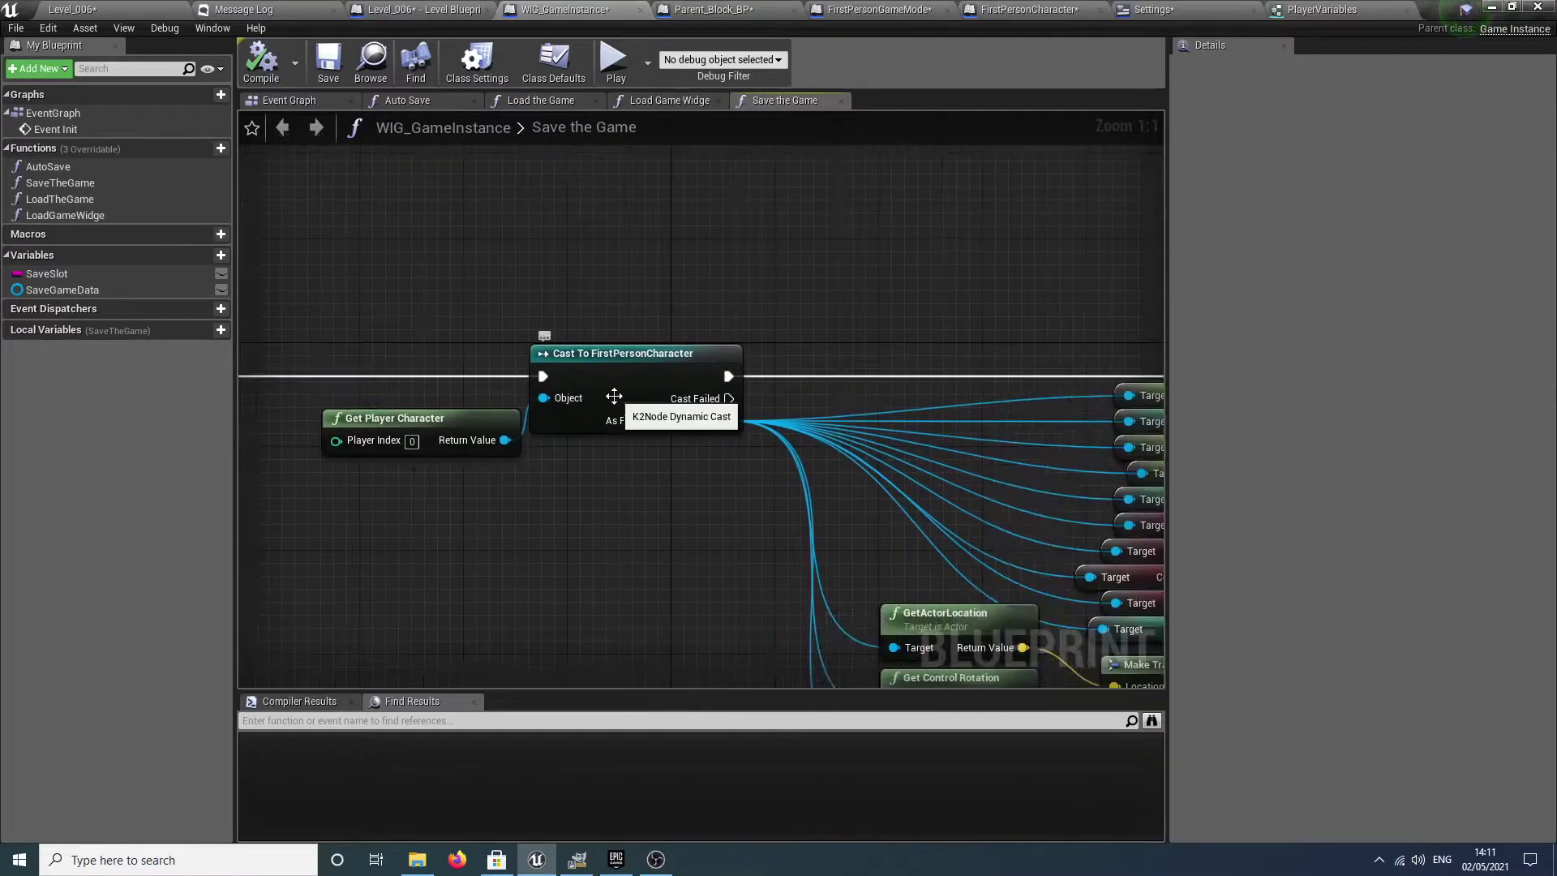
Inspect the player values feeding the save data SET node and the Save Game to Slot nodes that follow it.
{"action": "right_click_drag", "start_coordinate": [816, 454], "coordinate": [698, 345]}
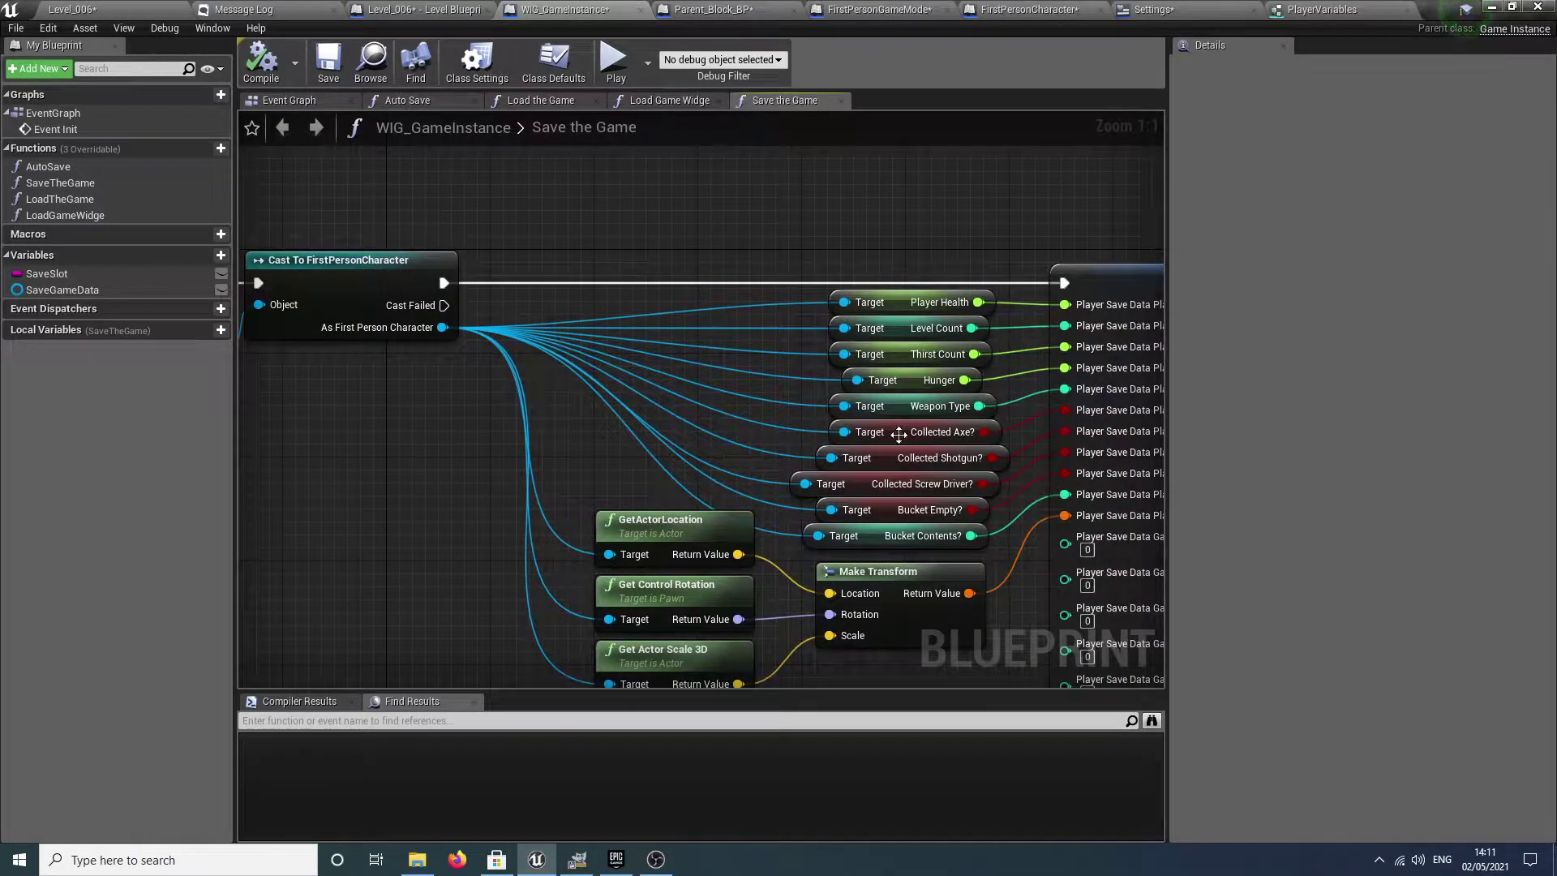
{"action": "right_click_drag", "start_coordinate": [899, 434], "coordinate": [560, 347]}
{"action": "scroll", "coordinate": [891, 277], "scroll_direction": "down", "scroll_amount": 1}
{"action": "right_click_drag", "start_coordinate": [942, 445], "coordinate": [798, 110]}
{"action": "scroll", "coordinate": [926, 432], "scroll_direction": "down", "scroll_amount": 1}
{"action": "right_click_drag", "start_coordinate": [767, 465], "coordinate": [765, 348]}
{"action": "scroll", "coordinate": [762, 328], "scroll_direction": "down", "scroll_amount": 4}
{"action": "right_click_drag", "start_coordinate": [743, 252], "coordinate": [722, 626]}
{"action": "scroll", "coordinate": [650, 455], "scroll_direction": "up", "scroll_amount": 1}
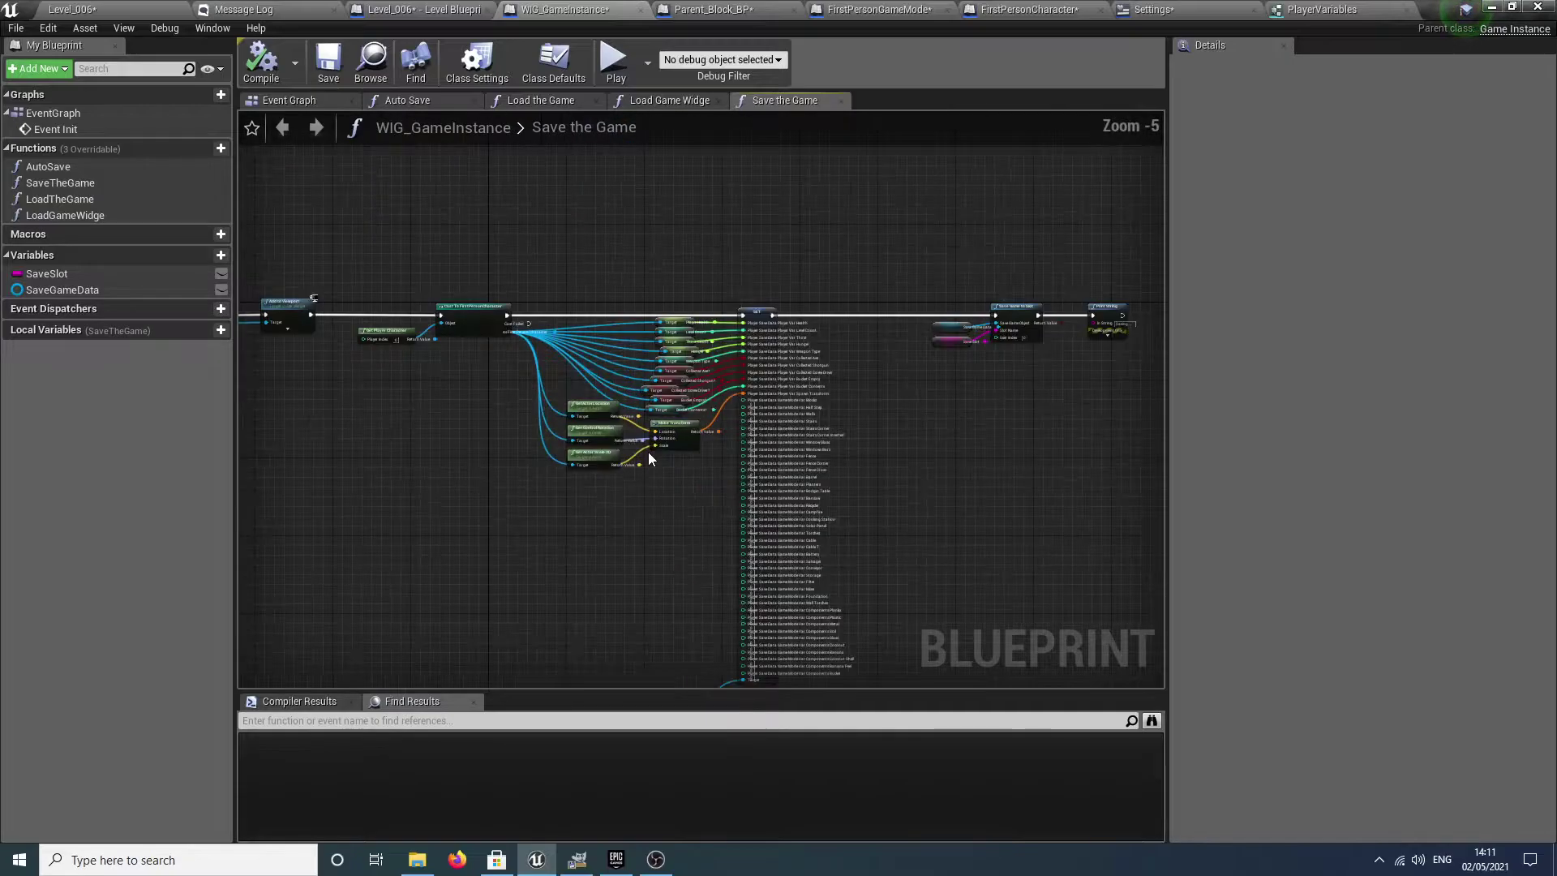
{"action": "scroll", "coordinate": [649, 458], "scroll_direction": "up", "scroll_amount": 4}
{"action": "right_click_drag", "start_coordinate": [816, 227], "coordinate": [791, 332]}
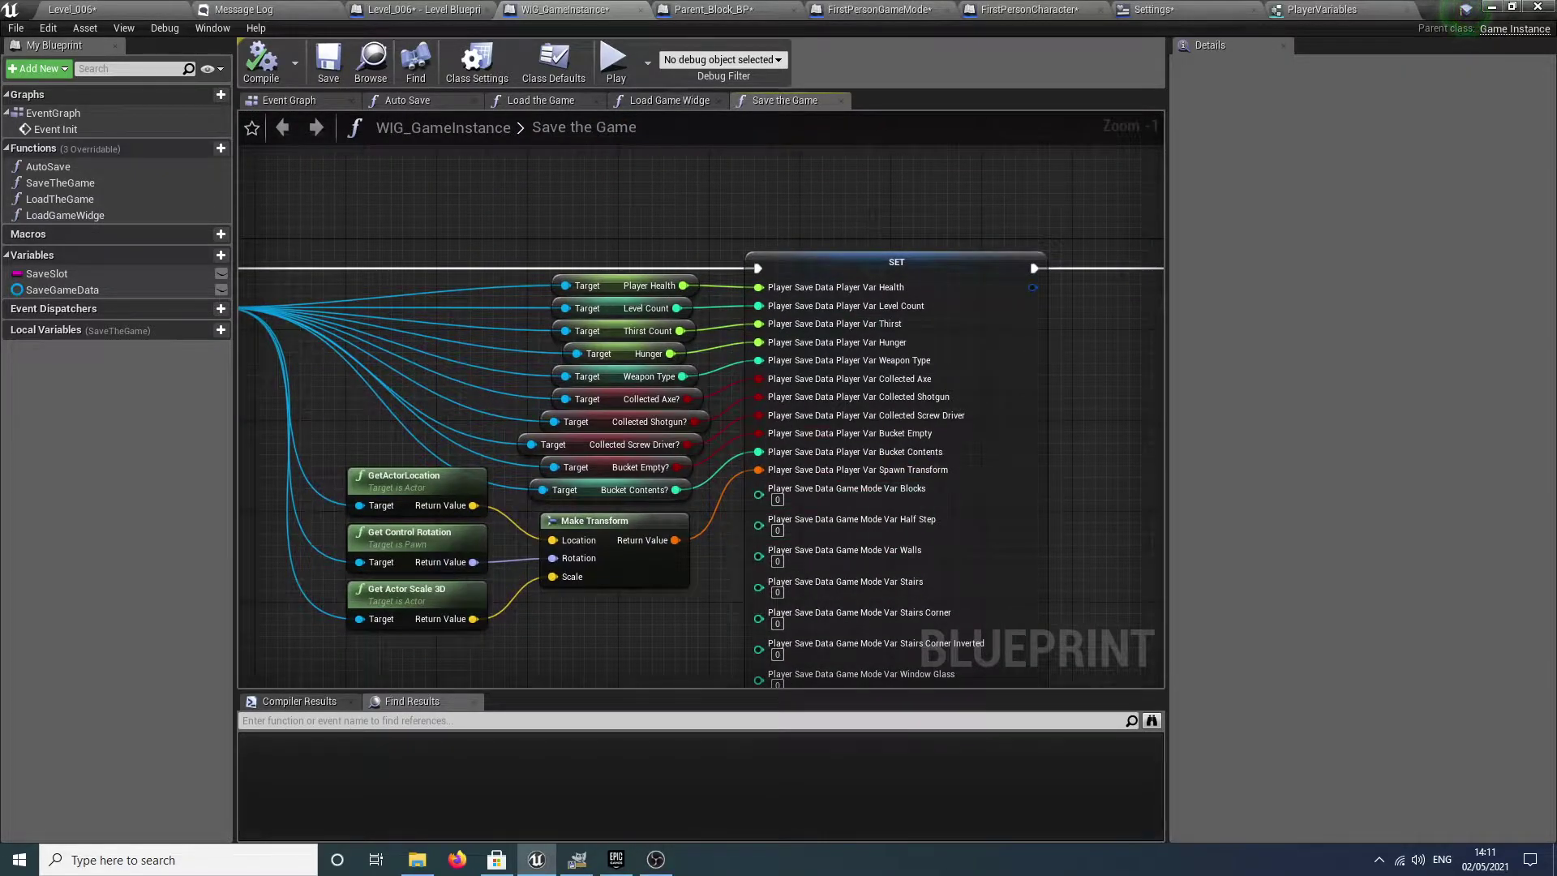
{"action": "right_click_drag", "start_coordinate": [864, 443], "coordinate": [519, 503]}
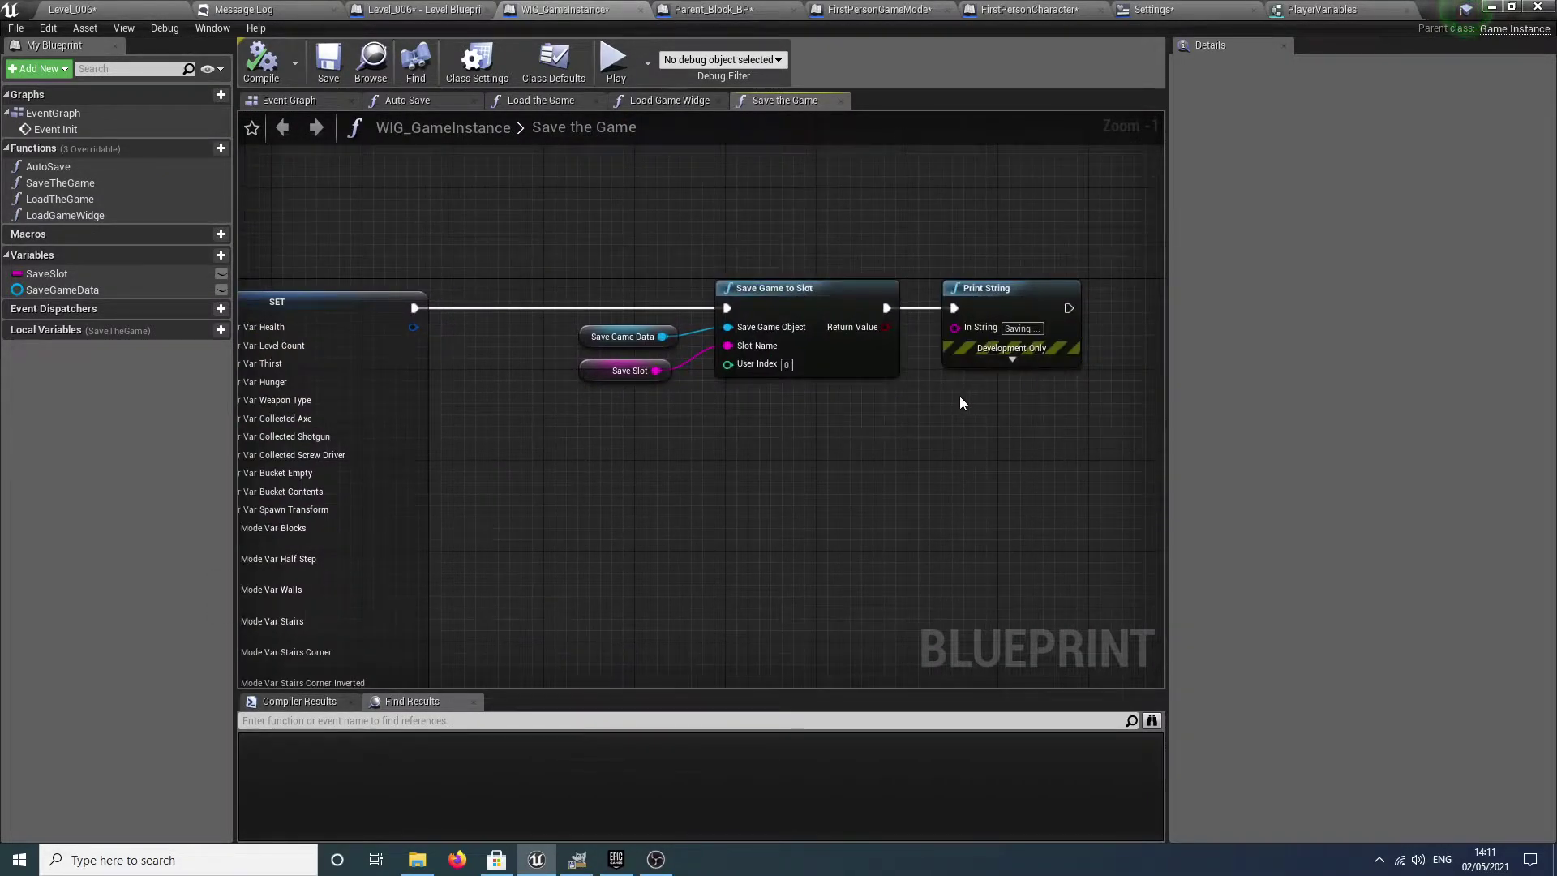
Switch to the Epic Games Launcher and review the Save Extension plugin's marketplace description.
{"action": "left_click", "coordinate": [616, 866]}
{"action": "scroll", "coordinate": [1103, 670], "scroll_direction": "up", "scroll_amount": 4}
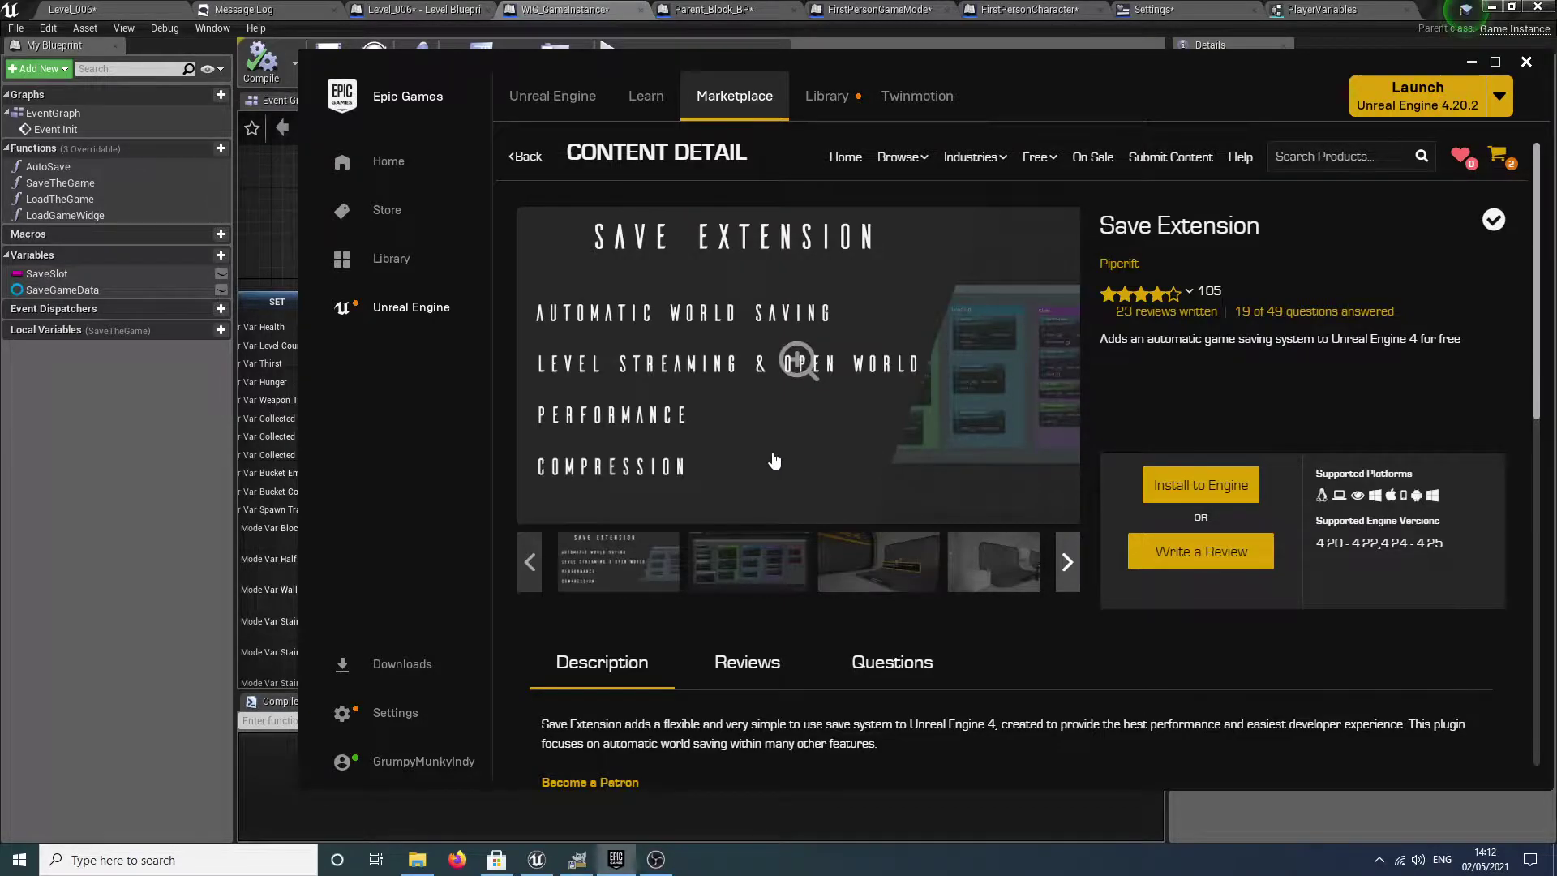
{"action": "scroll", "coordinate": [774, 461], "scroll_direction": "down", "scroll_amount": 2}
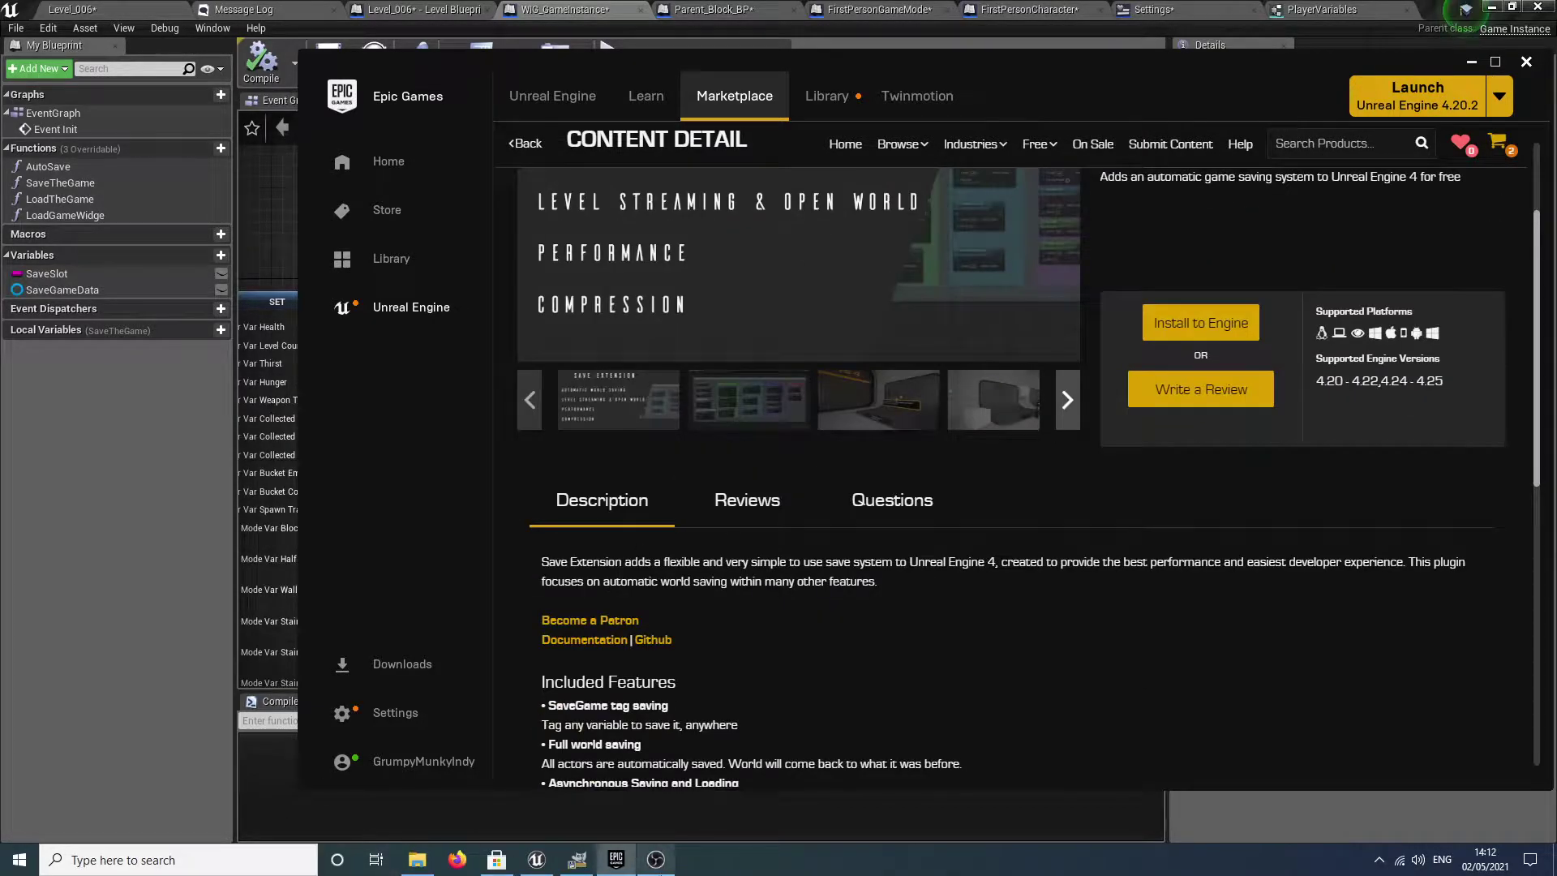
Return to Level_006 in Unreal Editor, play it in the viewport and pick the first basic block from the Build Menu.
{"action": "left_click", "coordinate": [142, 8]}
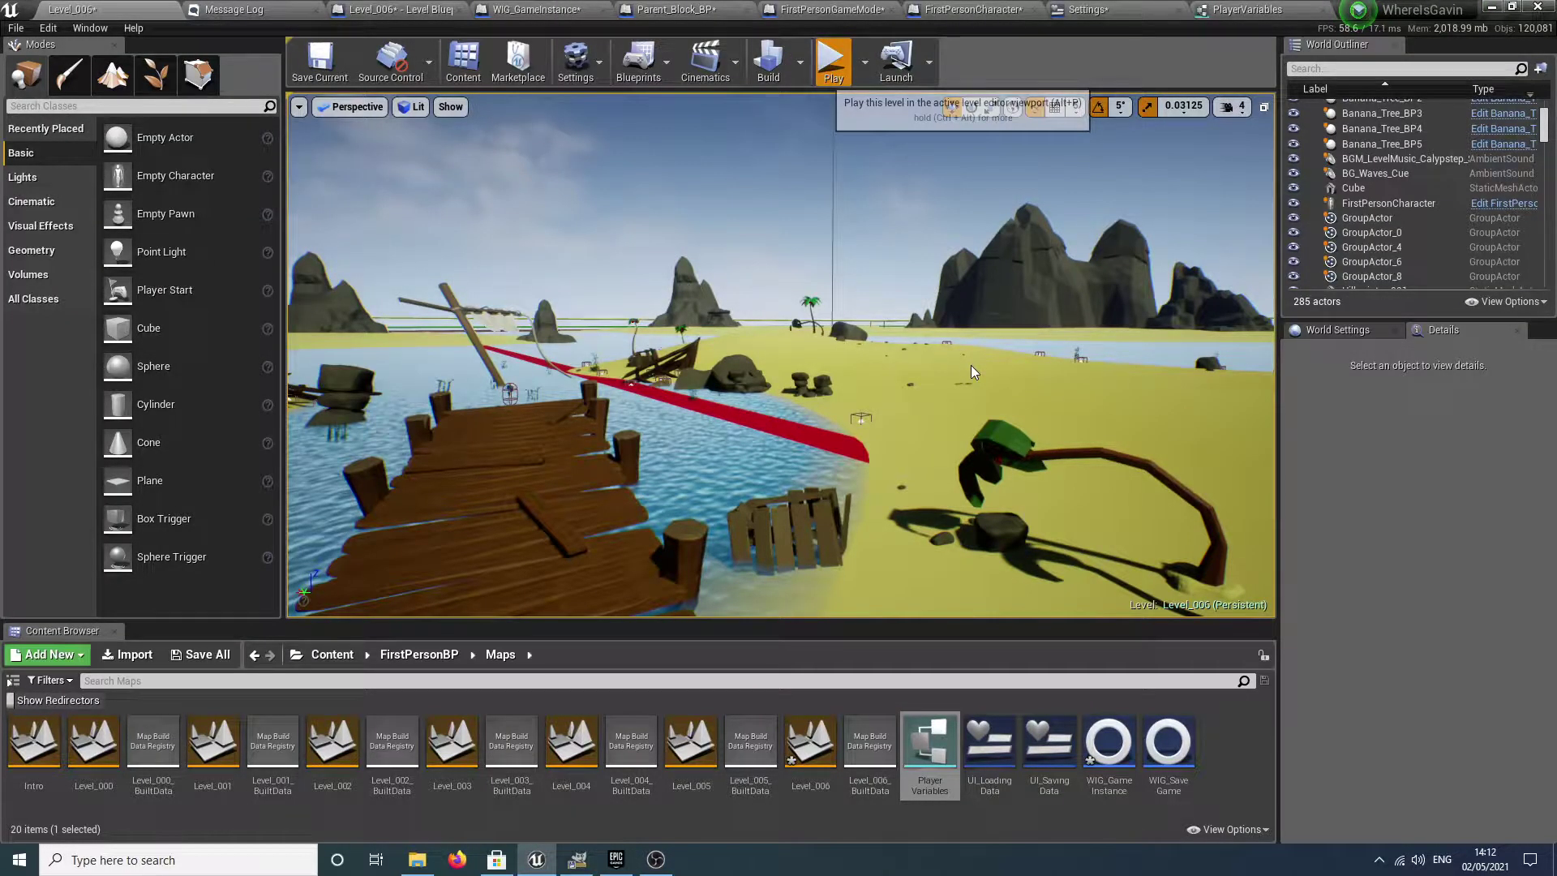
{"action": "key", "text": "alt+p"}
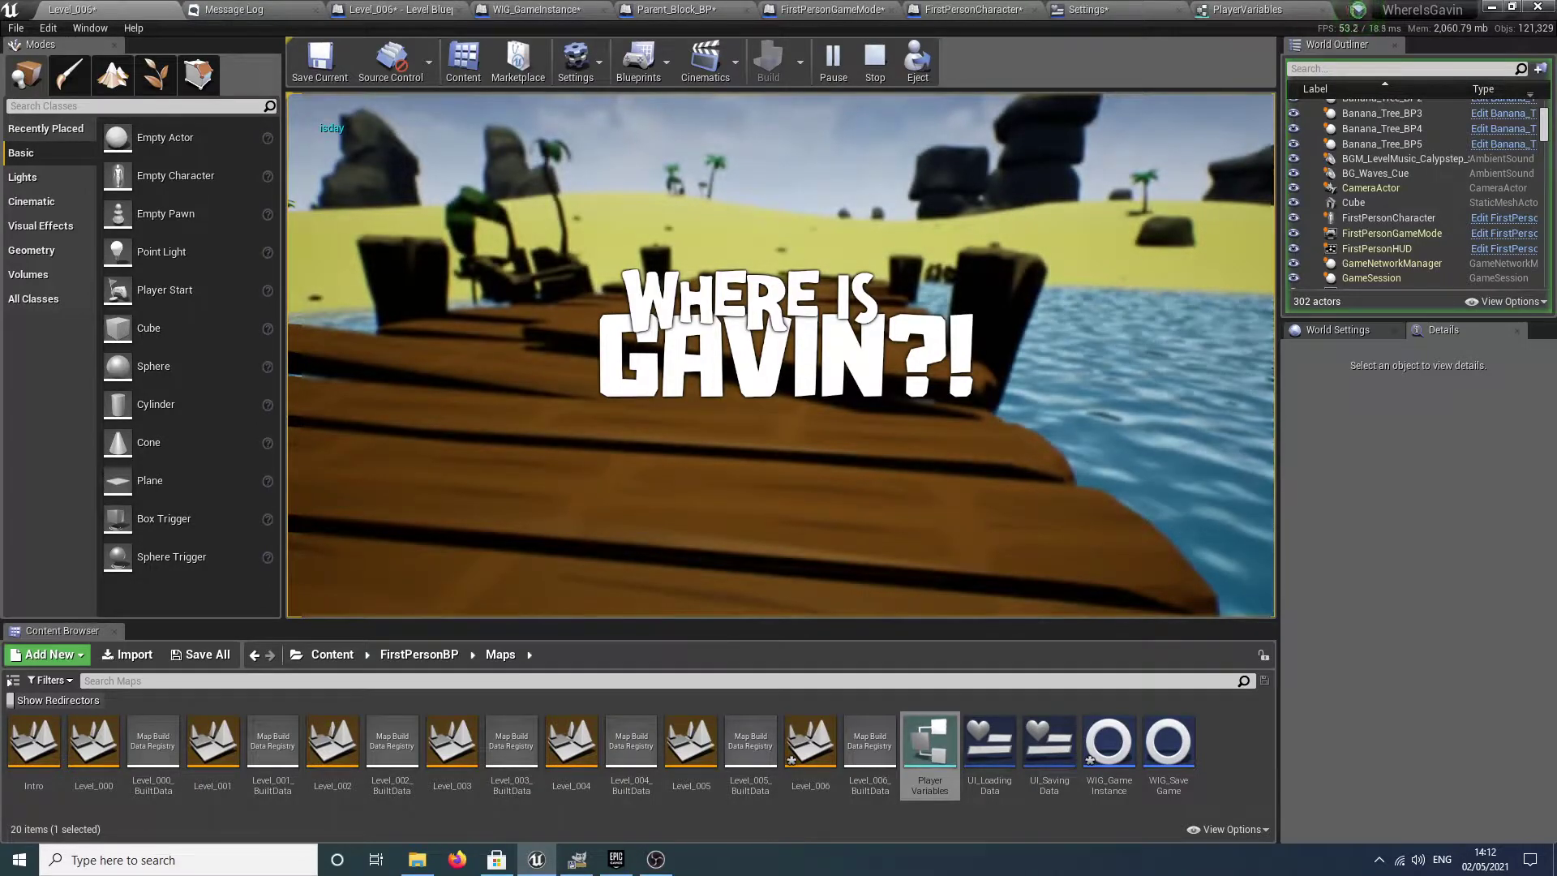
{"action": "key", "text": "Tab"}
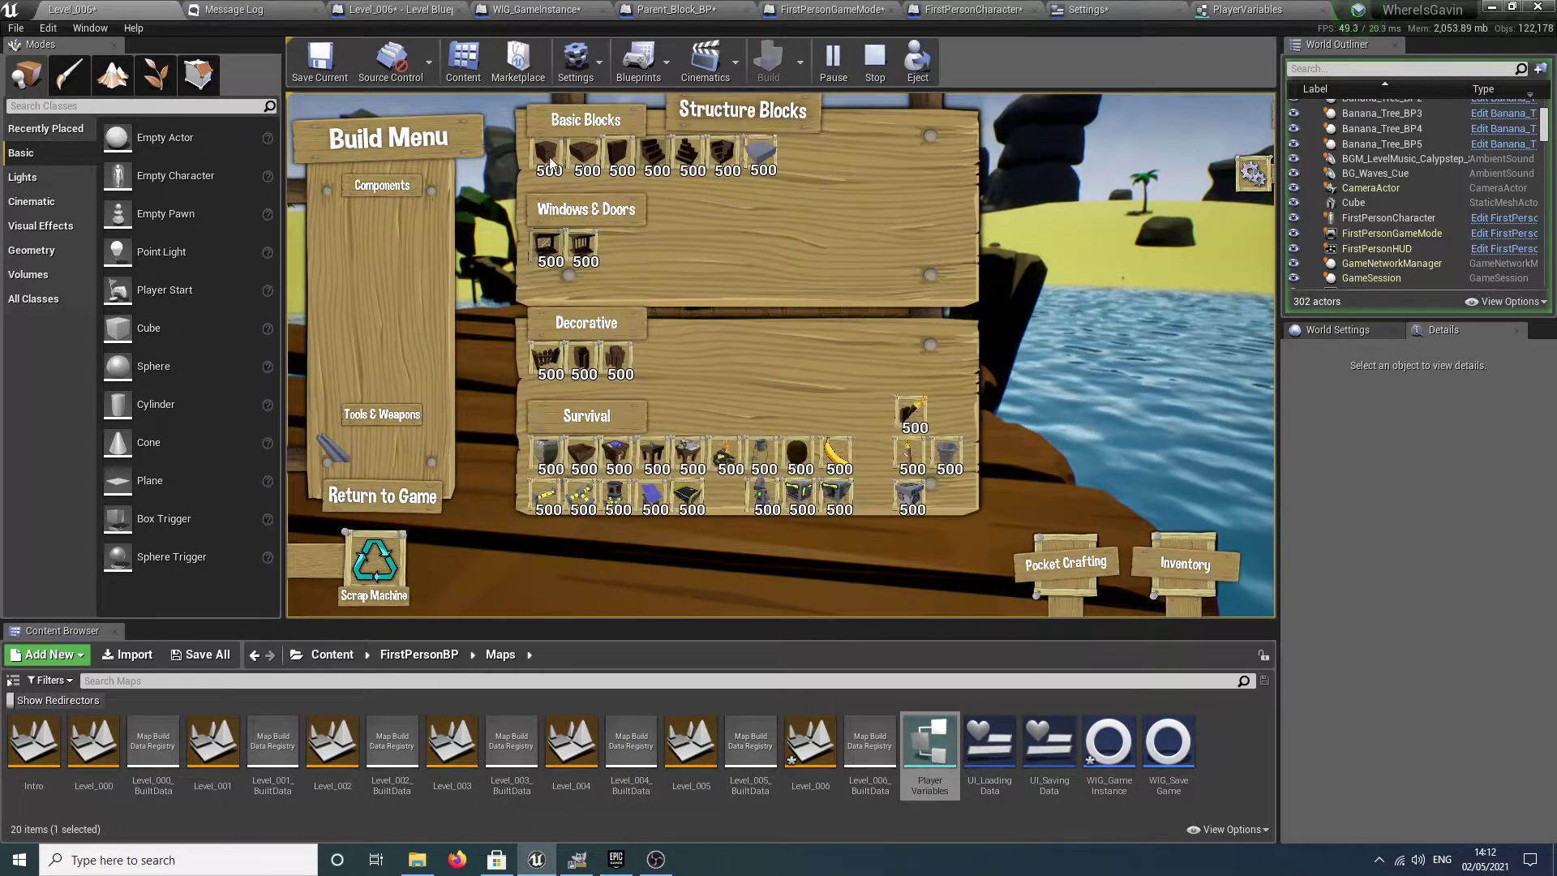
{"action": "left_click", "coordinate": [548, 158]}
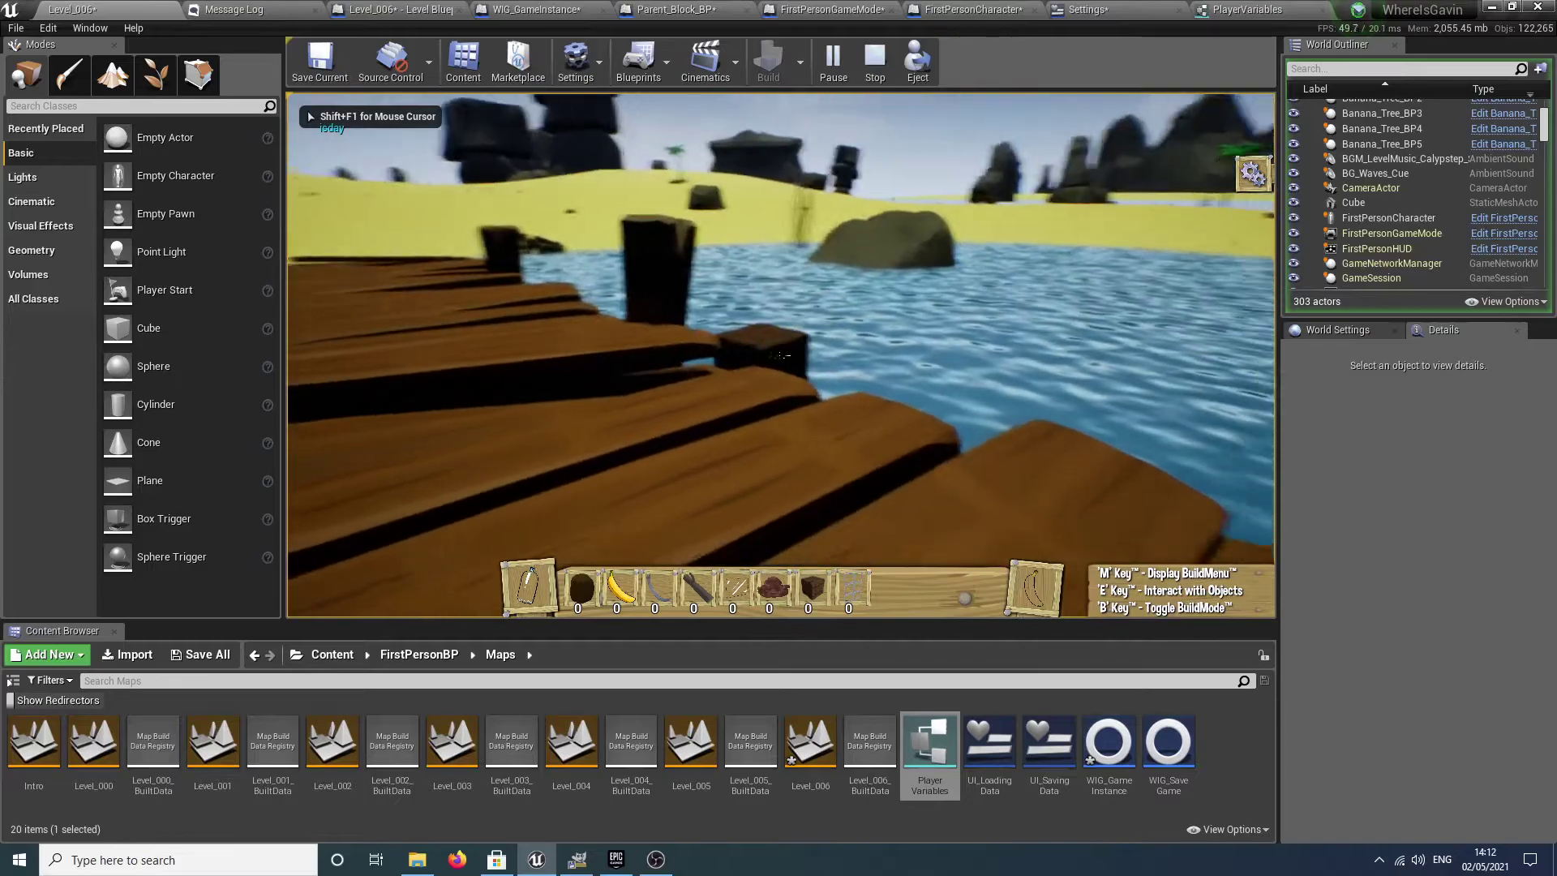
Enter build mode and place a connected group of wooden blocks on the water beside the pier.
{"action": "key", "text": "b"}
{"action": "right_click", "coordinate": [780, 355]}
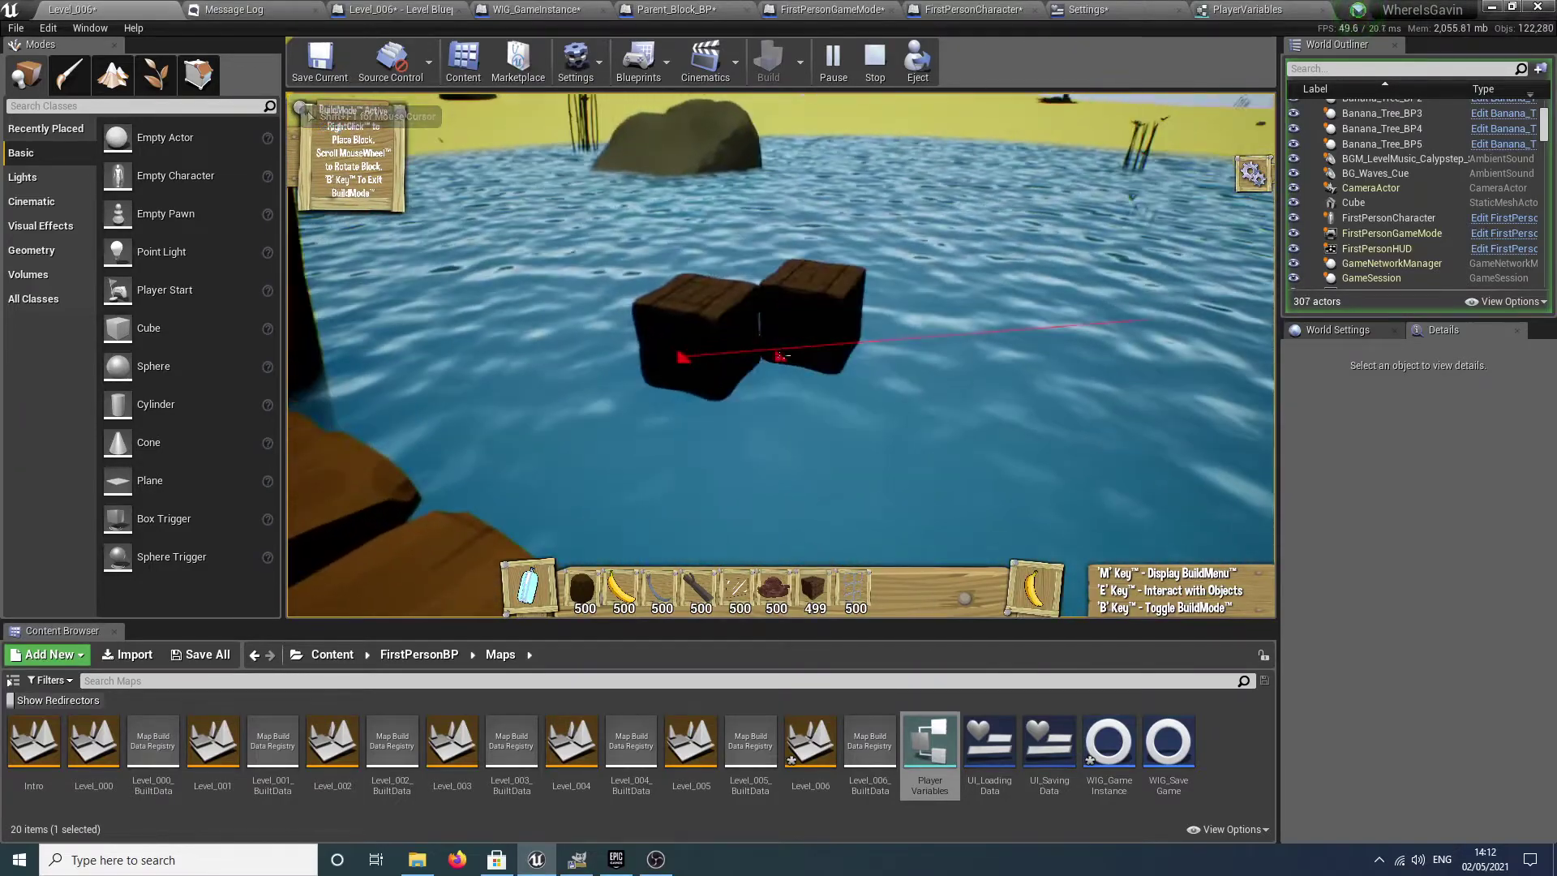
{"action": "right_click", "coordinate": [781, 356]}
{"action": "right_click", "coordinate": [781, 356]}
{"action": "right_click", "coordinate": [781, 356]}
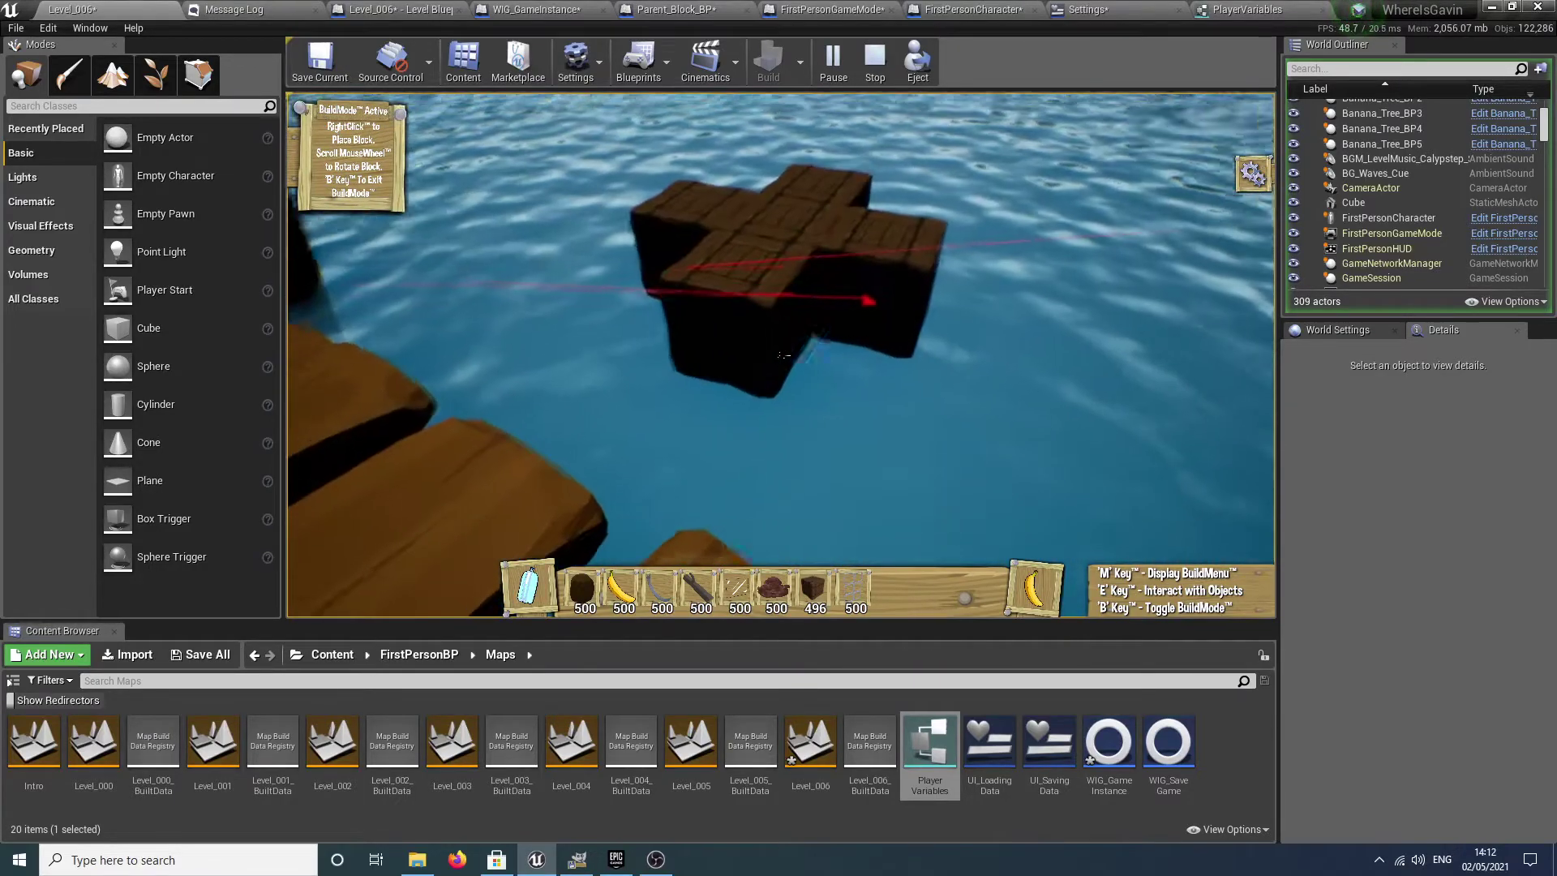
{"action": "right_click", "coordinate": [784, 355]}
{"action": "right_click", "coordinate": [783, 355]}
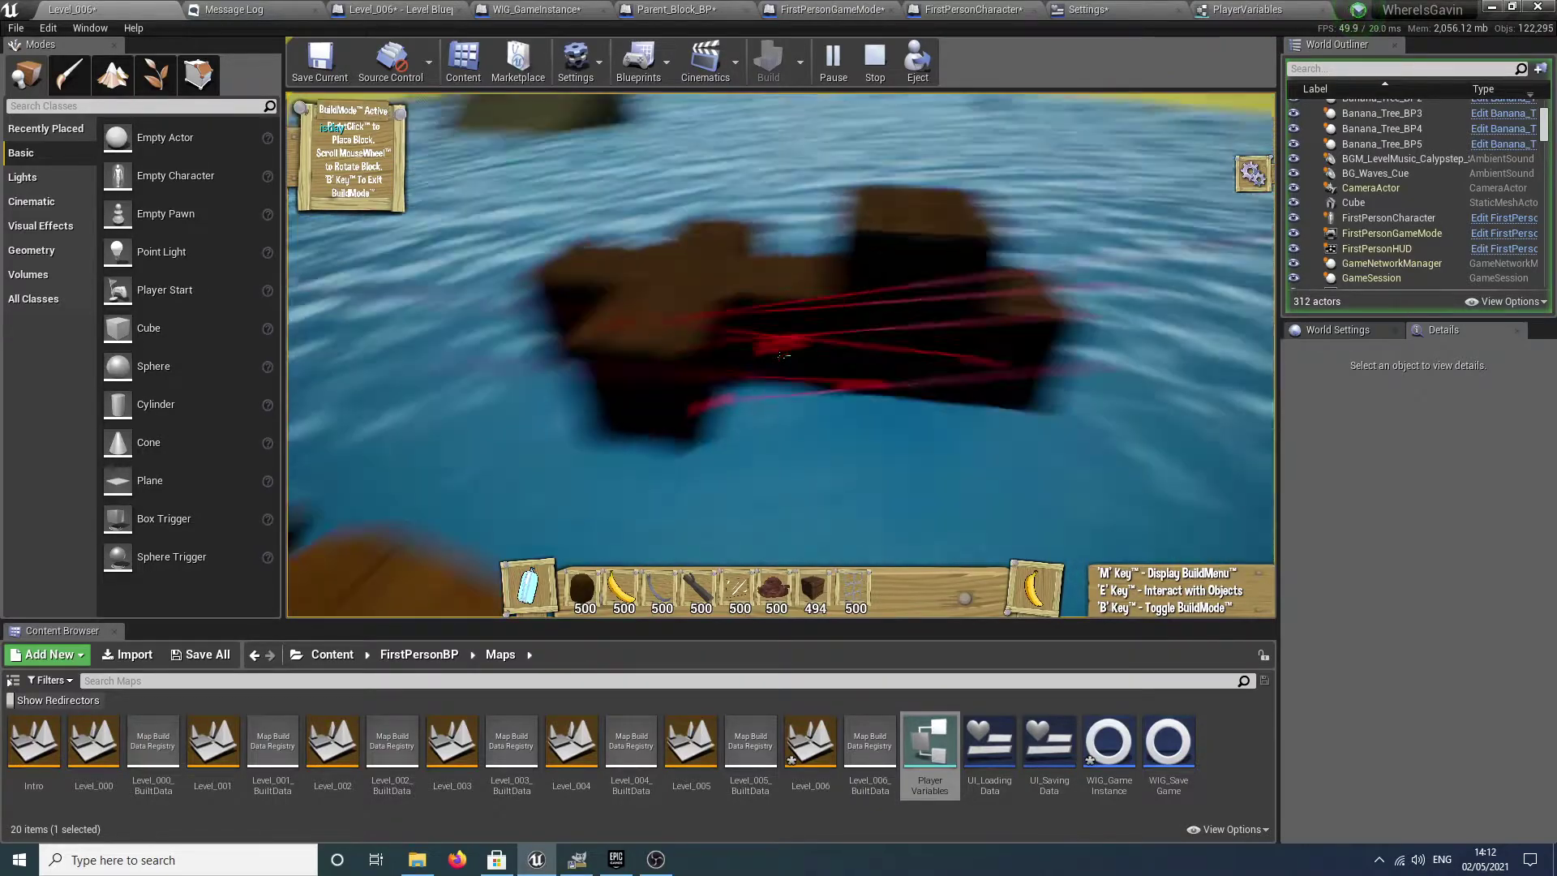
{"action": "right_click", "coordinate": [783, 355]}
{"action": "right_click", "coordinate": [784, 355]}
{"action": "right_click", "coordinate": [783, 355]}
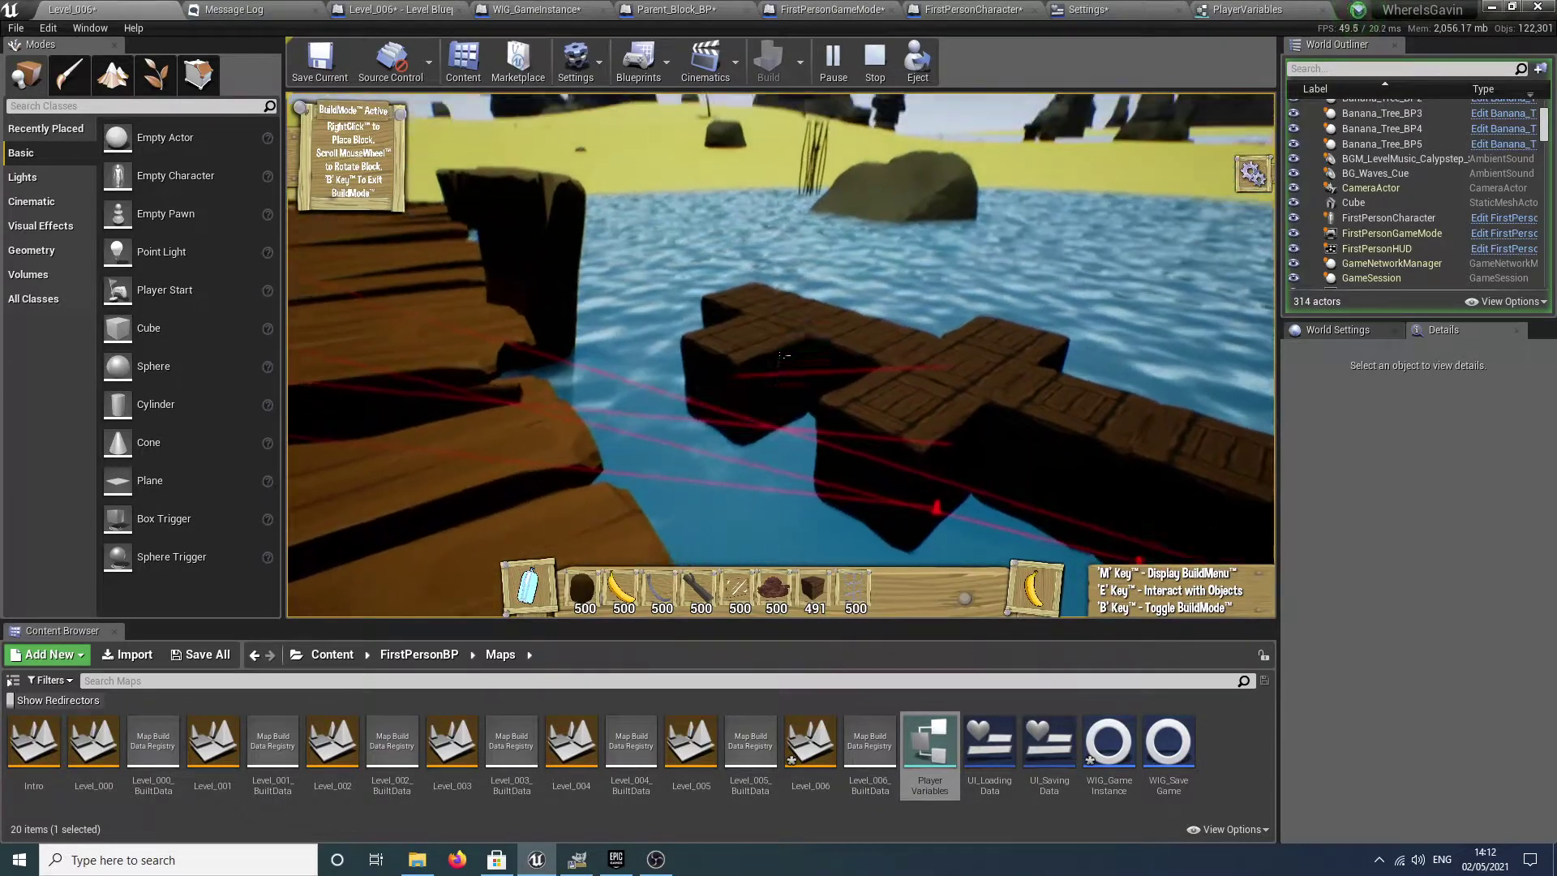
Stop the play session, replay the level to test whether the placed blocks persist, and end the replay.
{"action": "key", "text": "Escape"}
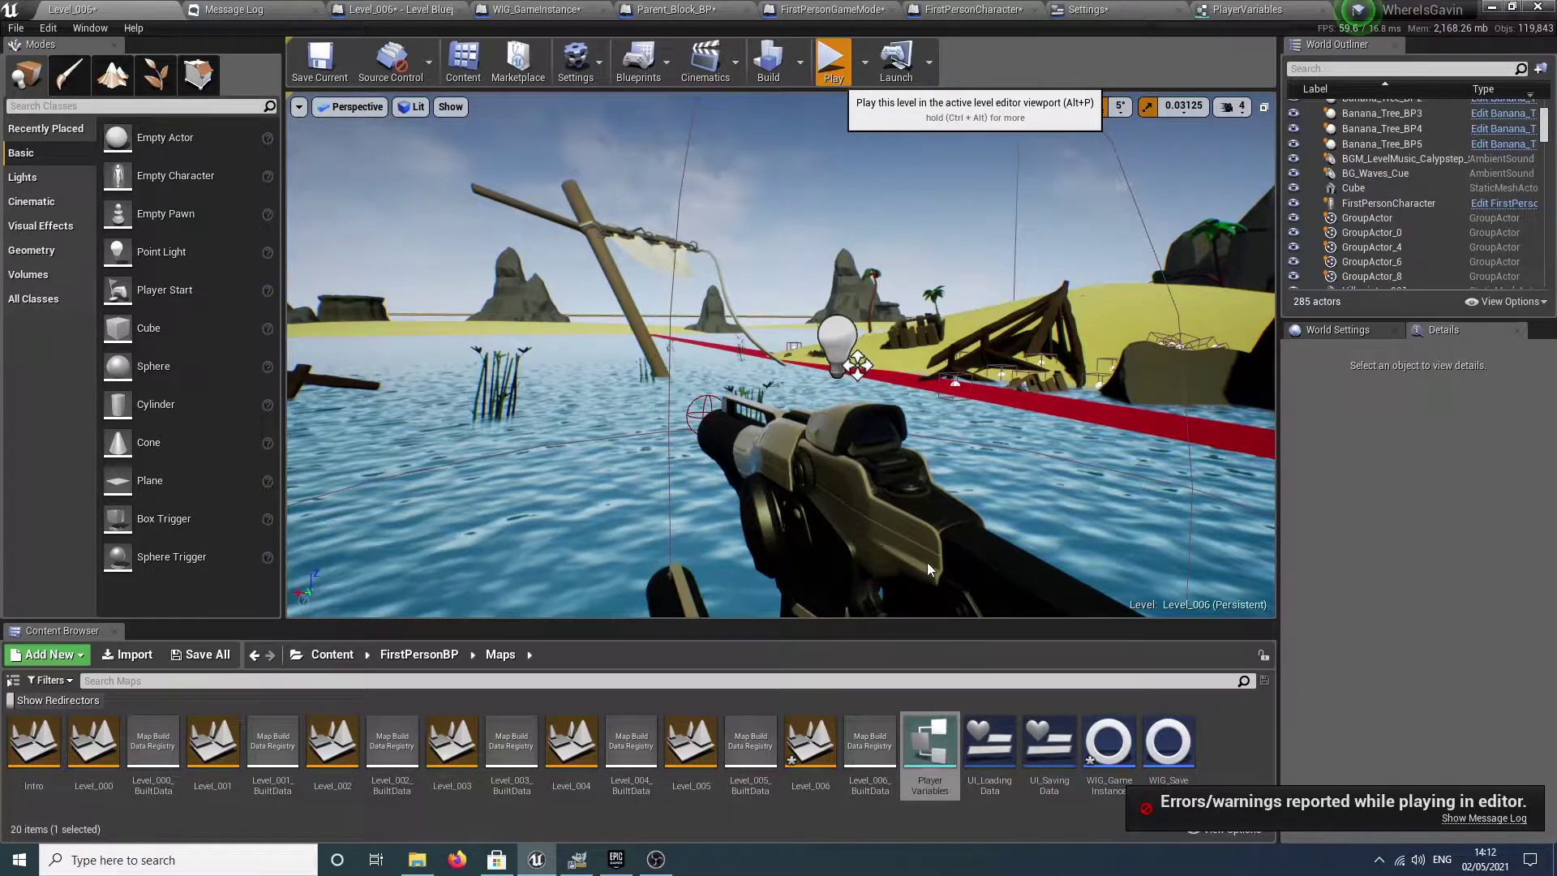
{"action": "key", "text": "alt+p"}
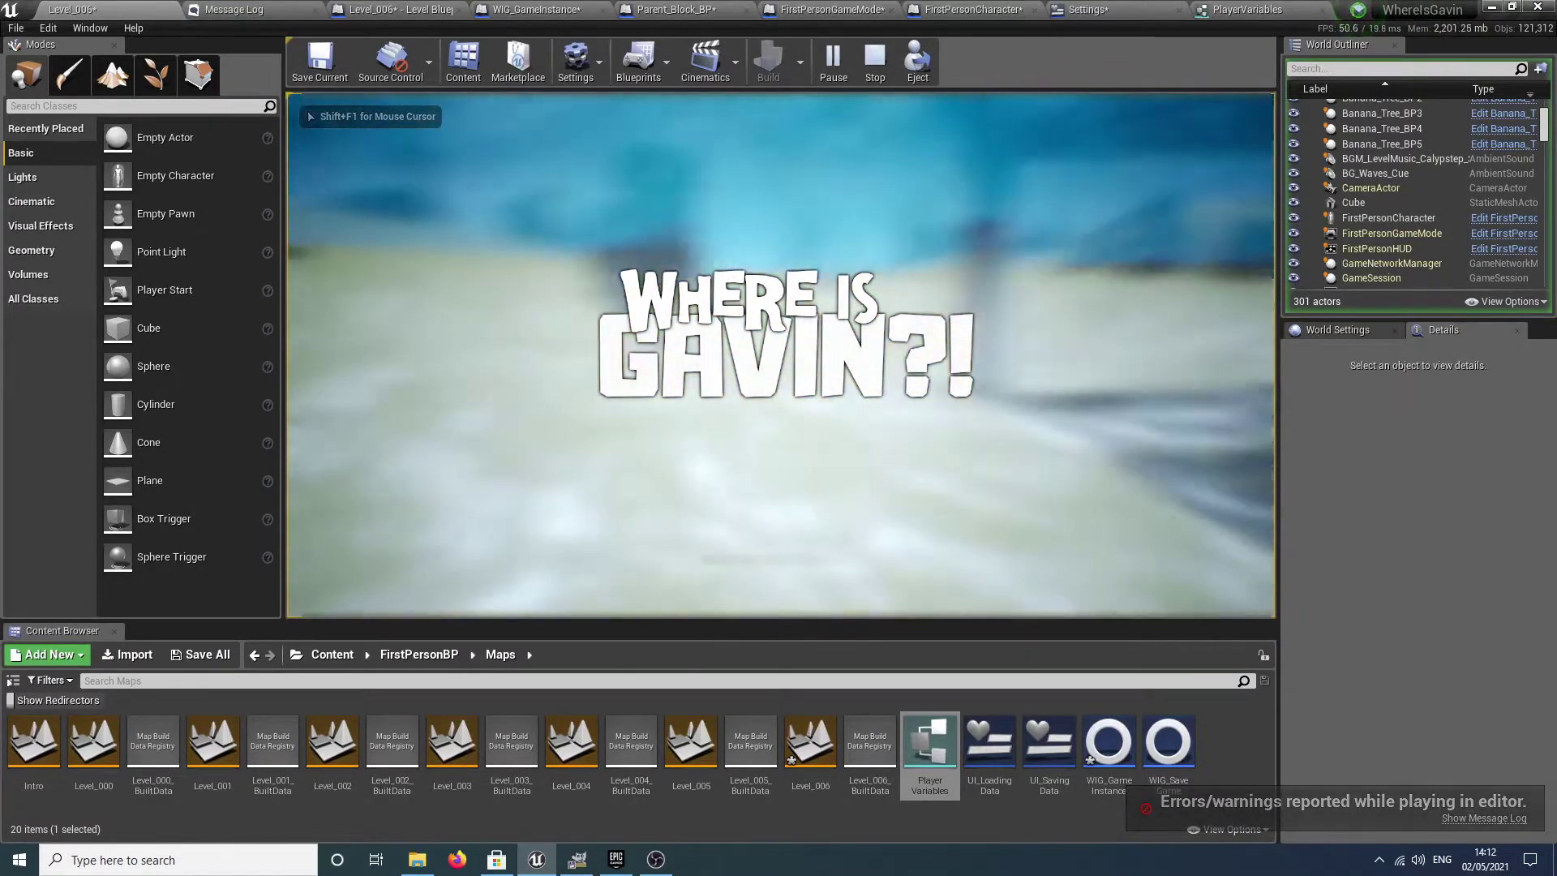
{"action": "key", "text": "Escape"}
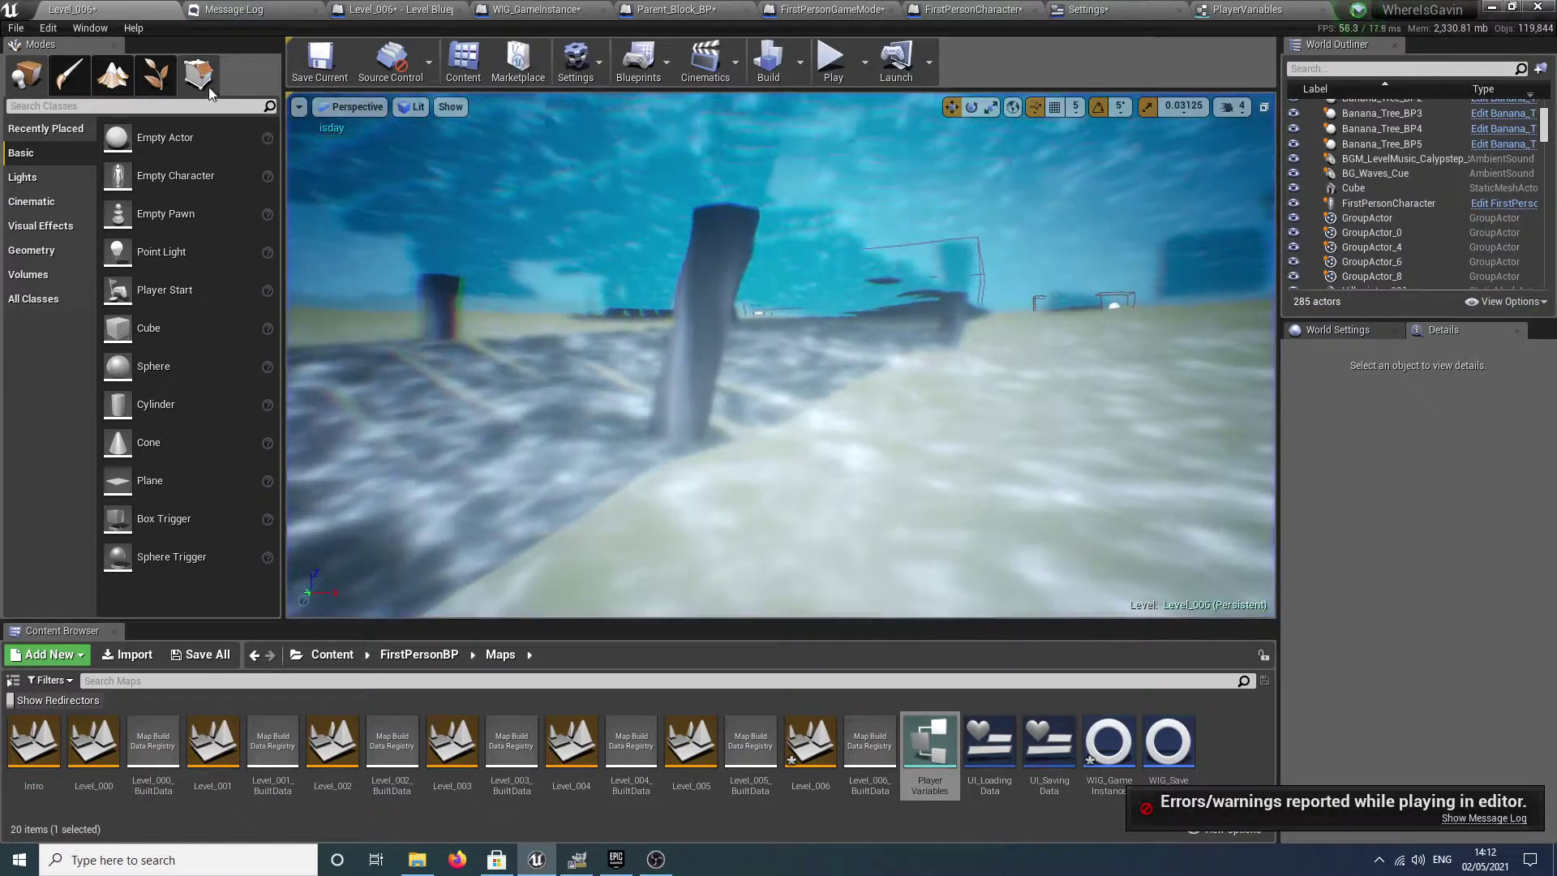
Switch to the Epic Games Launcher and review Save Extension's included features, highlighting the full world saving and variable tagging descriptions.
{"action": "left_click", "coordinate": [616, 860]}
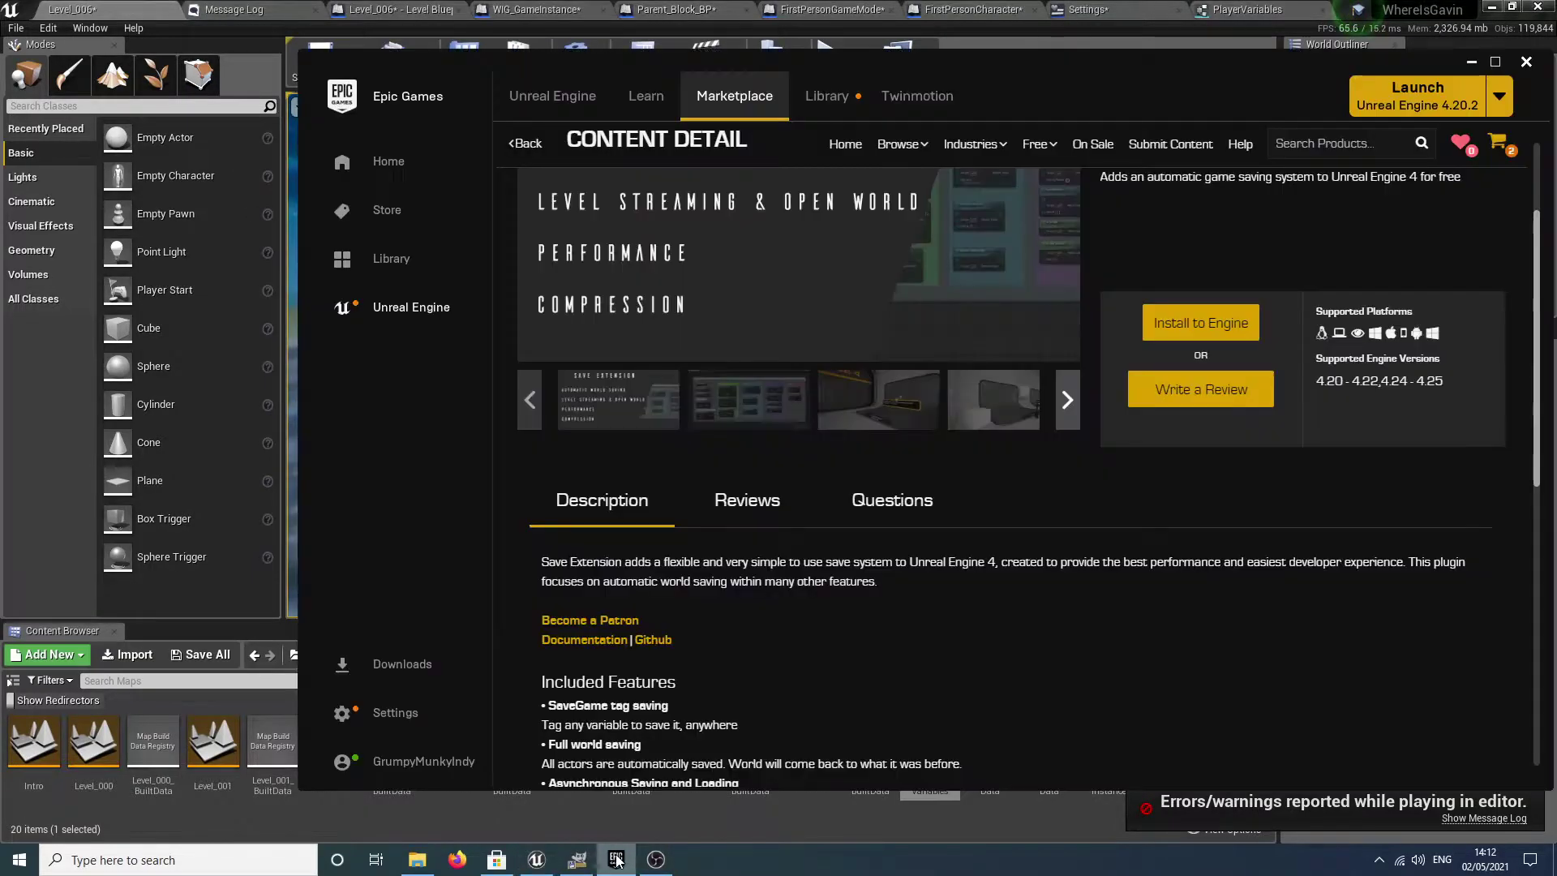
{"action": "scroll", "coordinate": [782, 566], "scroll_direction": "down", "scroll_amount": 5}
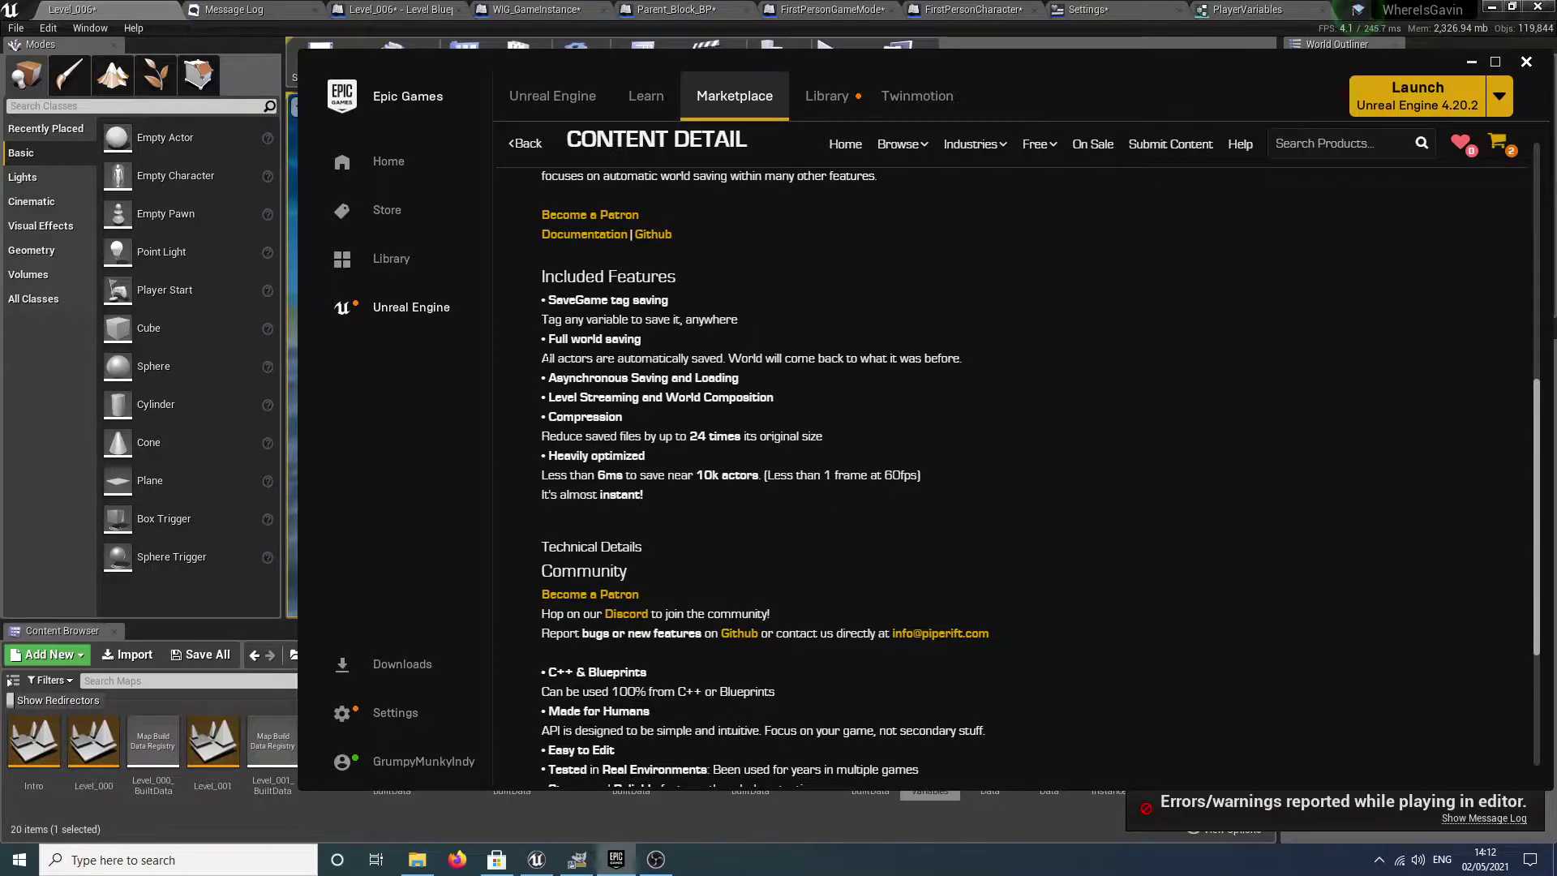
{"action": "left_click_drag", "start_coordinate": [678, 358], "coordinate": [909, 358]}
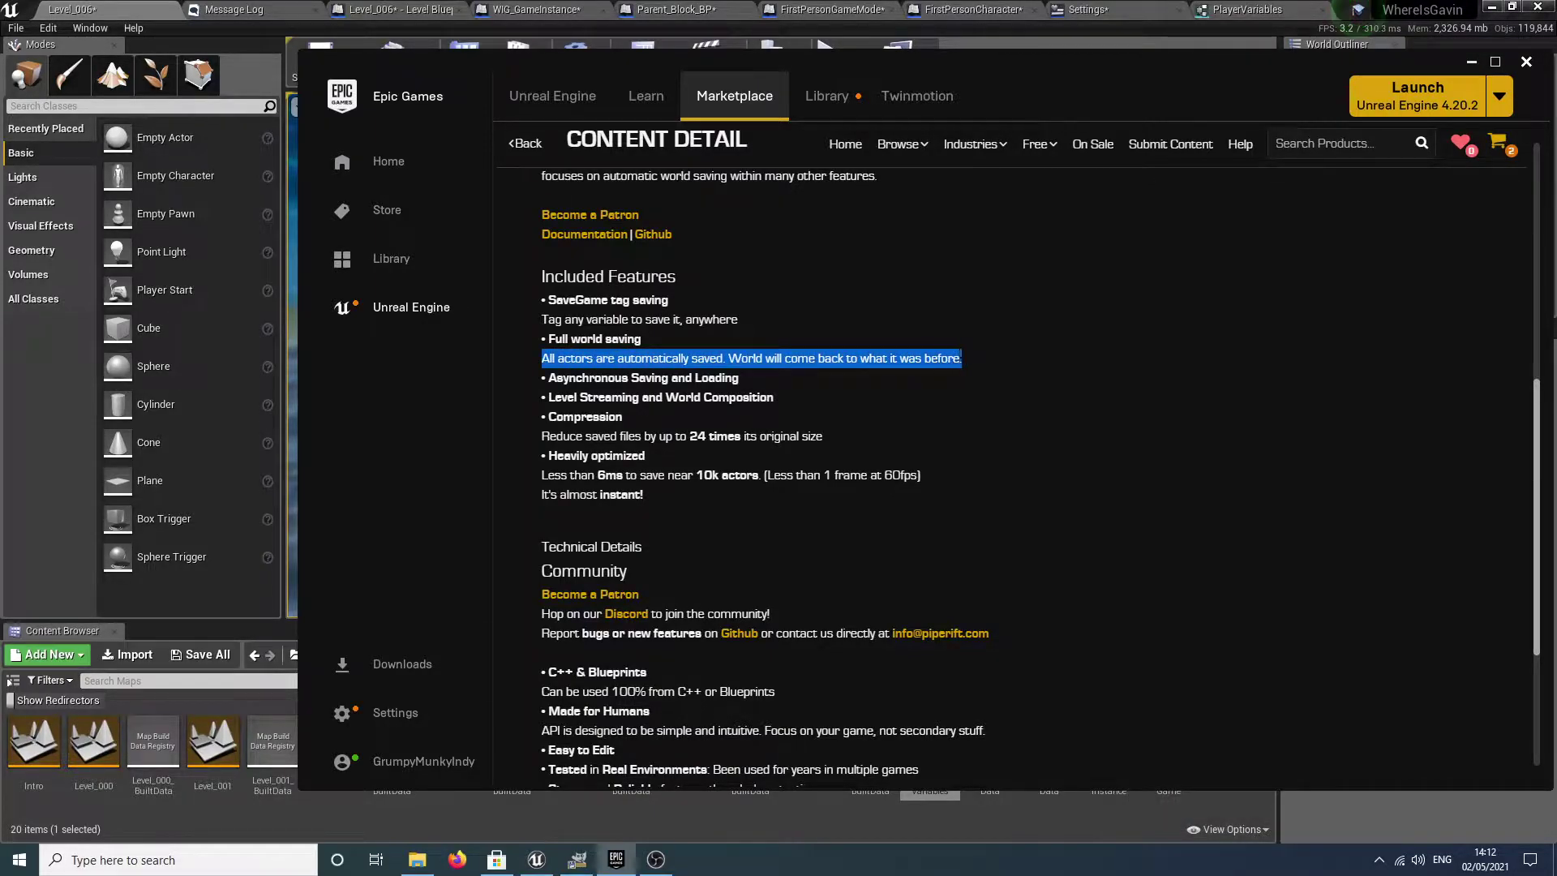
{"action": "left_click", "coordinate": [979, 415]}
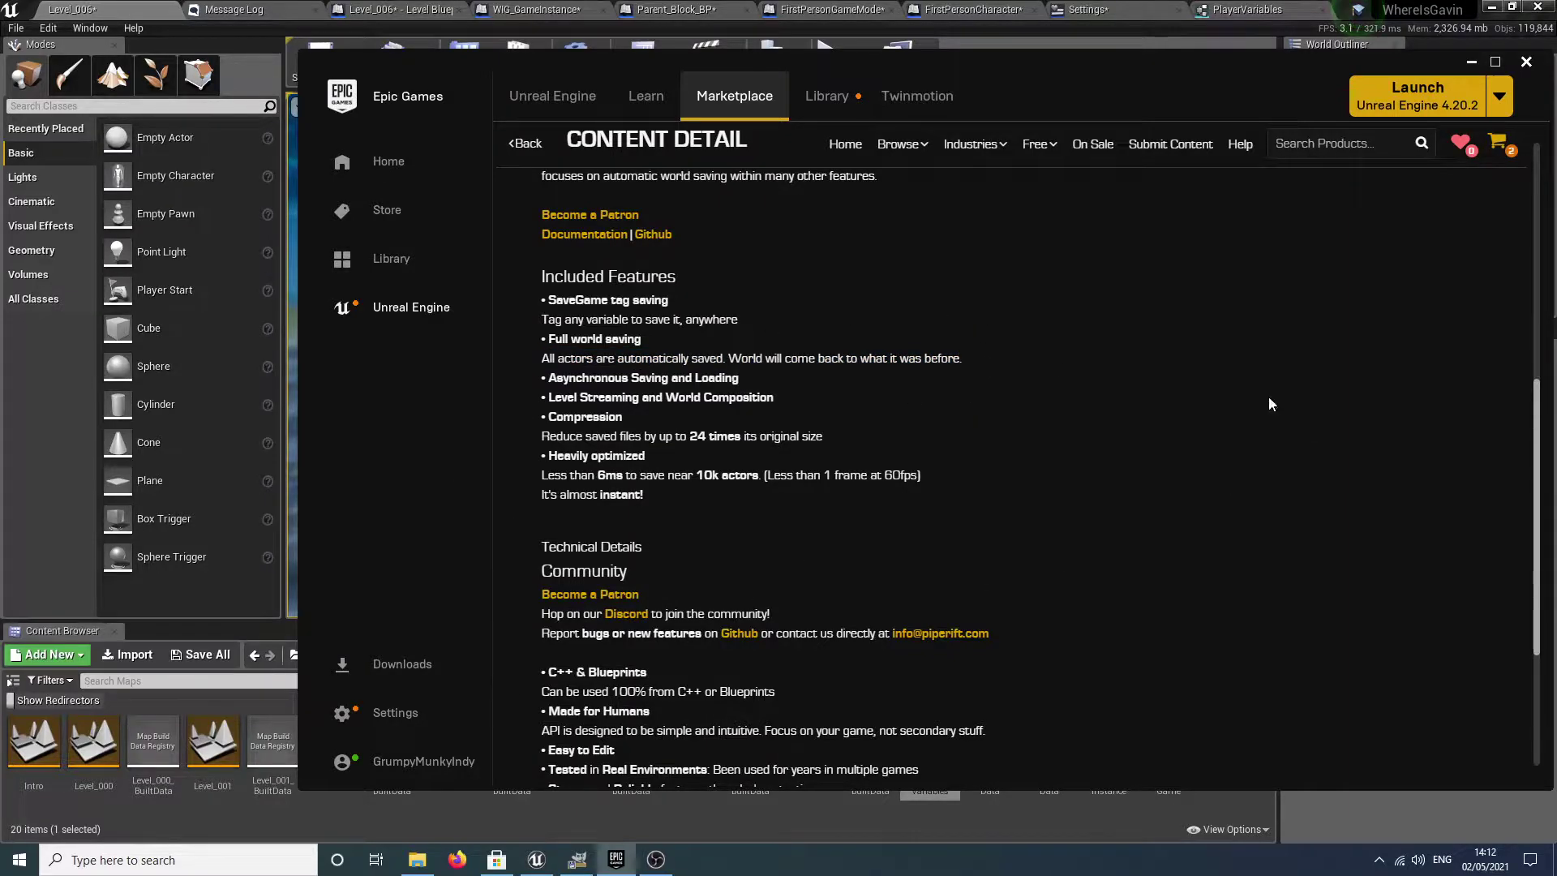
{"action": "scroll", "coordinate": [665, 430], "scroll_direction": "up", "scroll_amount": 6}
{"action": "scroll", "coordinate": [721, 460], "scroll_direction": "down", "scroll_amount": 4}
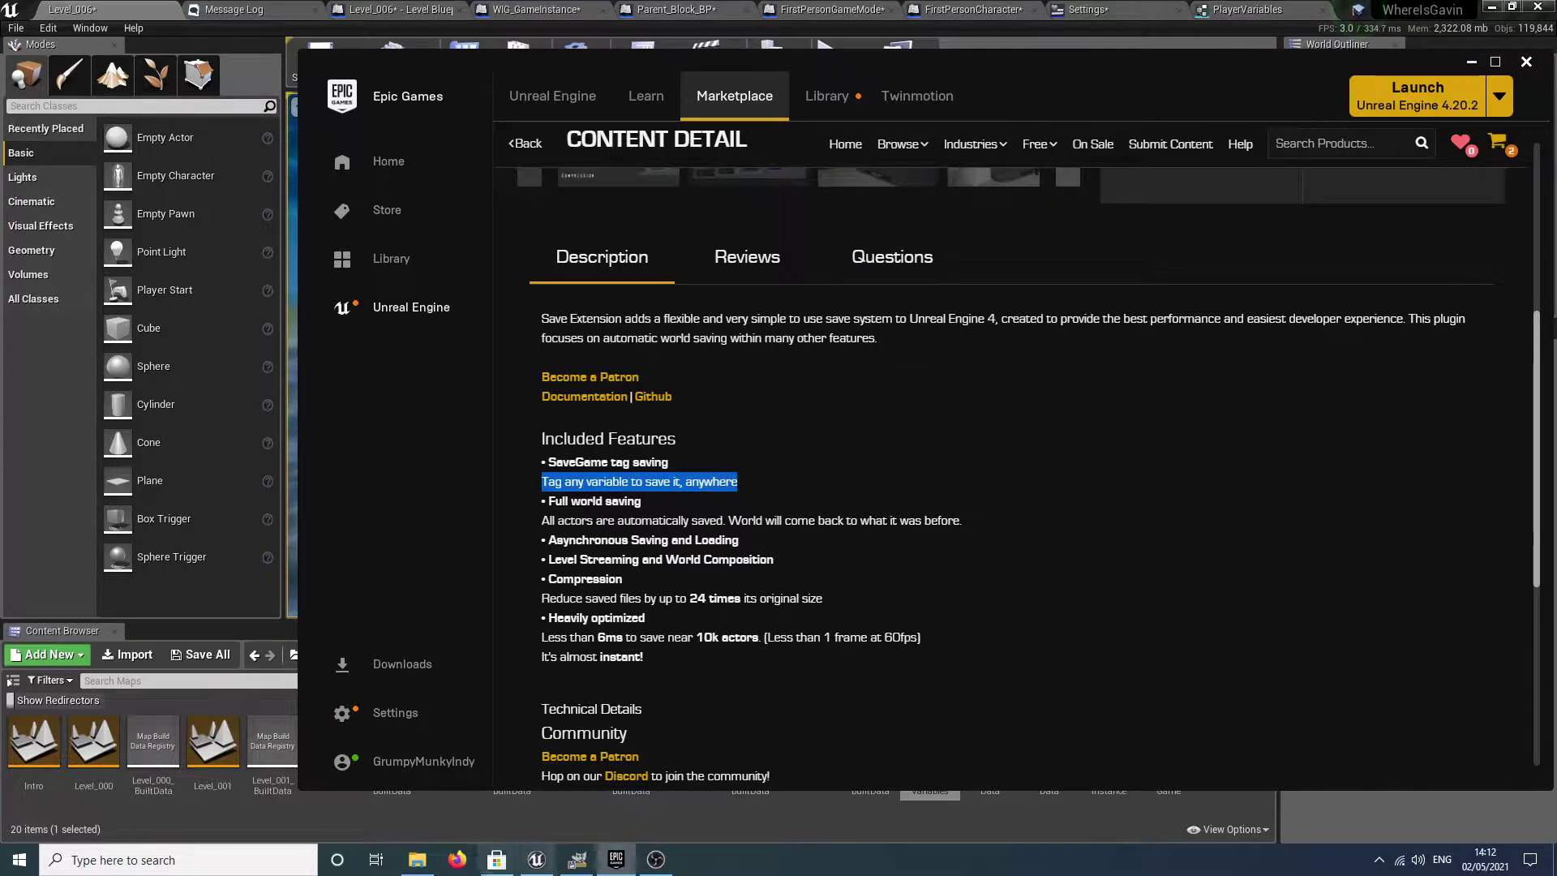
Return to Unreal Editor and examine the WIG_GameInstance save and load functions, following how Load the Game restores the character variables and transform.
{"action": "left_click", "coordinate": [545, 848]}
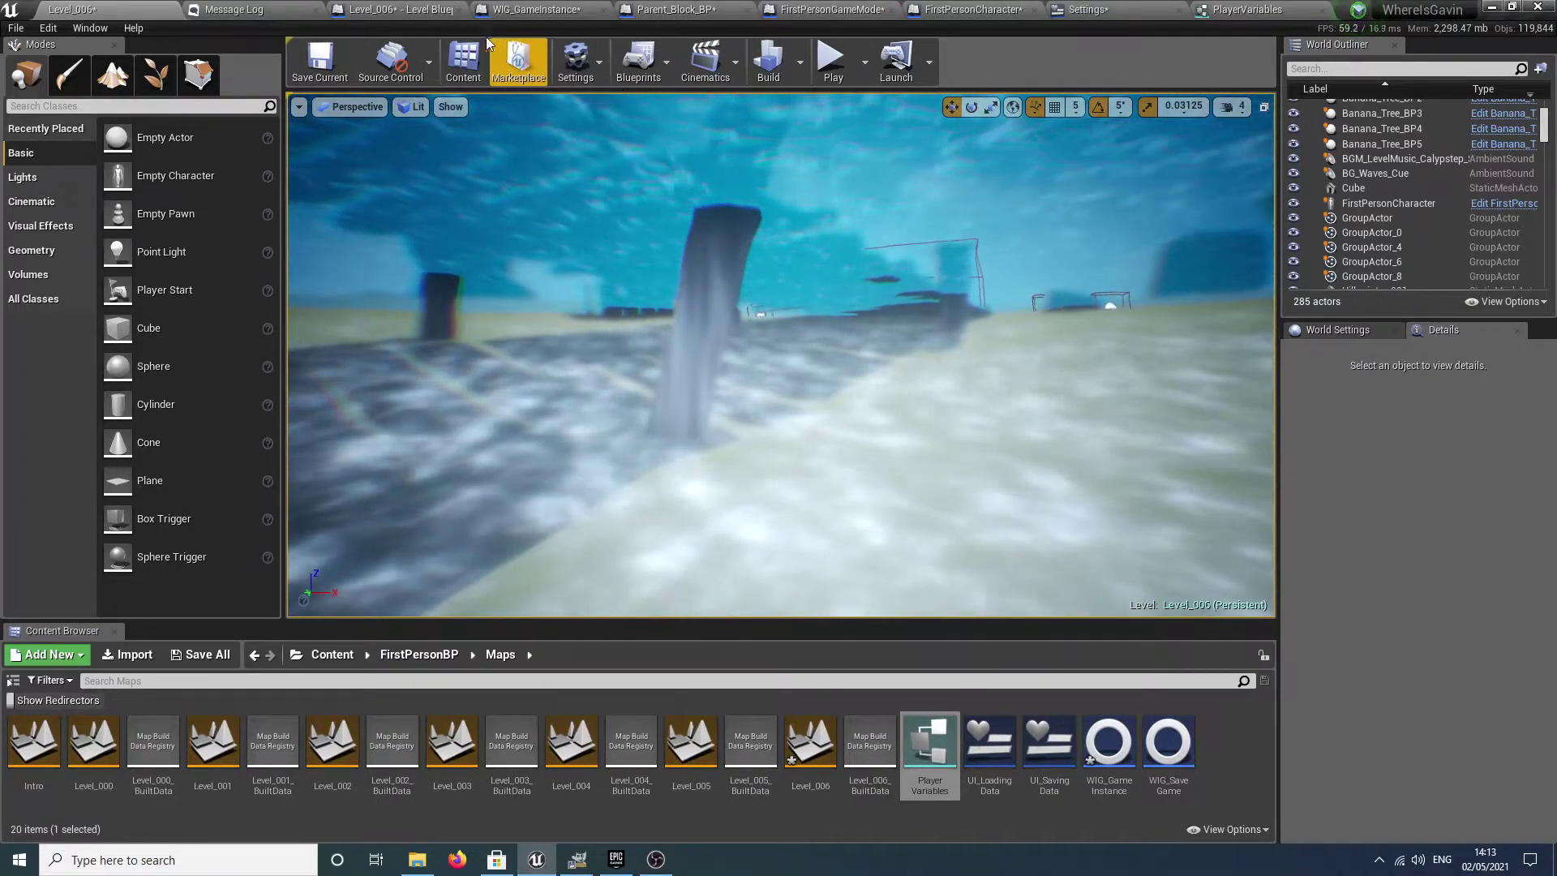
{"action": "left_click", "coordinate": [532, 9]}
{"action": "scroll", "coordinate": [816, 451], "scroll_direction": "up", "scroll_amount": 2}
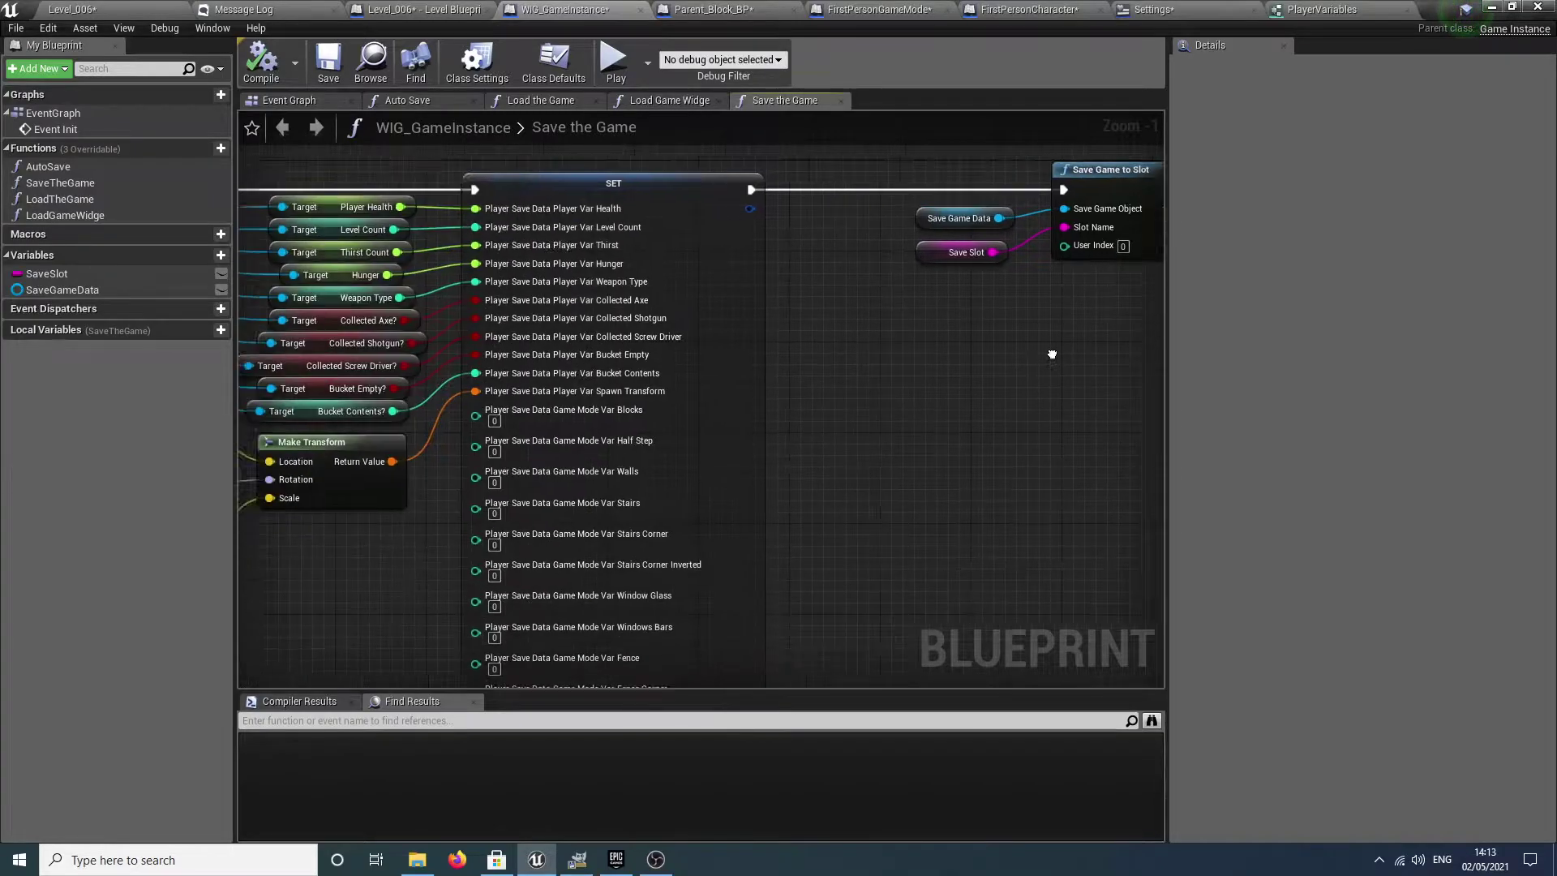
{"action": "right_click_drag", "start_coordinate": [243, 236], "coordinate": [533, 260]}
{"action": "left_click", "coordinate": [551, 100]}
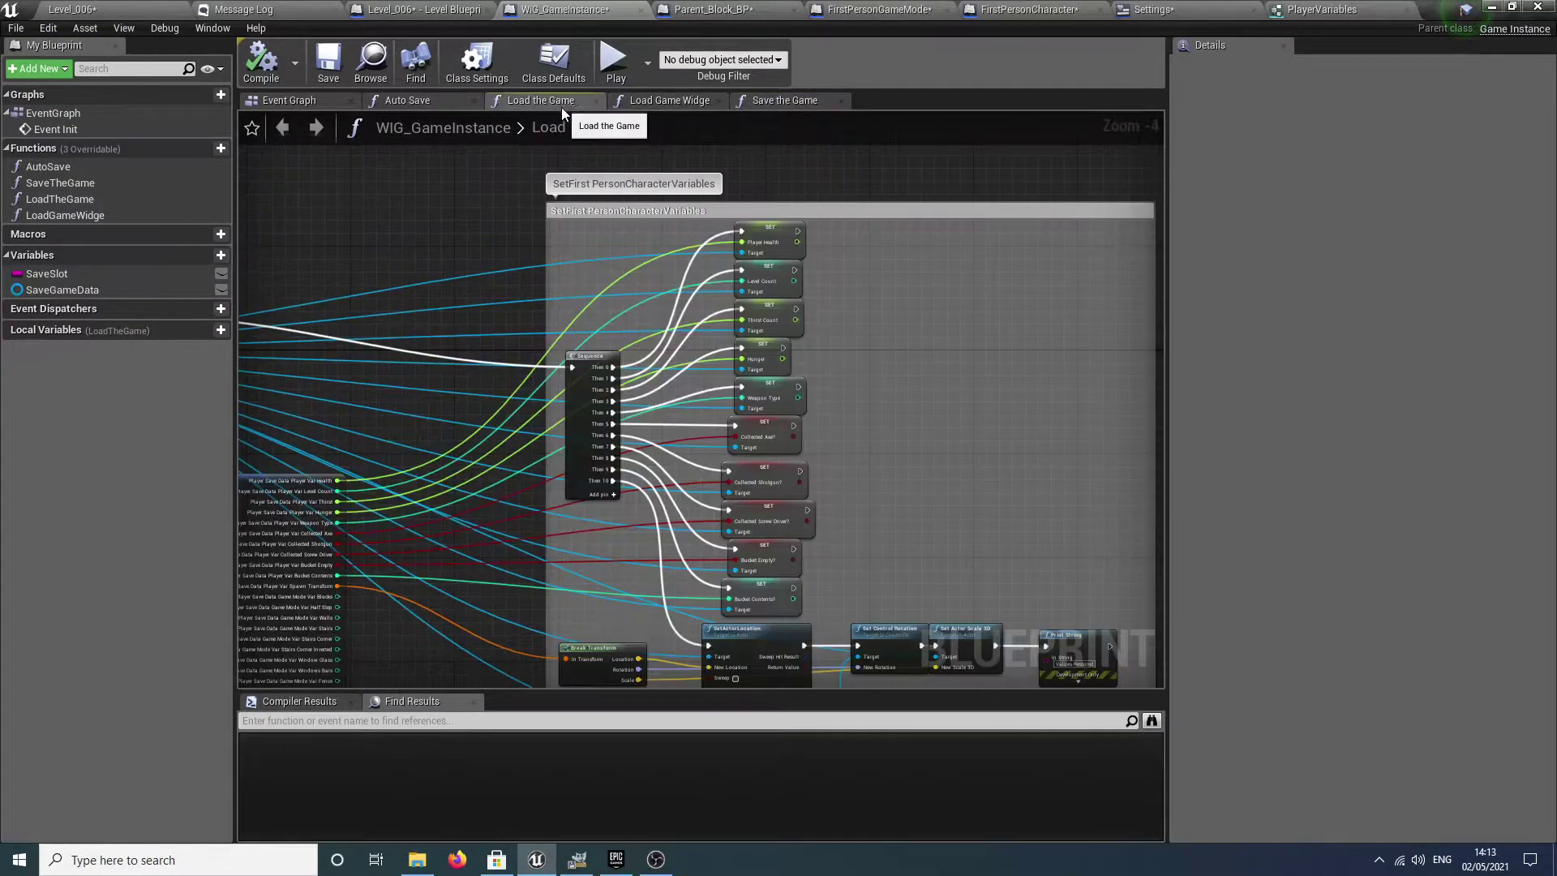
{"action": "right_click_drag", "start_coordinate": [637, 232], "coordinate": [559, 598]}
{"action": "right_click_drag", "start_coordinate": [1040, 348], "coordinate": [943, 122]}
{"action": "right_click_drag", "start_coordinate": [1048, 287], "coordinate": [186, 273]}
{"action": "right_click_drag", "start_coordinate": [826, 334], "coordinate": [386, 264]}
{"action": "right_click_drag", "start_coordinate": [434, 359], "coordinate": [674, 246]}
{"action": "right_click_drag", "start_coordinate": [733, 321], "coordinate": [737, 379]}
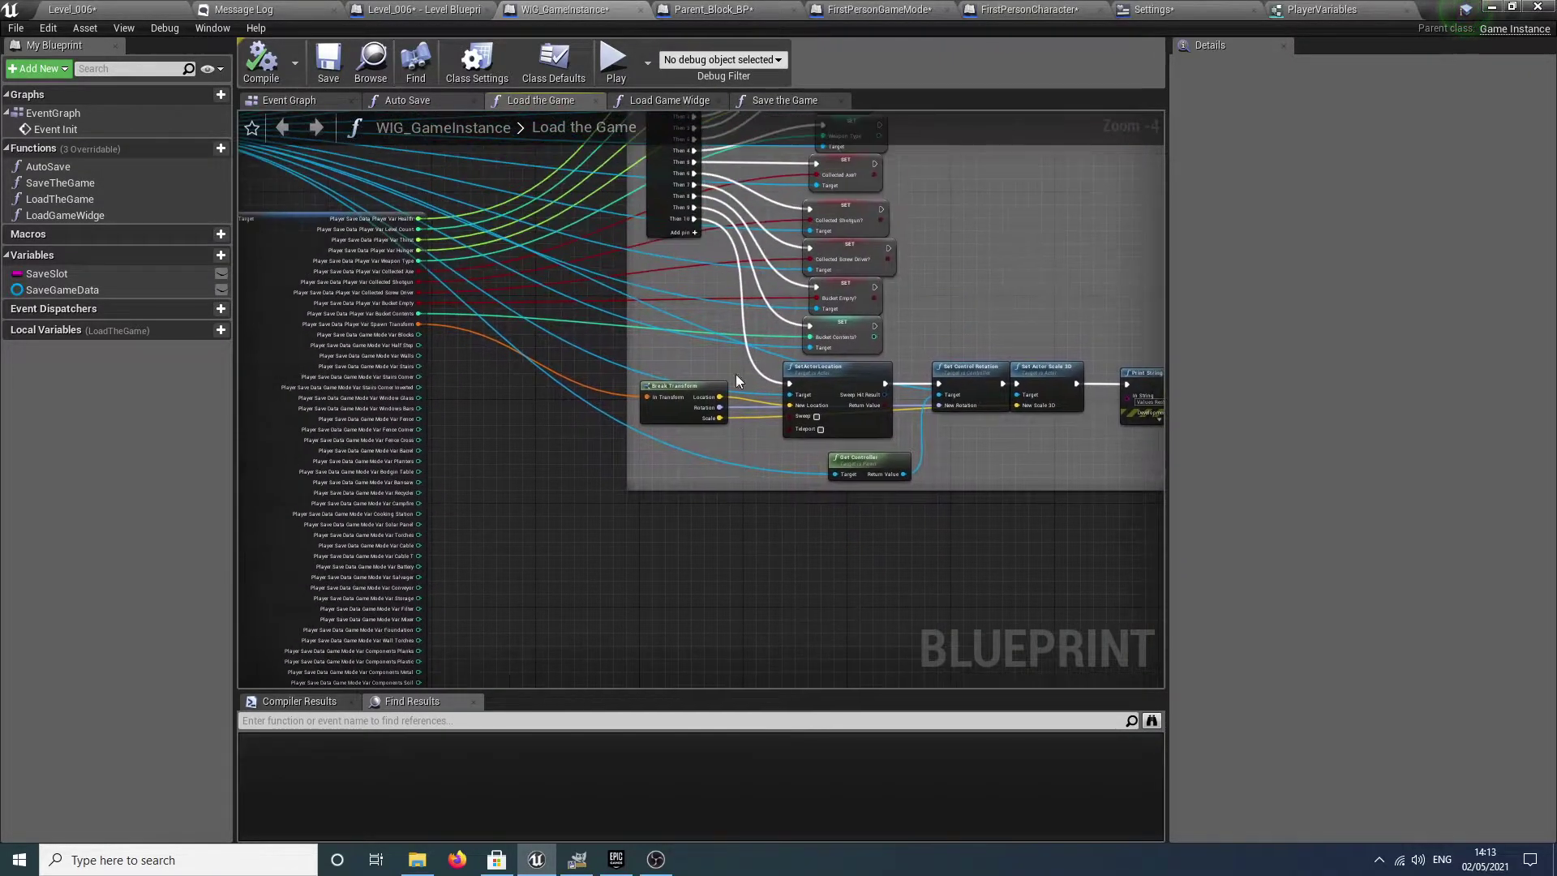
Look over the pier and beach in Level_006, and revisit the Save Extension overview in the Epic Games Launcher.
{"action": "left_click", "coordinate": [130, 8]}
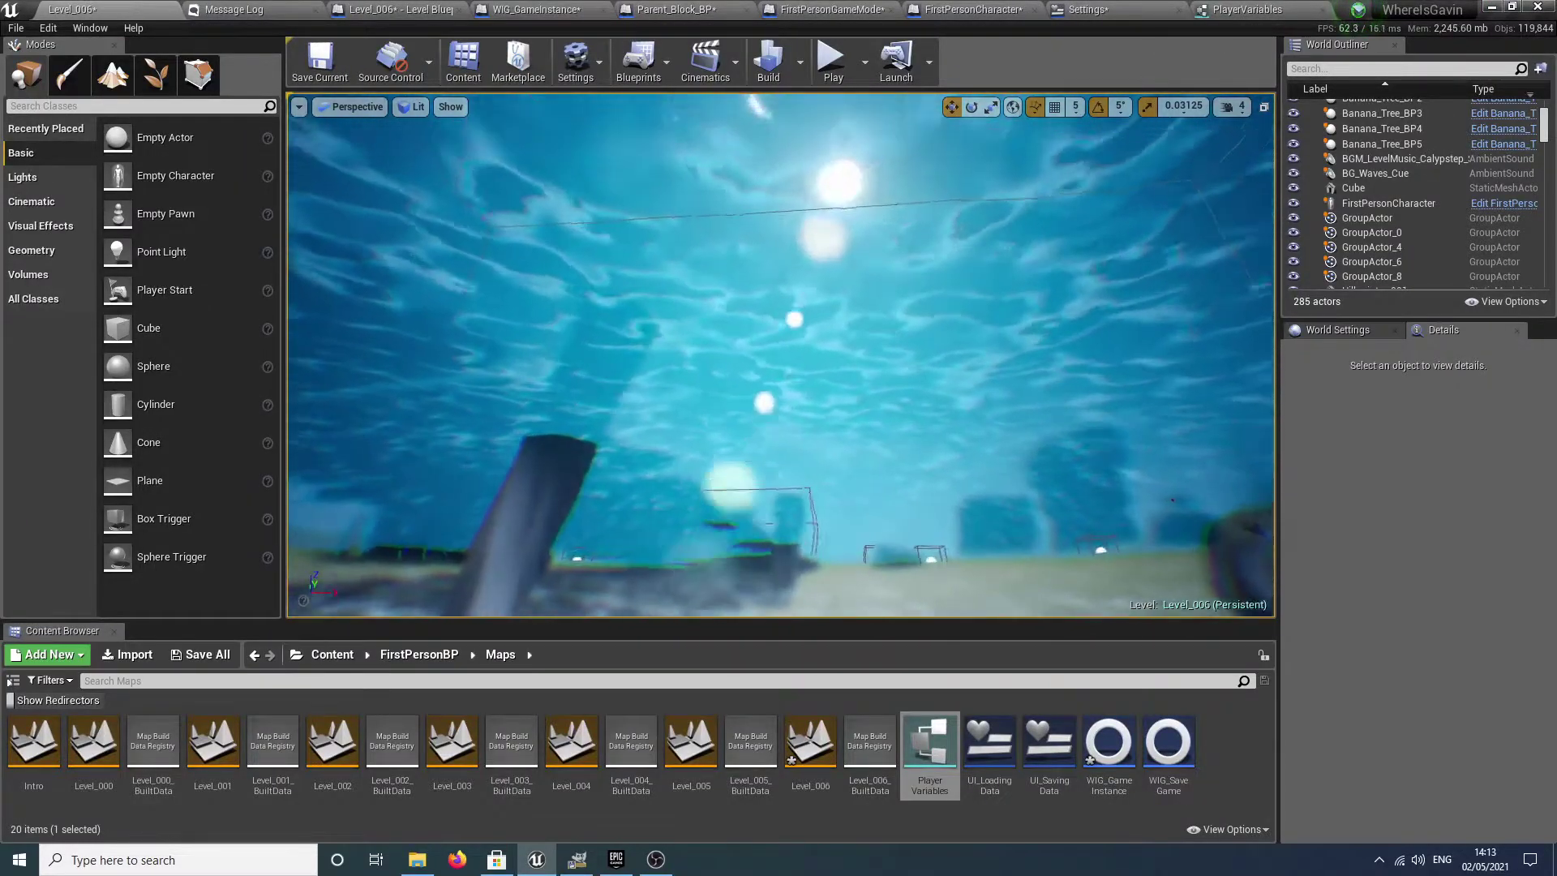
{"action": "right_click_drag", "start_coordinate": [780, 354], "coordinate": [532, 495]}
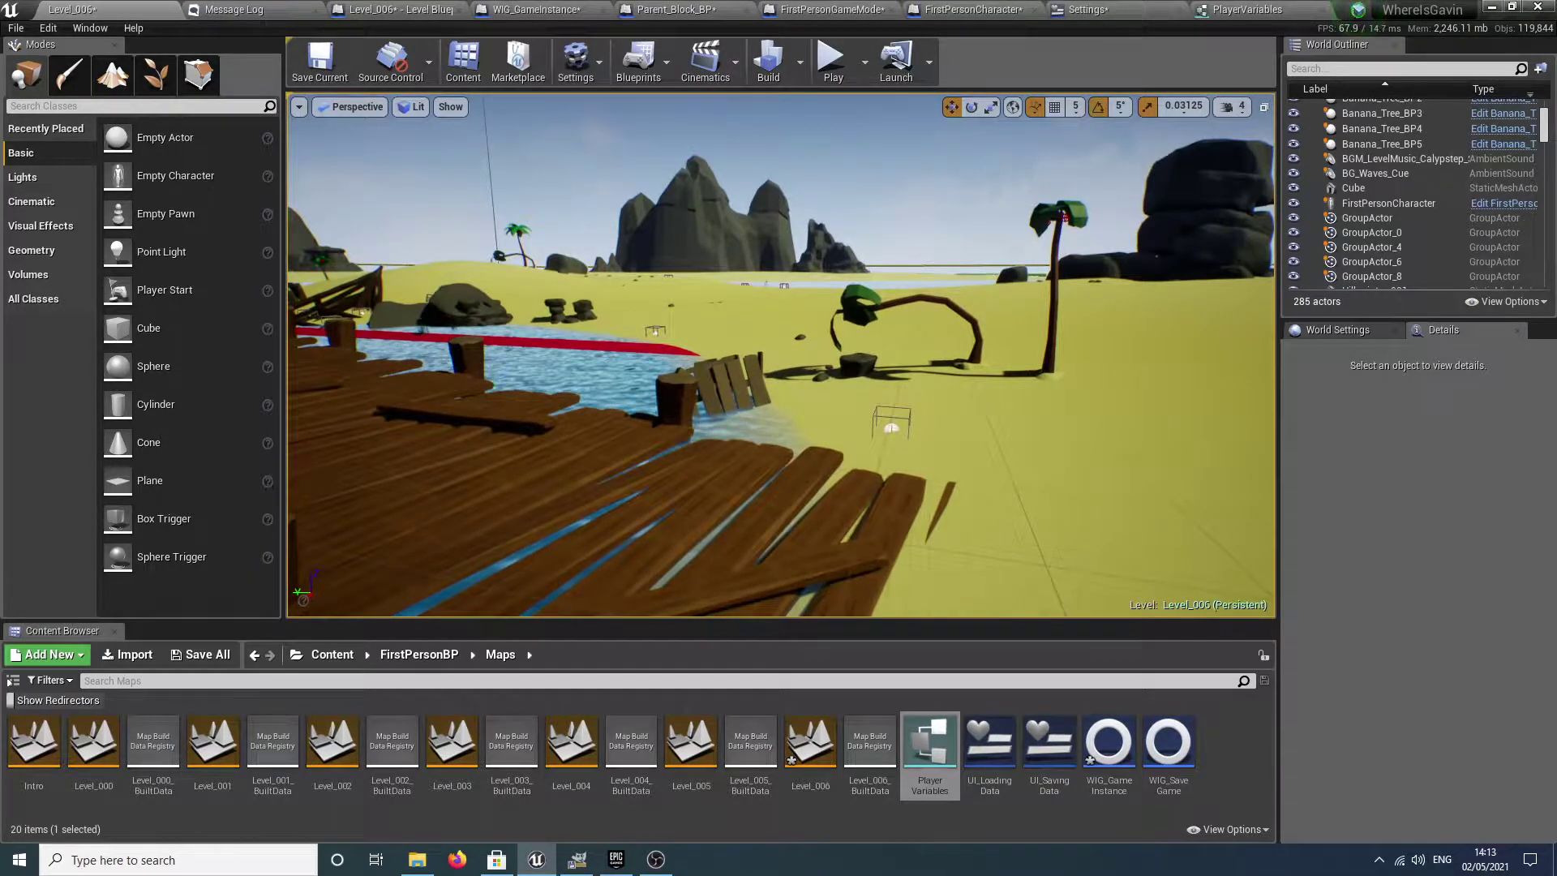
{"action": "right_click_drag", "start_coordinate": [780, 354], "coordinate": [780, 351]}
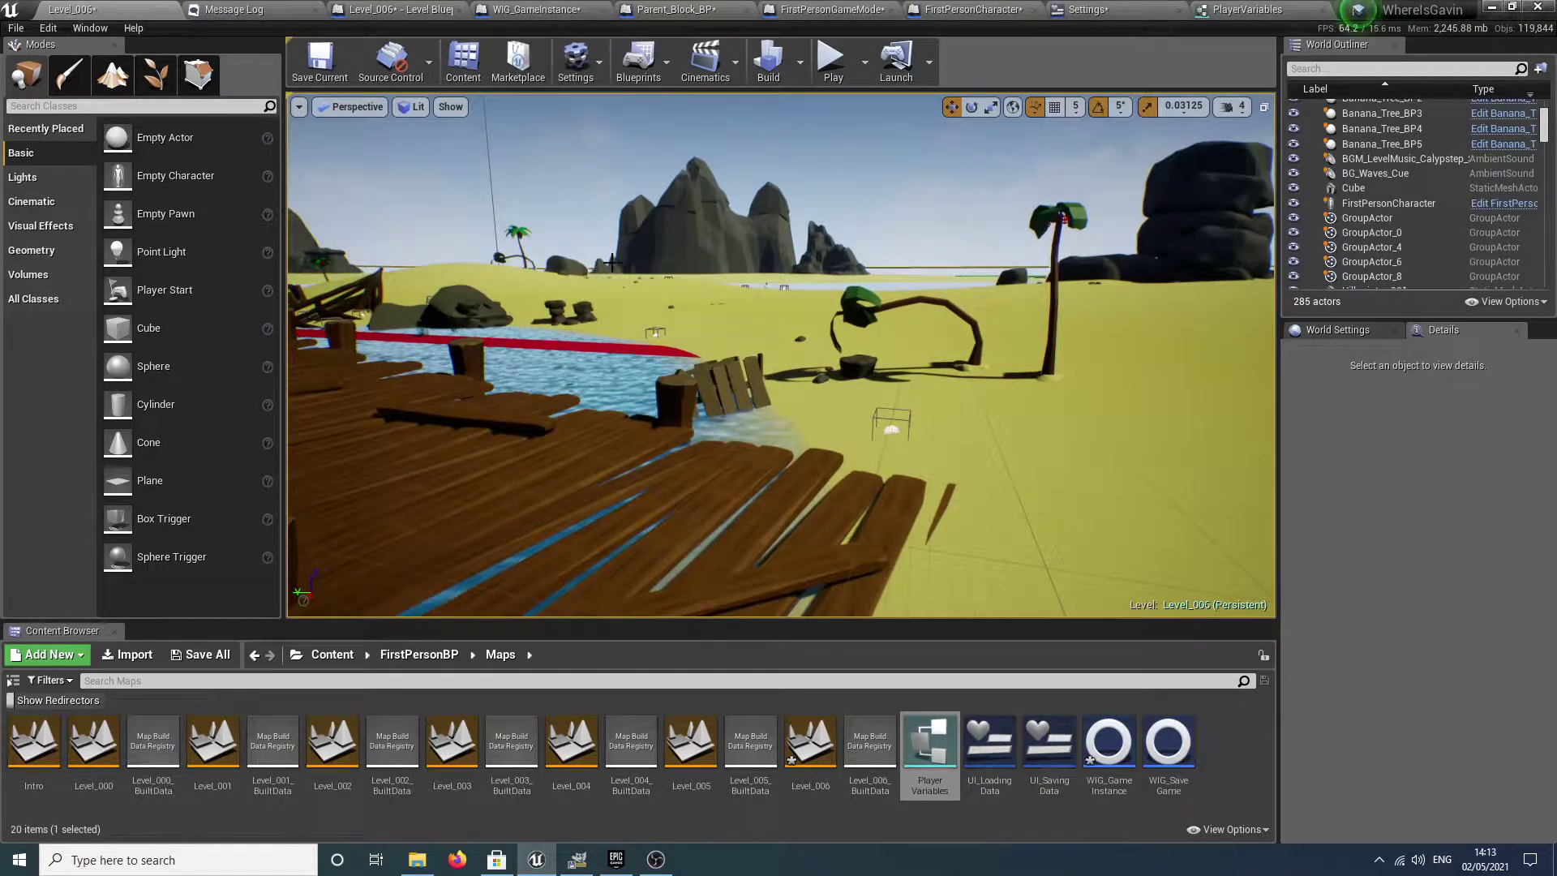
{"action": "left_click", "coordinate": [617, 861]}
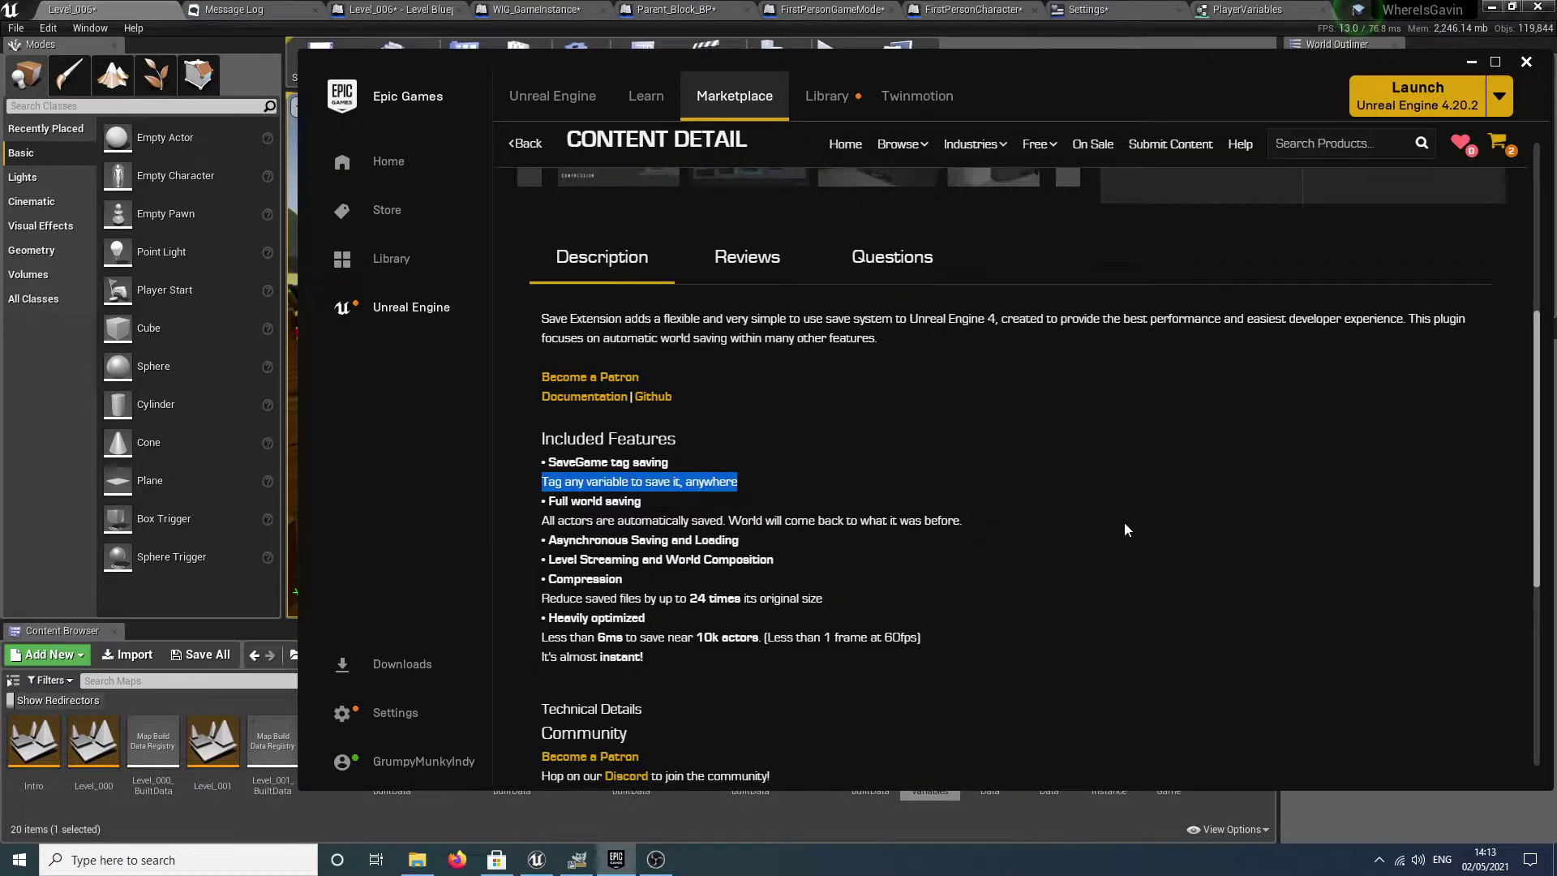
{"action": "scroll", "coordinate": [1126, 529], "scroll_direction": "up", "scroll_amount": 5}
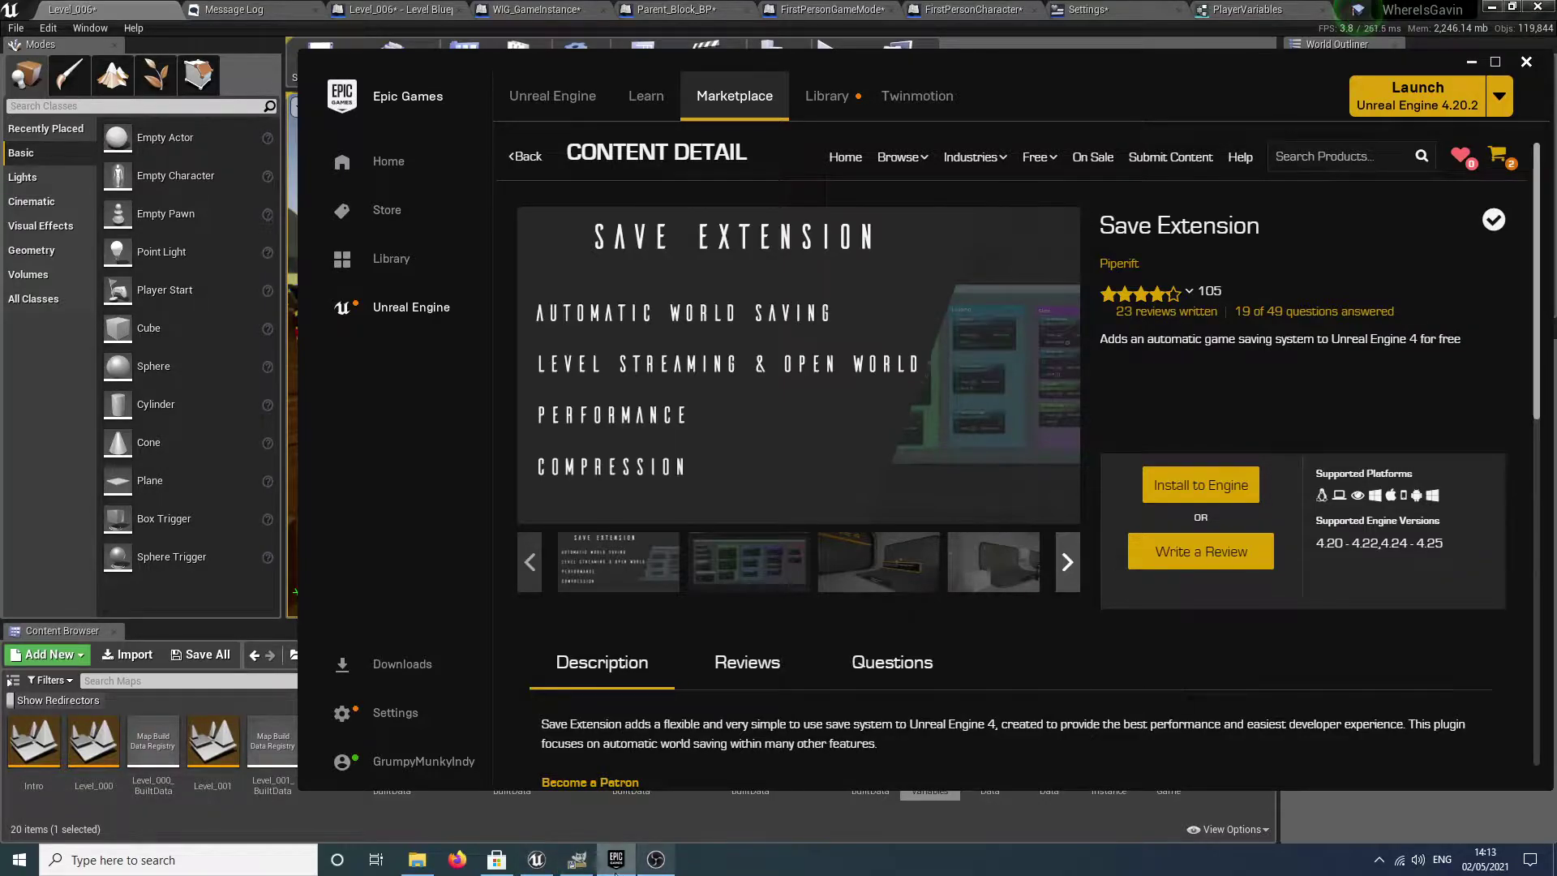
In Unreal Editor's Level_006 level blueprint, move the Get Save Manager node between the F5 and F6 events.
{"action": "left_click", "coordinate": [130, 10]}
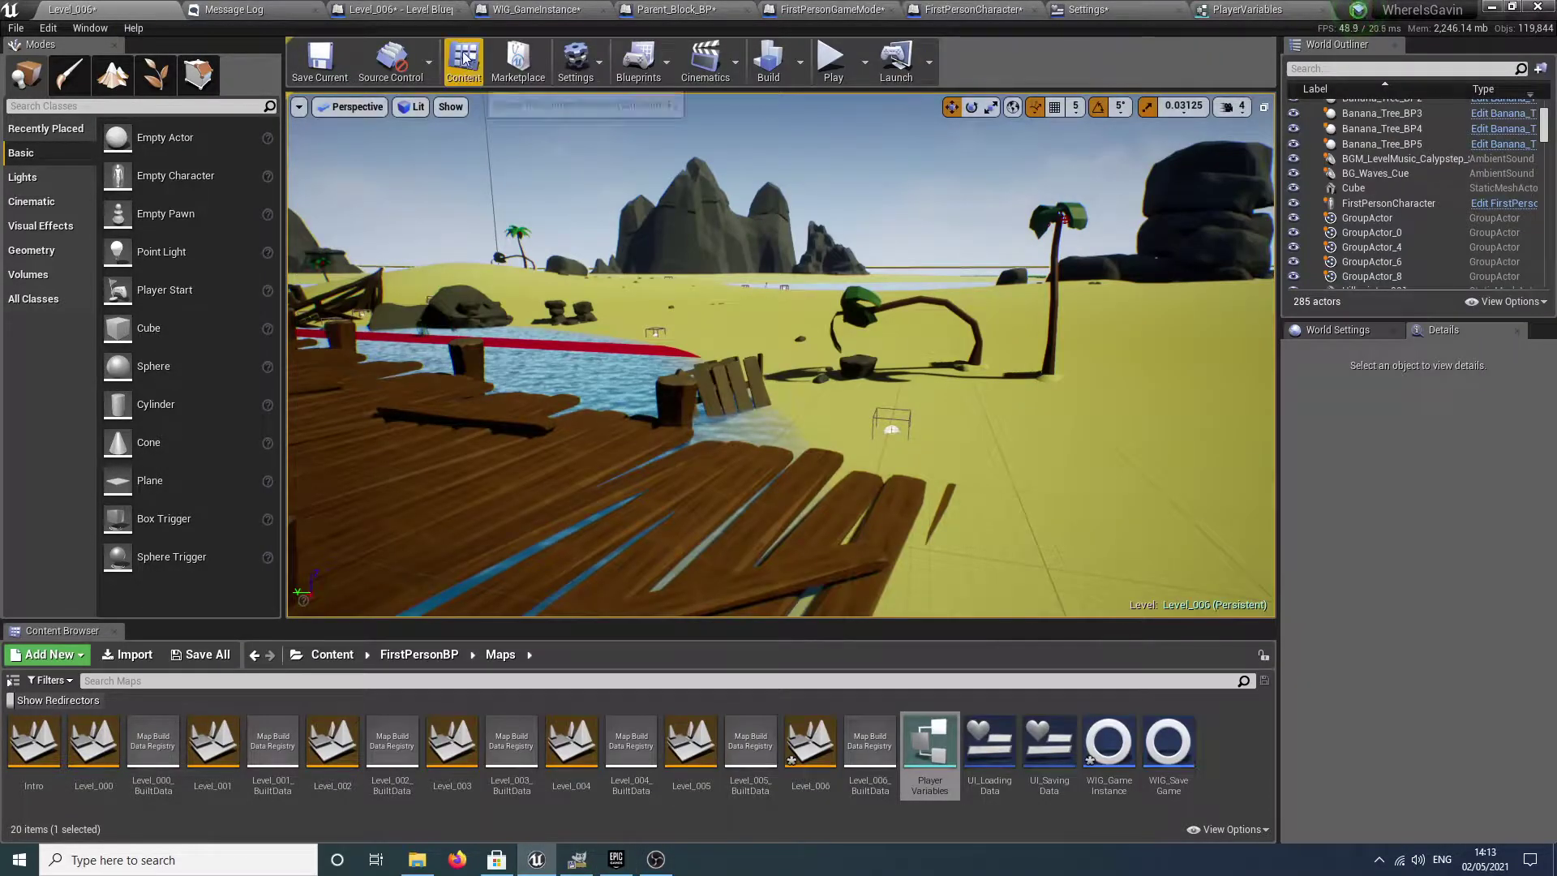
{"action": "left_click", "coordinate": [408, 11]}
{"action": "right_click_drag", "start_coordinate": [775, 367], "coordinate": [857, 381]}
{"action": "left_click_drag", "start_coordinate": [478, 511], "coordinate": [451, 315]}
{"action": "right_click_drag", "start_coordinate": [603, 340], "coordinate": [590, 383]}
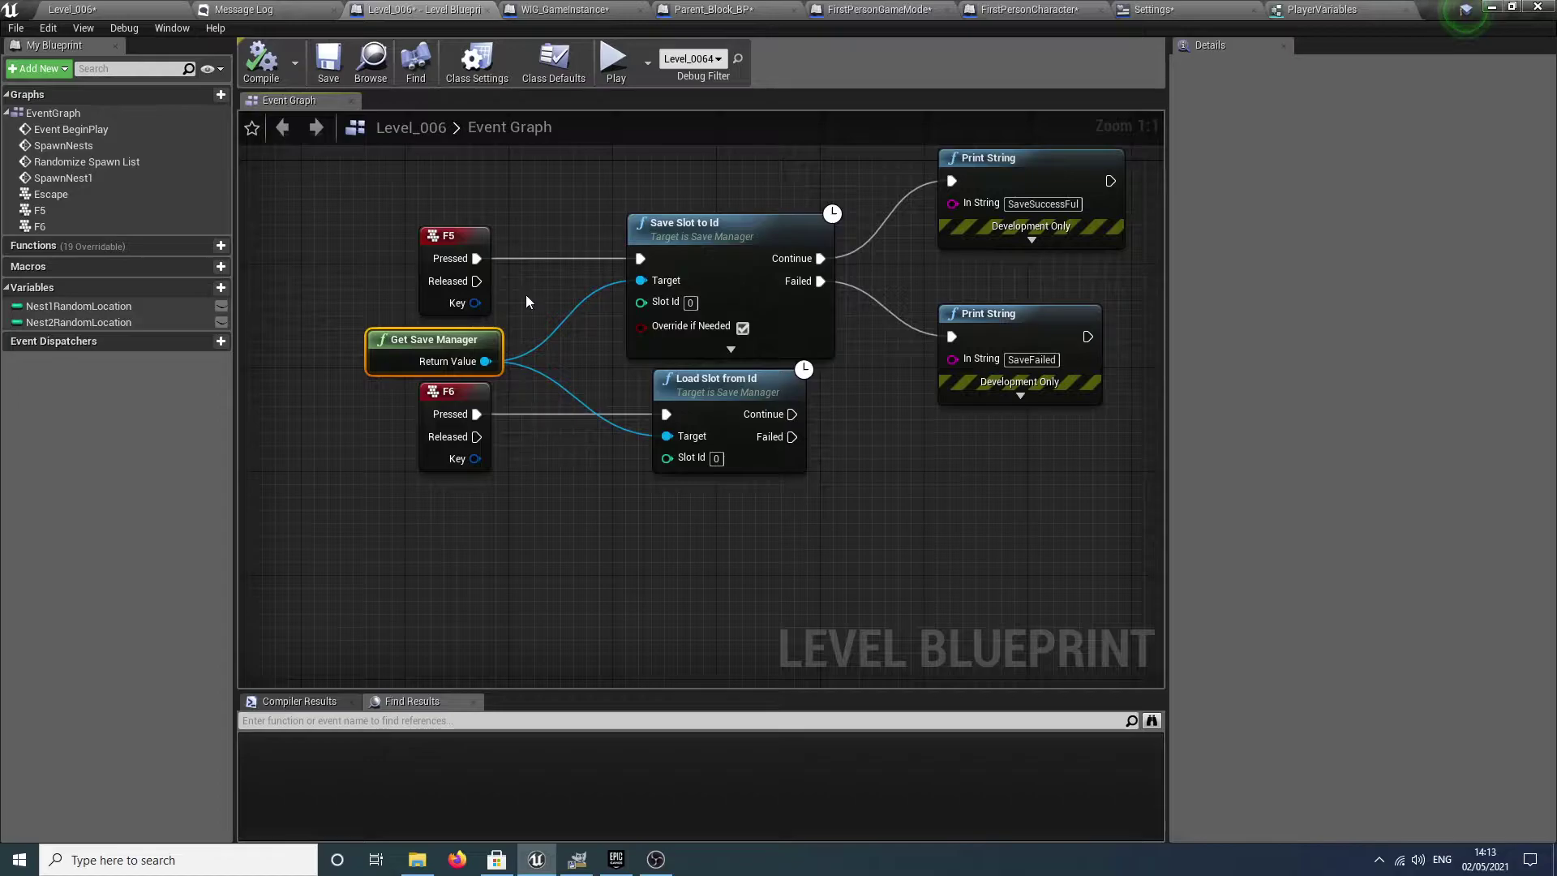
Examine the level blueprint's Save Slot to Id and Load Slot from Id nodes and their connections.
{"action": "left_click", "coordinate": [142, 8]}
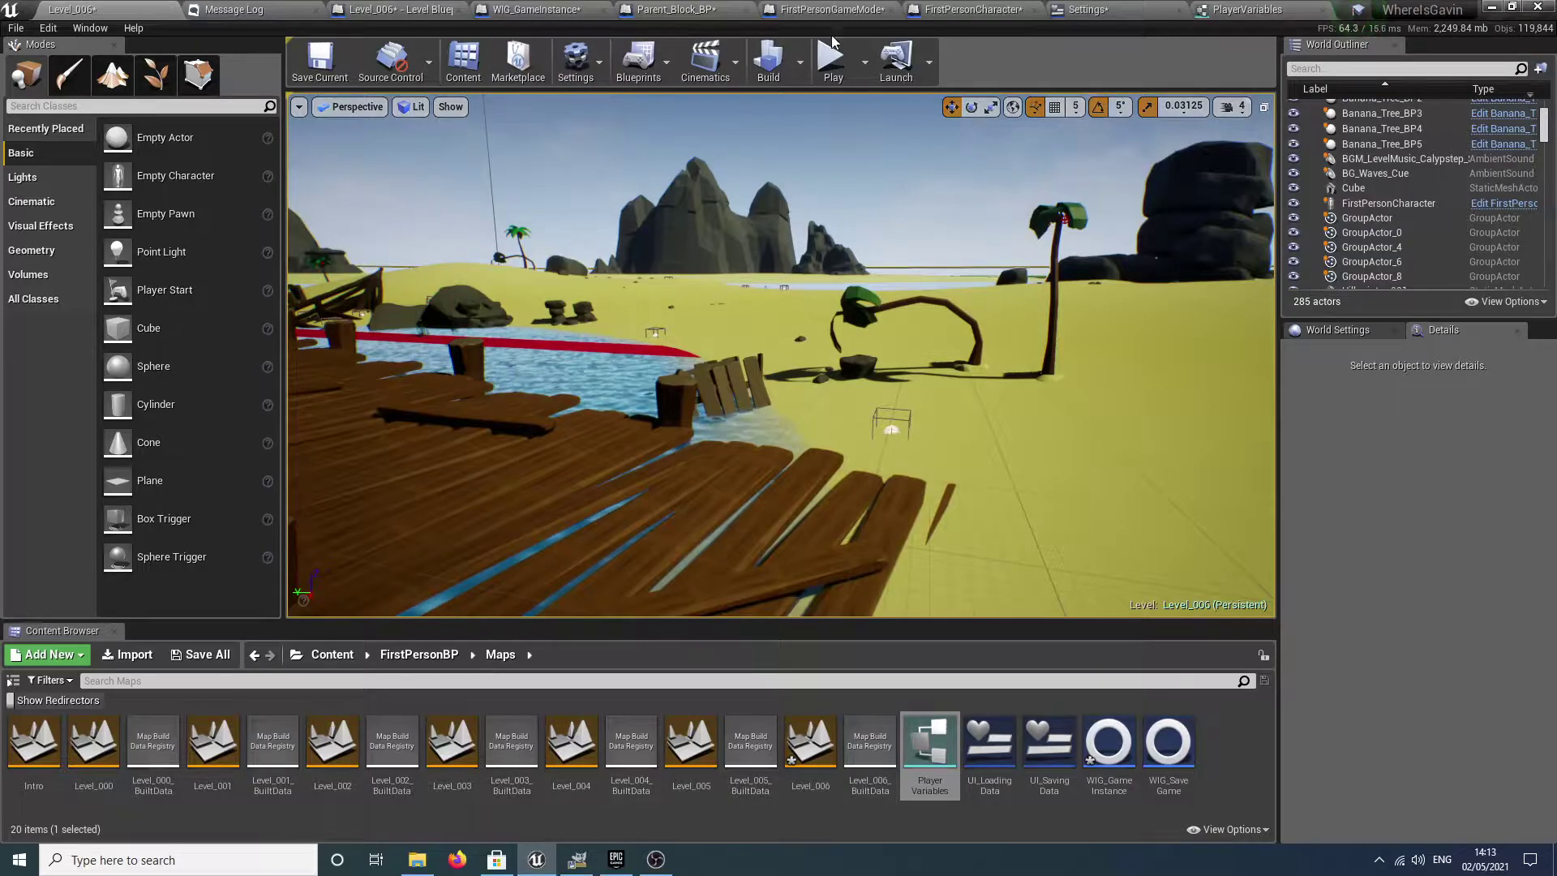
{"action": "left_click", "coordinate": [373, 11]}
{"action": "scroll", "coordinate": [640, 387], "scroll_direction": "up", "scroll_amount": 2}
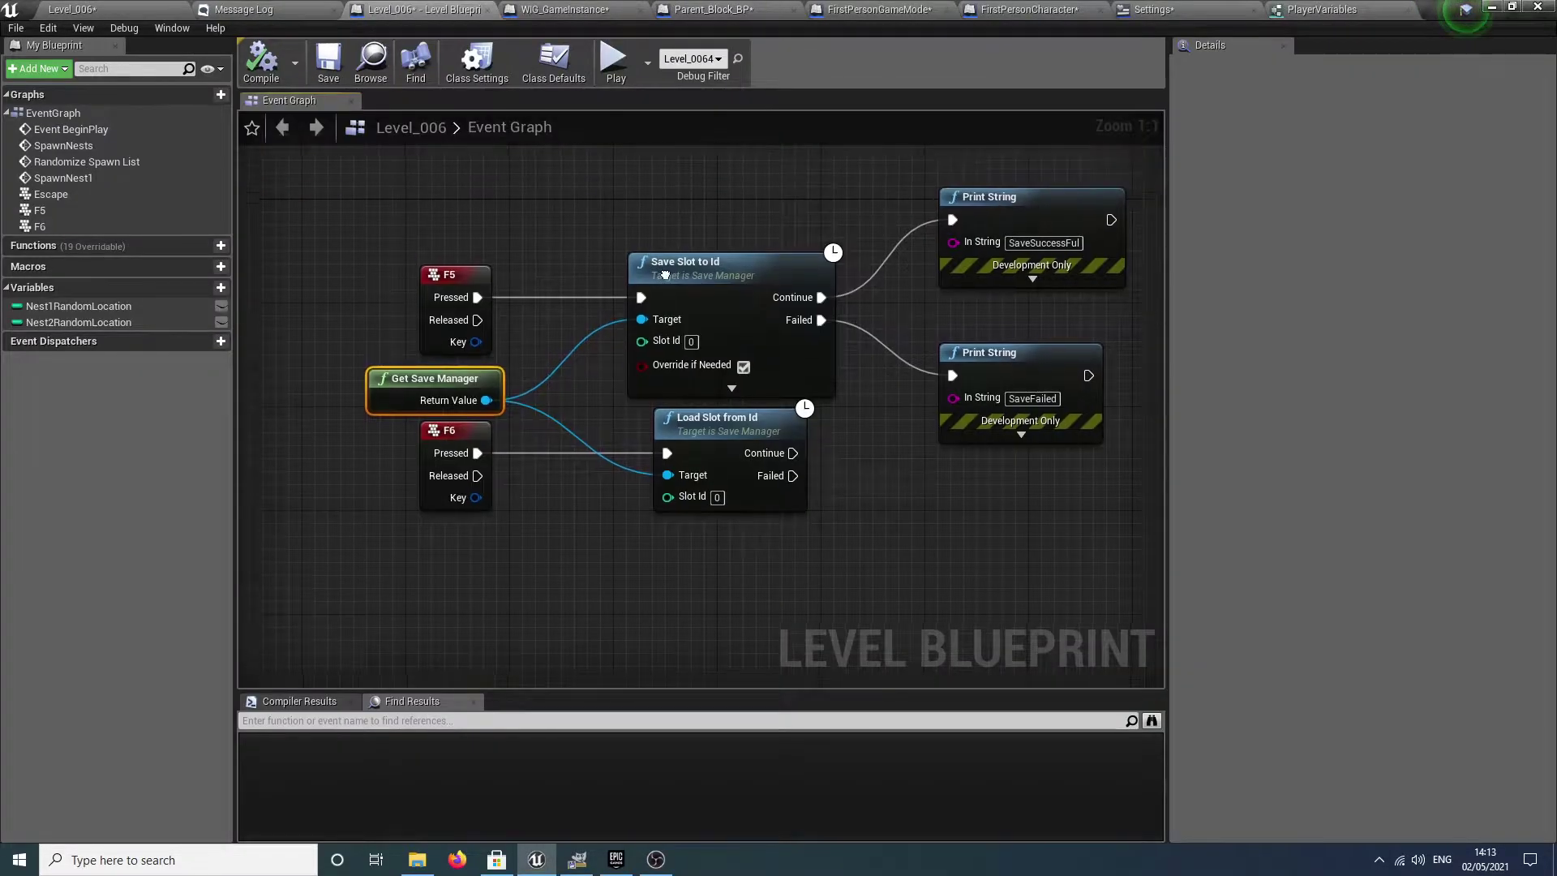
{"action": "right_click_drag", "start_coordinate": [640, 387], "coordinate": [625, 404]}
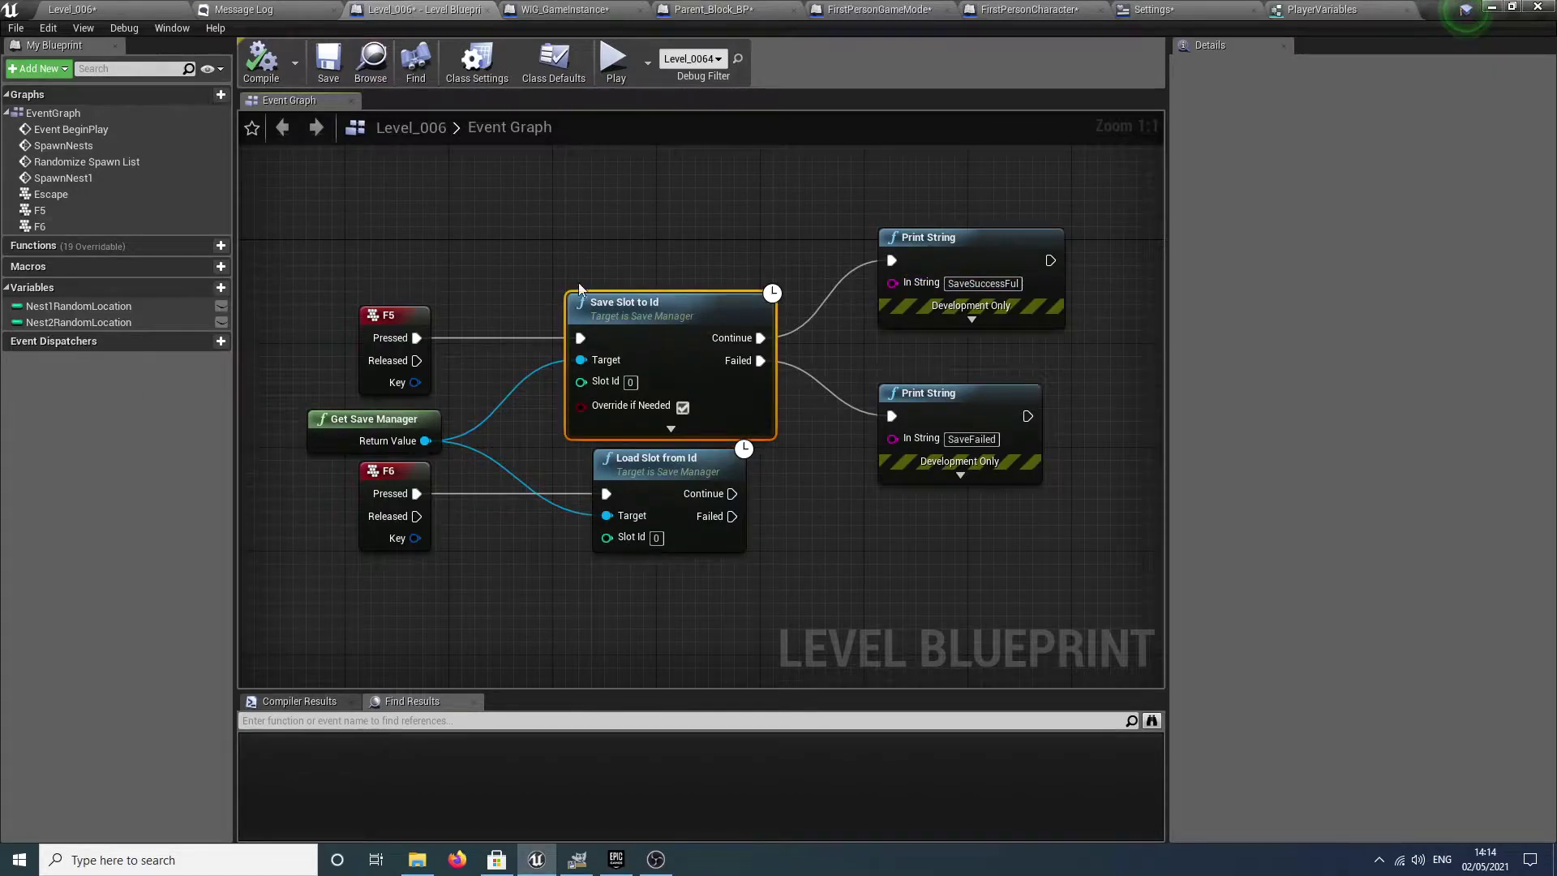
Open the FirstPersonGameMode blueprint and inspect the SaveGame setting of the BlockCount_SolarPanel variable.
{"action": "left_click", "coordinate": [867, 11]}
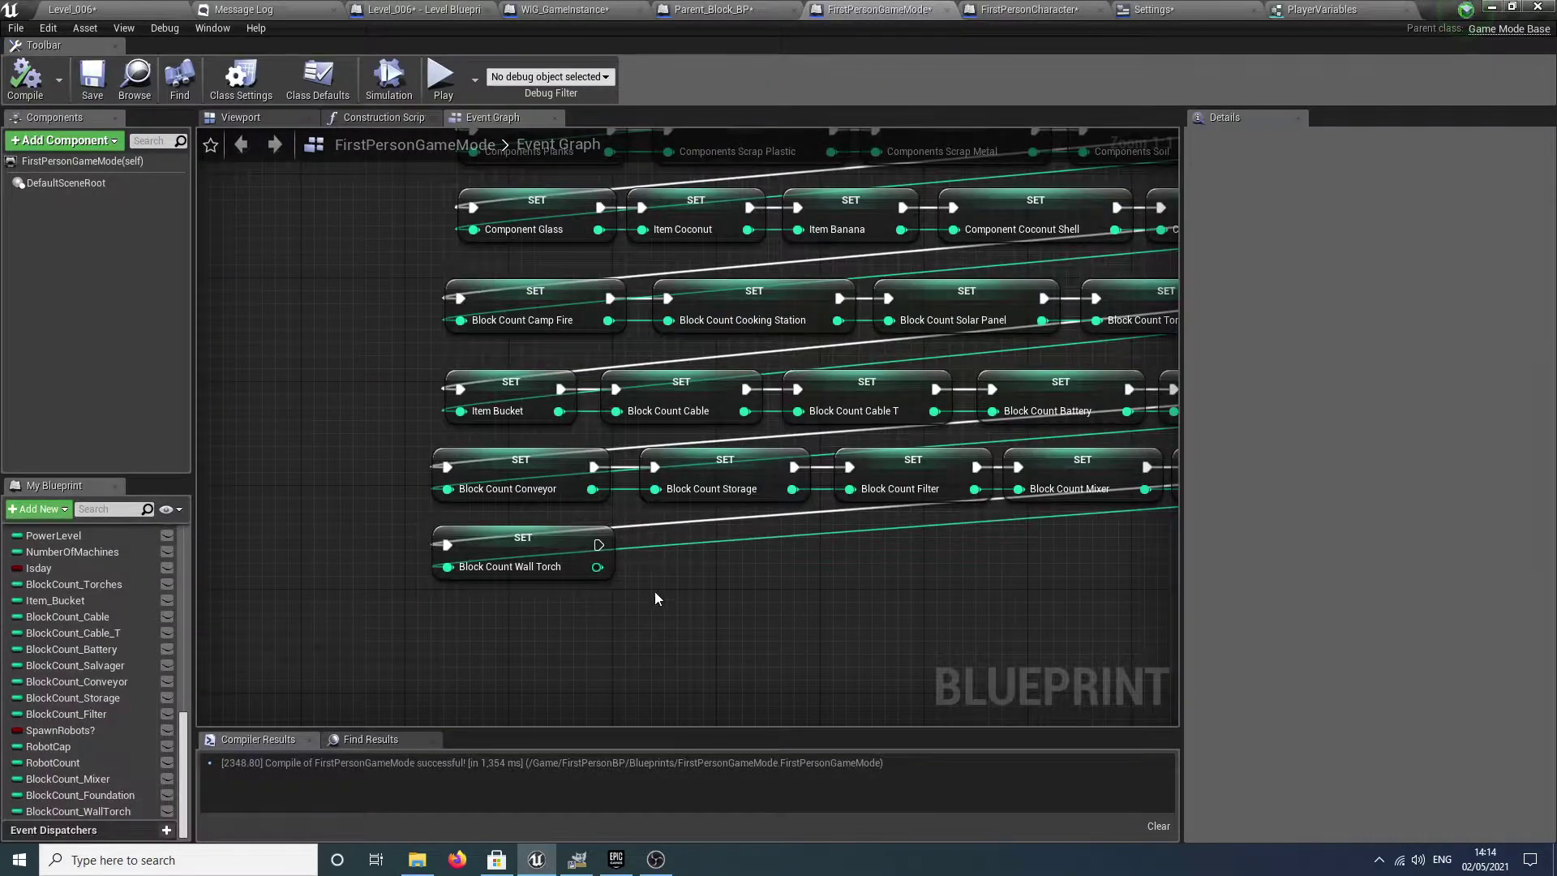
{"action": "scroll", "coordinate": [559, 566], "scroll_direction": "down", "scroll_amount": 5}
{"action": "right_click_drag", "start_coordinate": [587, 531], "coordinate": [1020, 260]}
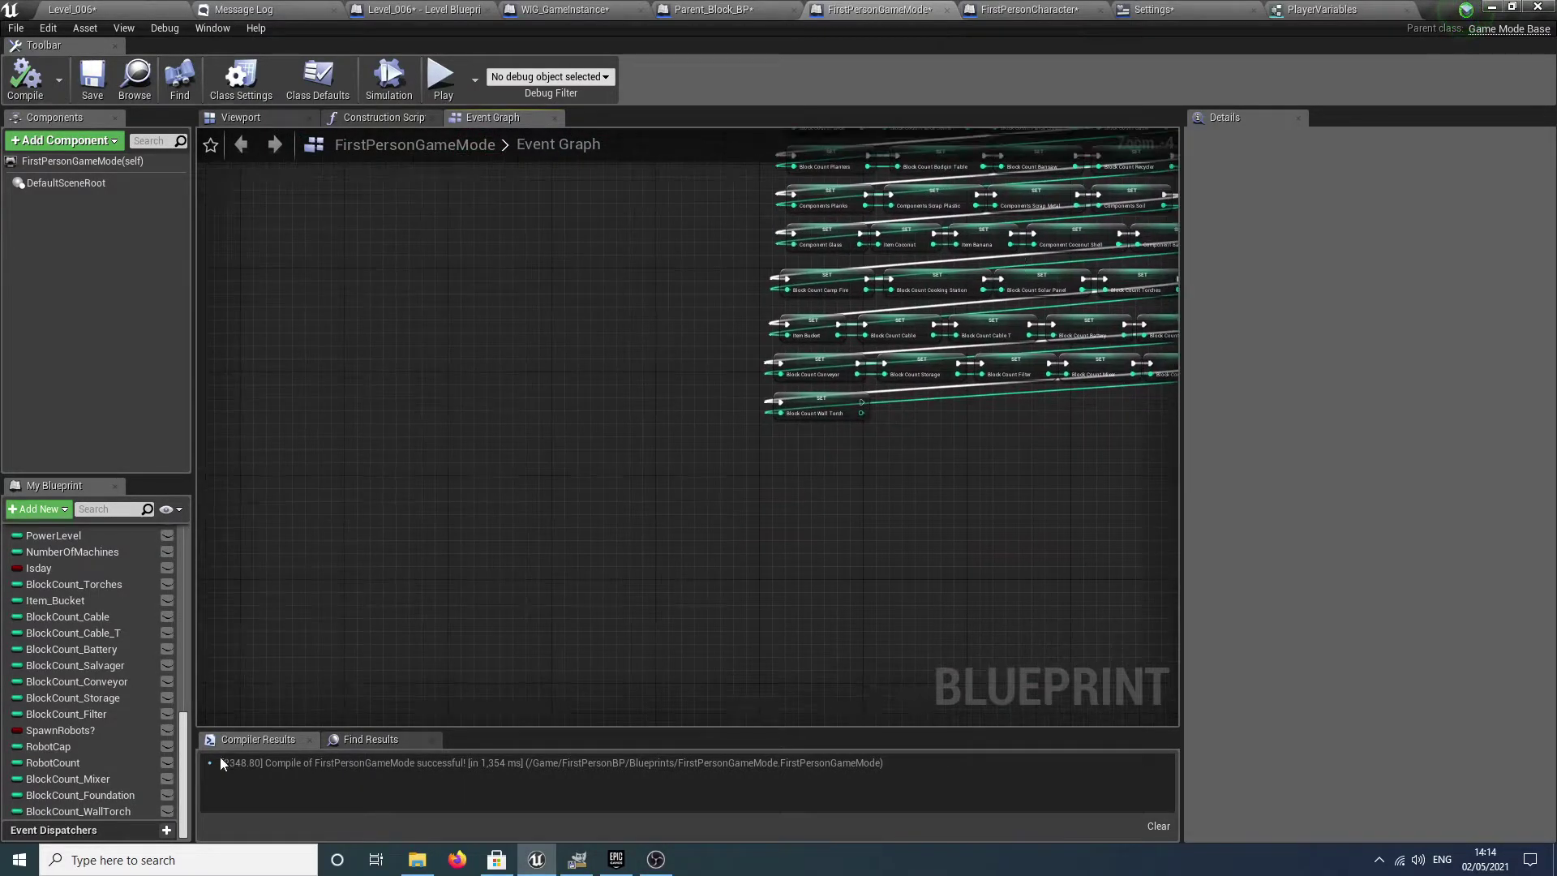
{"action": "scroll", "coordinate": [162, 656], "scroll_direction": "up", "scroll_amount": 1}
{"action": "scroll", "coordinate": [162, 650], "scroll_direction": "up", "scroll_amount": 4}
{"action": "left_click", "coordinate": [71, 698]}
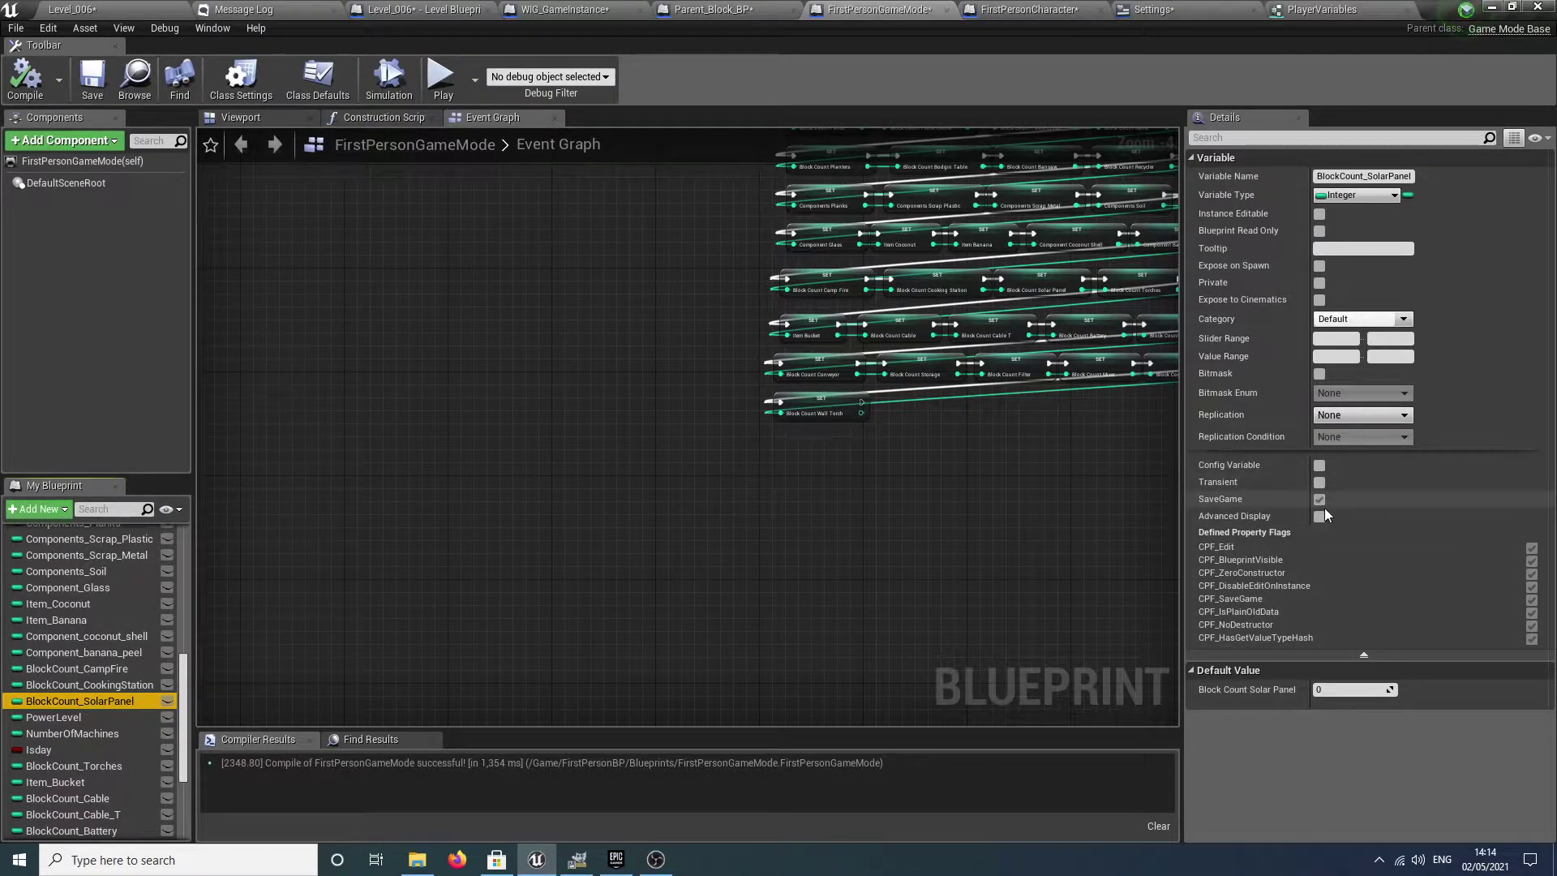
Return to Level_006, play it in the viewport and end the play session.
{"action": "left_click", "coordinate": [89, 13]}
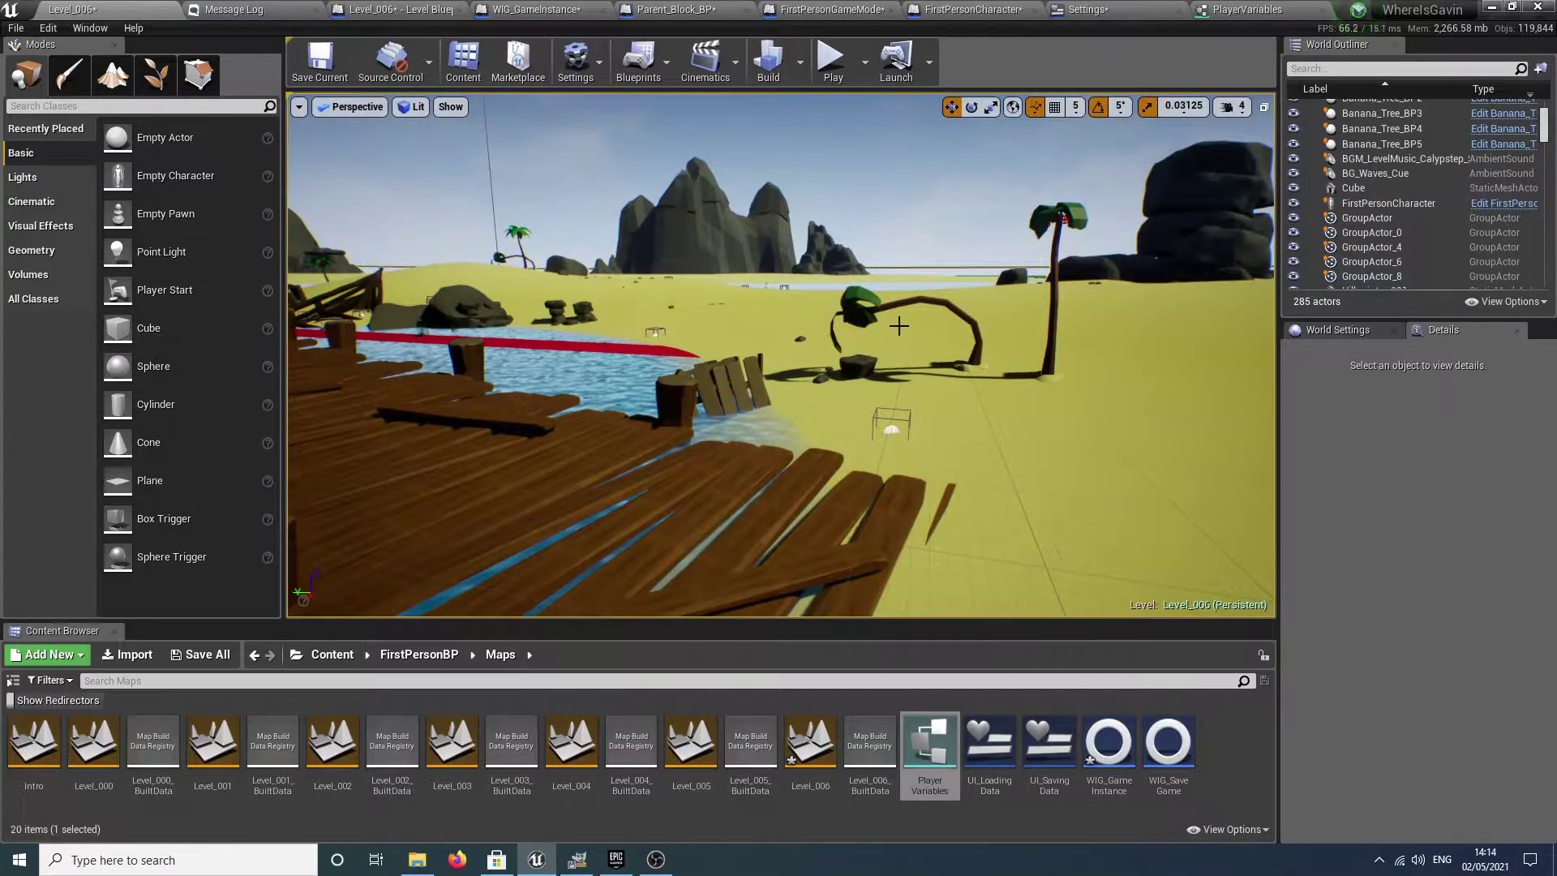
{"action": "left_click", "coordinate": [833, 61]}
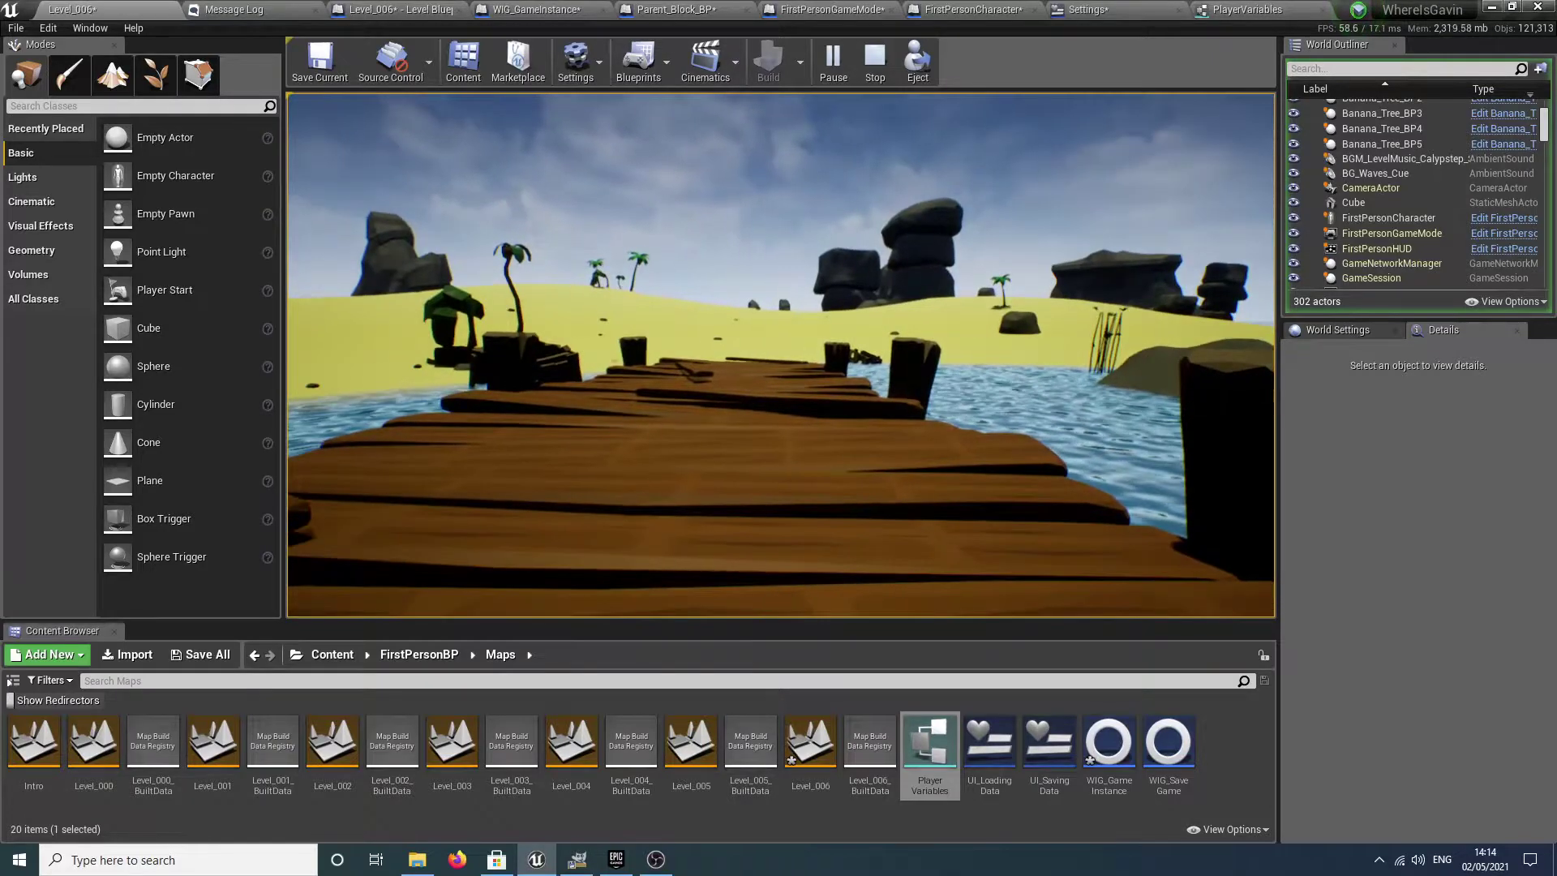
{"action": "key", "text": "Escape"}
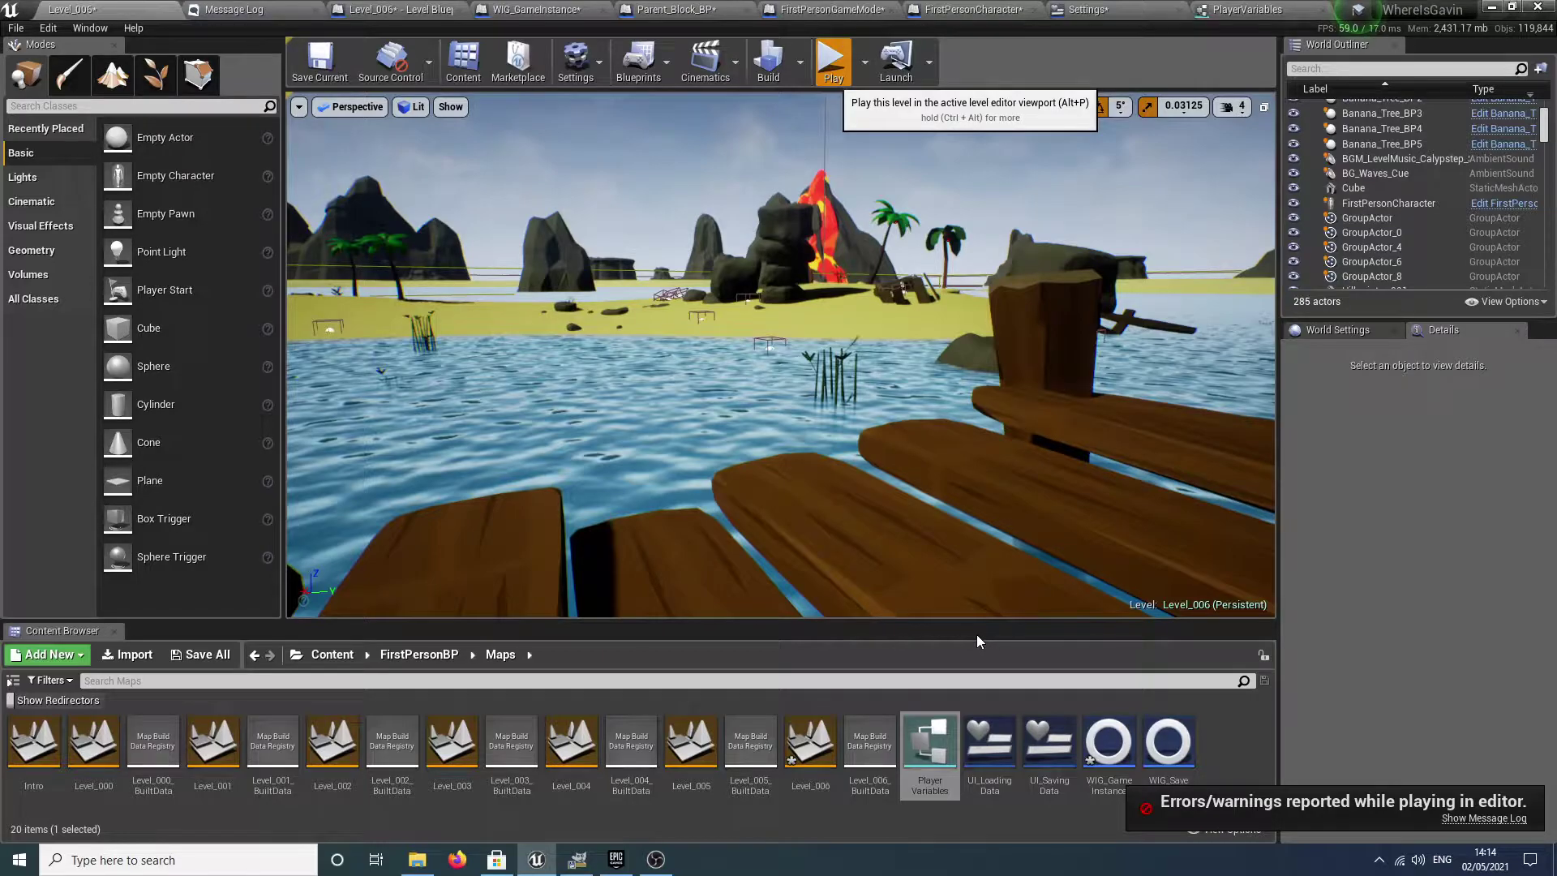
Replay the level, check the block counts in the Build Menu, save the game to the slot and end the session.
{"action": "key", "text": "alt+p"}
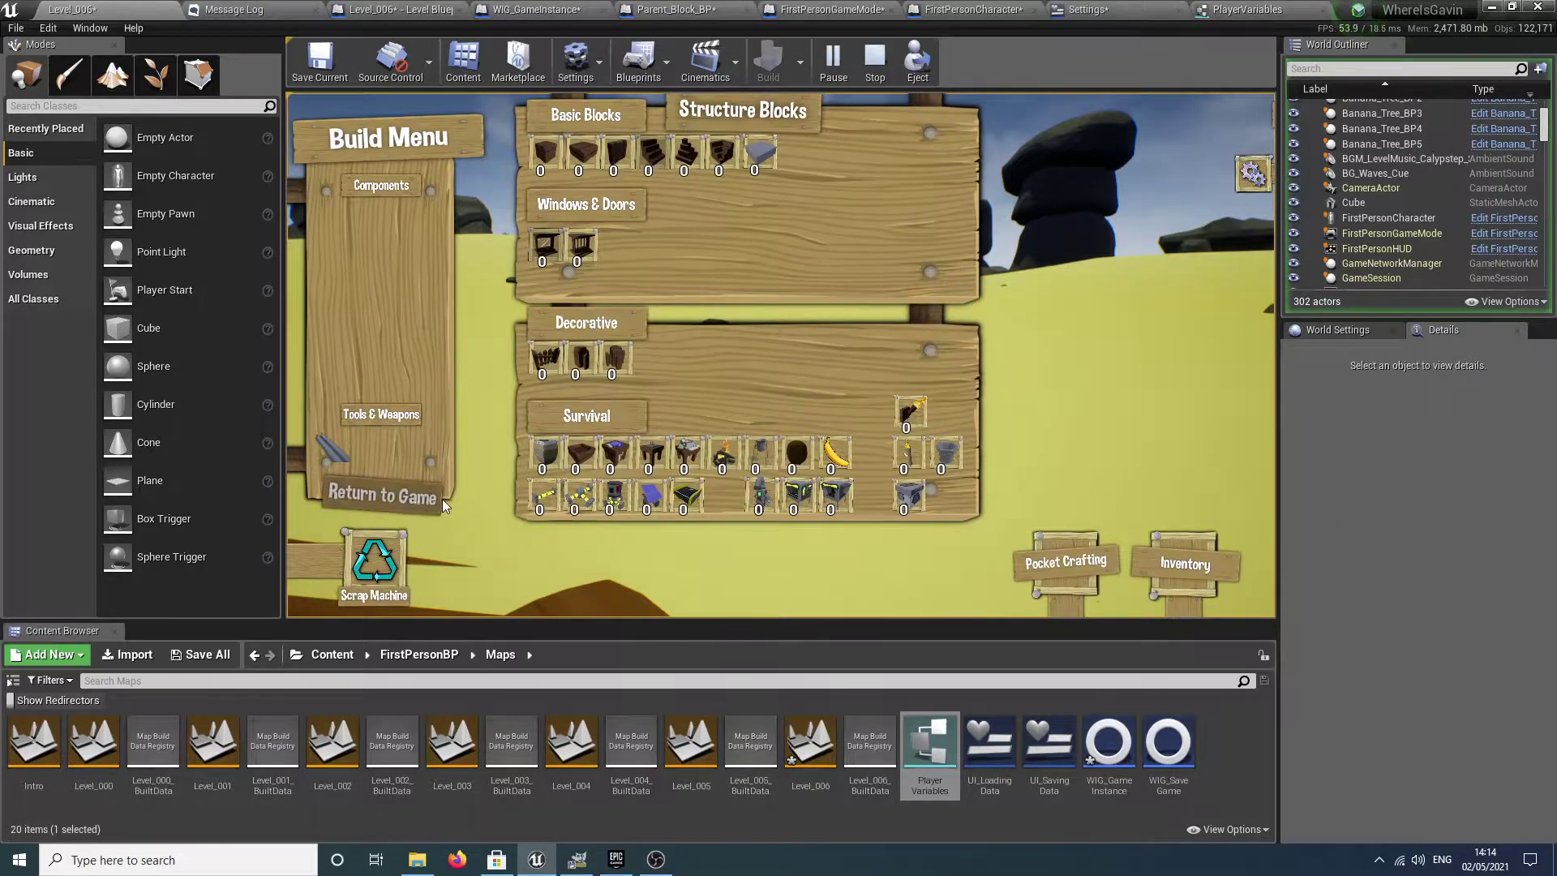
{"action": "left_click", "coordinate": [440, 497]}
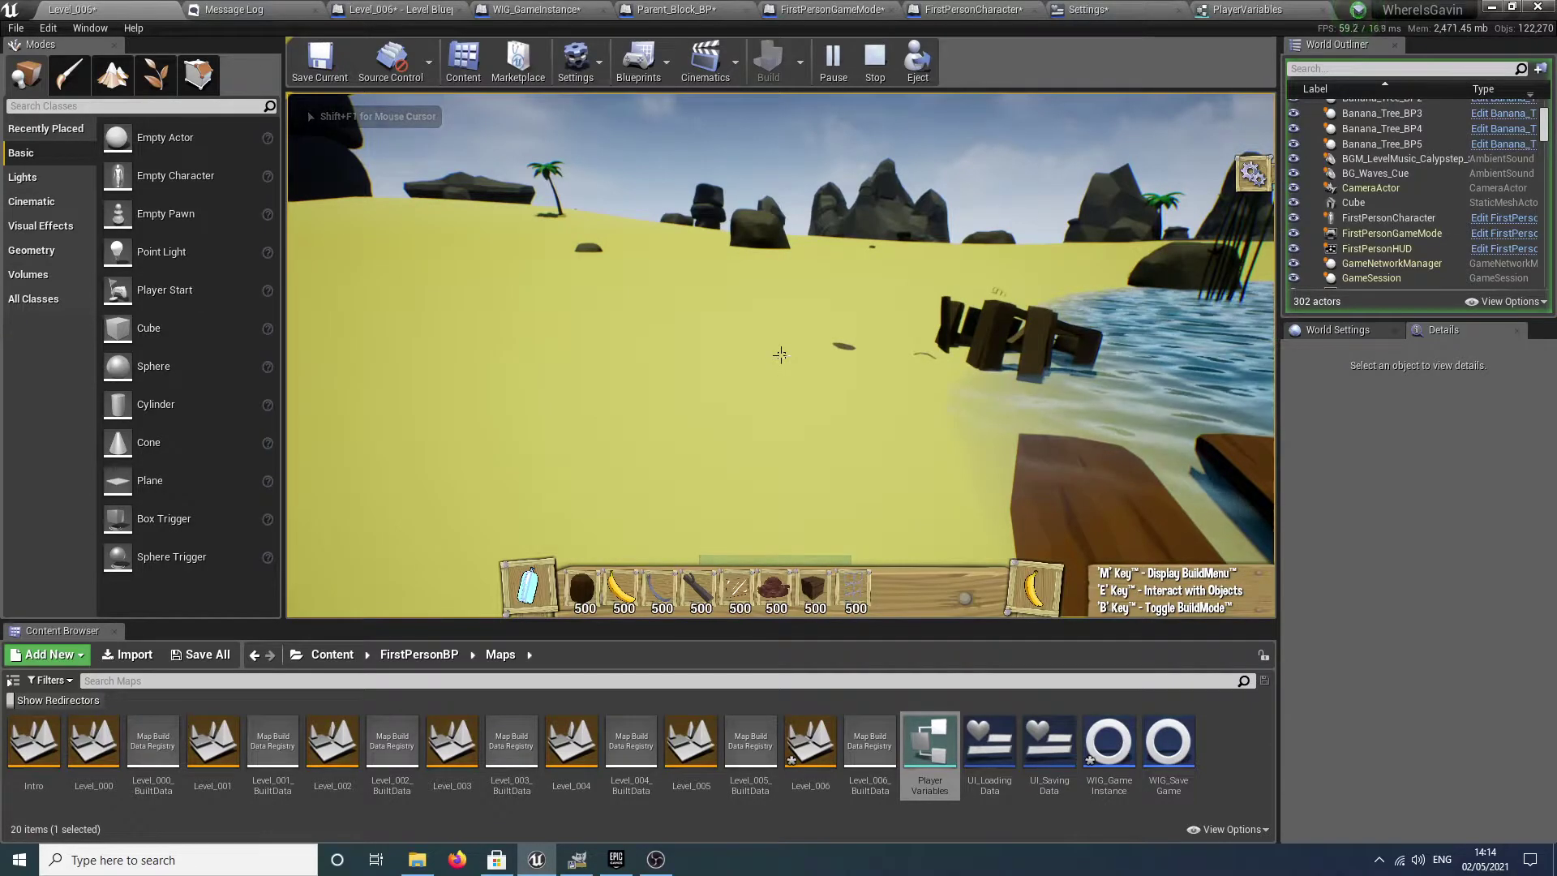
{"action": "key", "text": "m"}
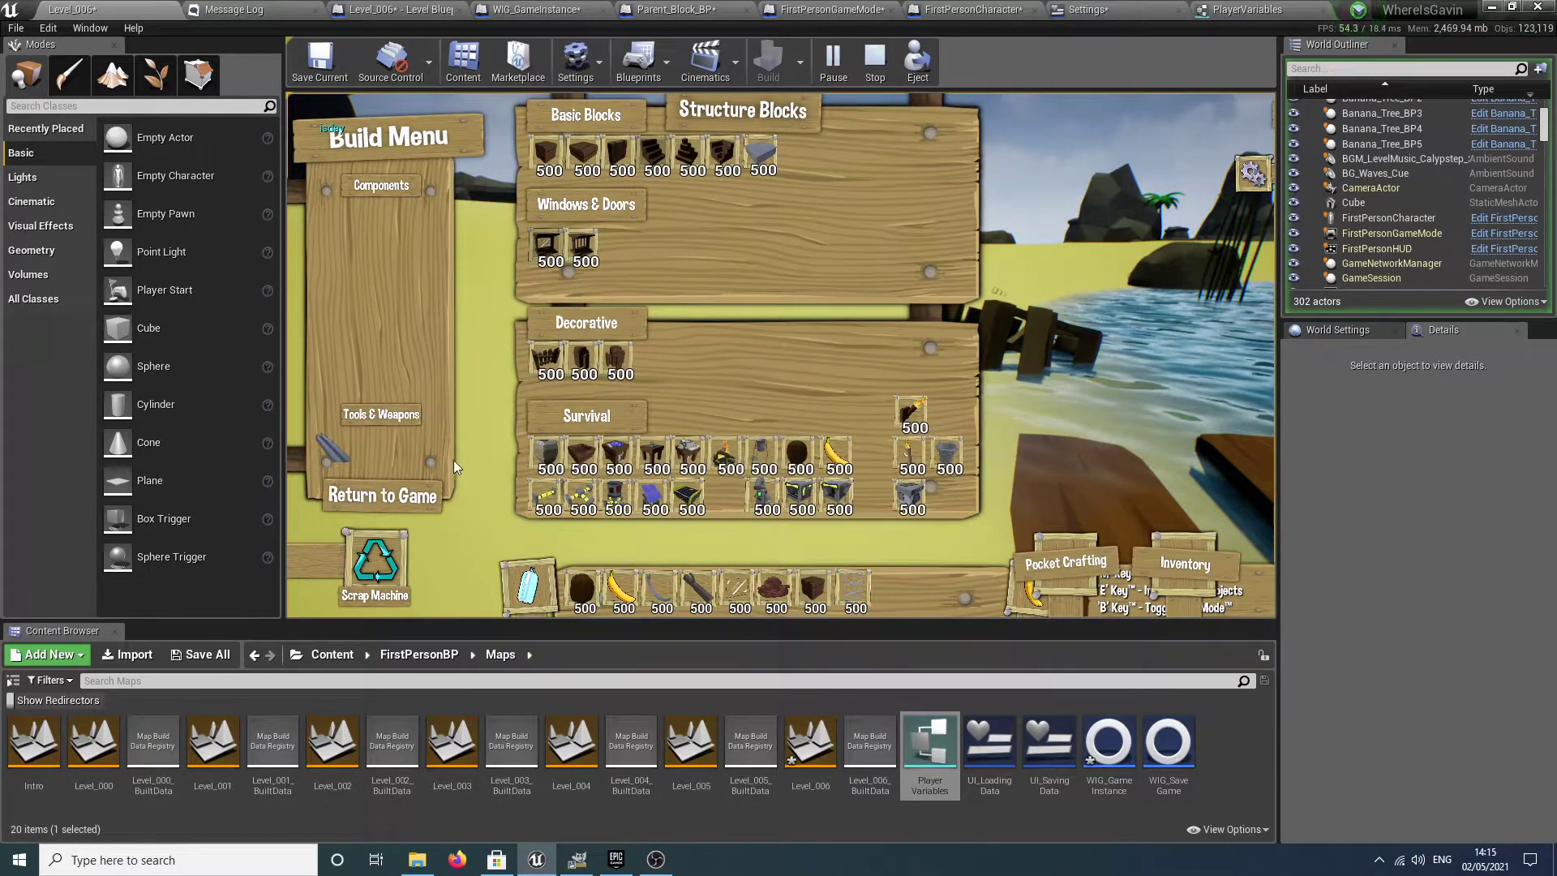
{"action": "left_click", "coordinate": [436, 496]}
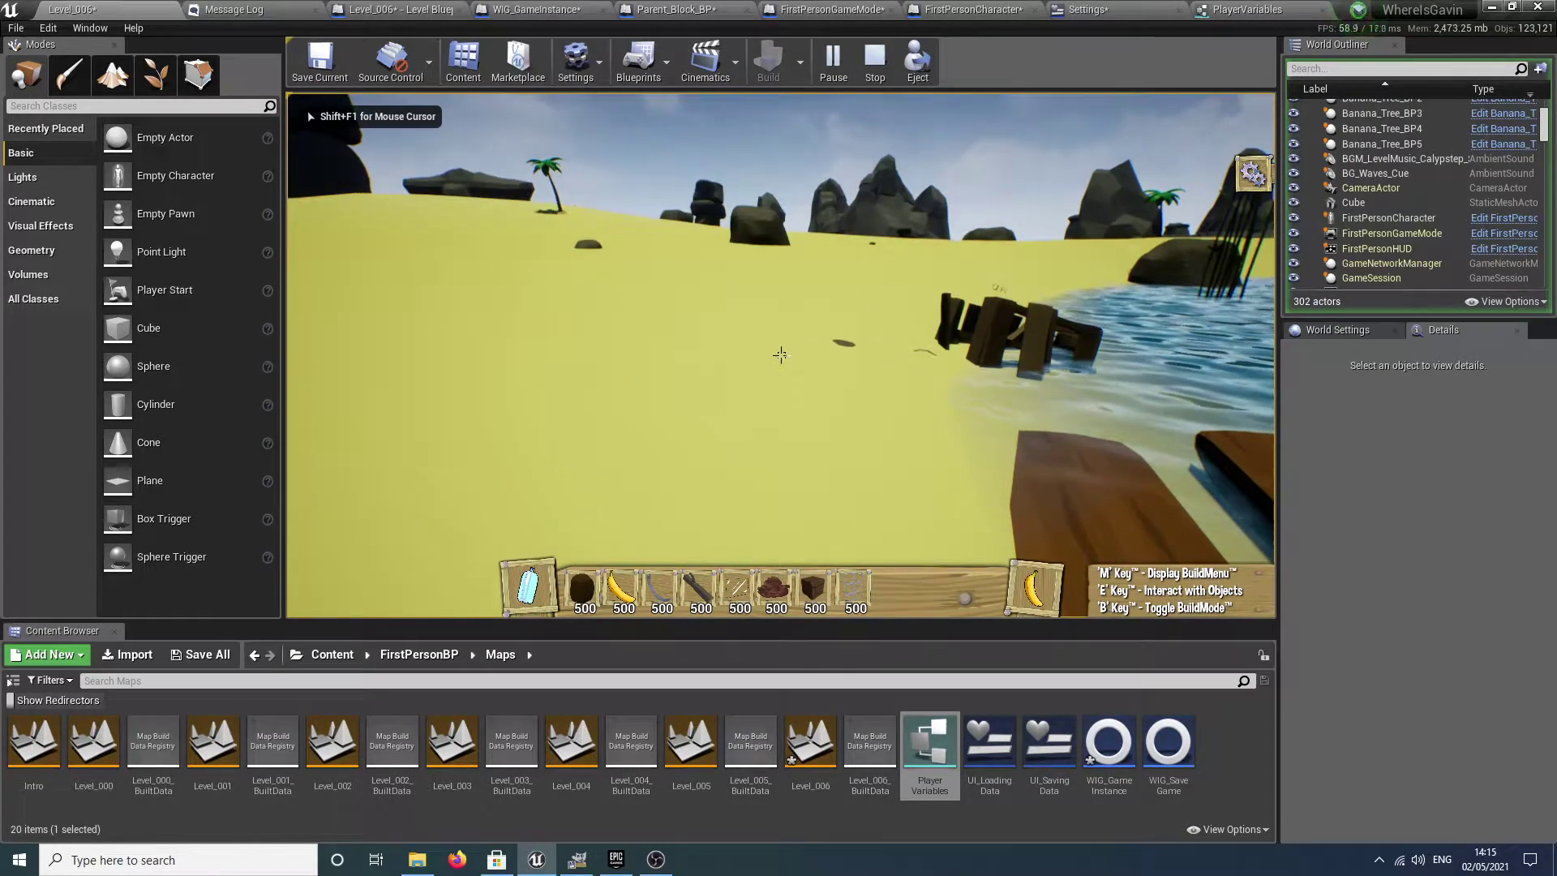
{"action": "key", "text": "F5"}
{"action": "key", "text": "F3"}
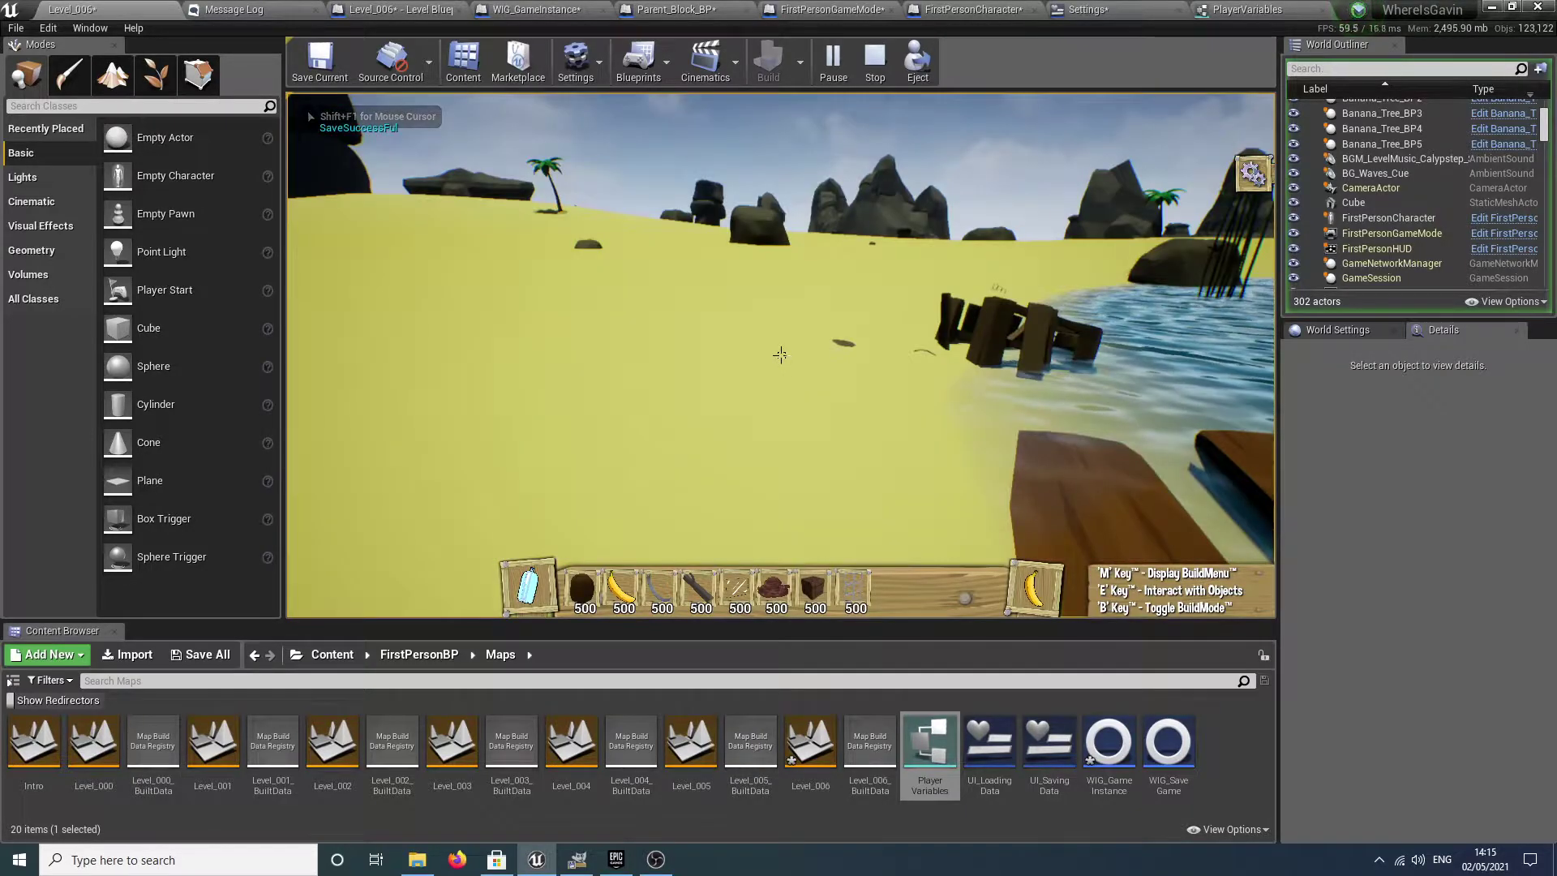
{"action": "key", "text": "Escape"}
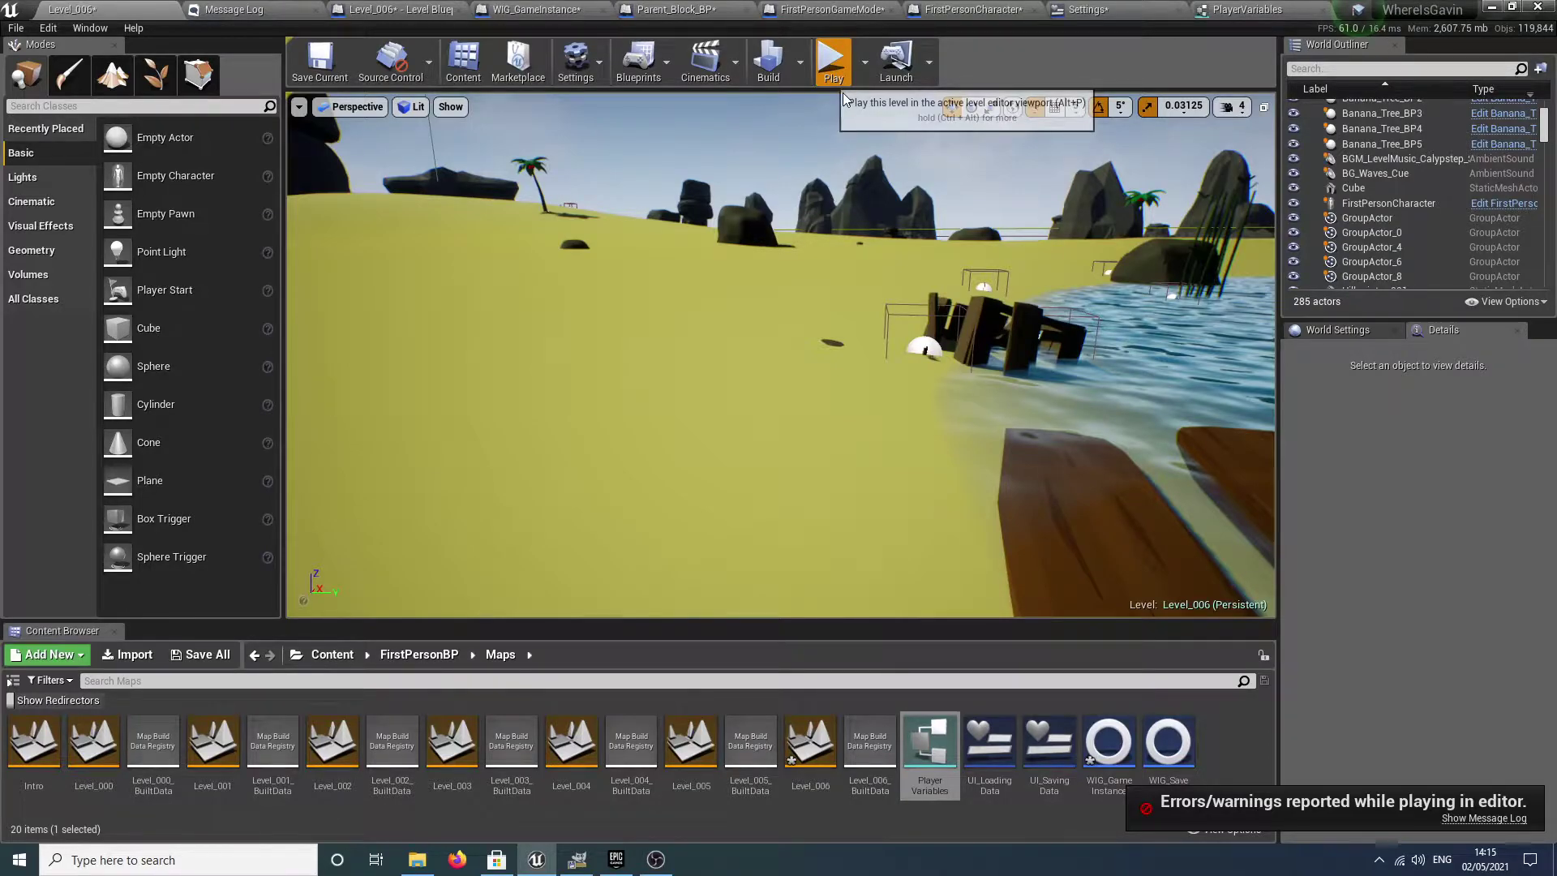
Play the level again to test whether the saved block counts and player position persist, and end the session.
{"action": "left_click", "coordinate": [834, 65]}
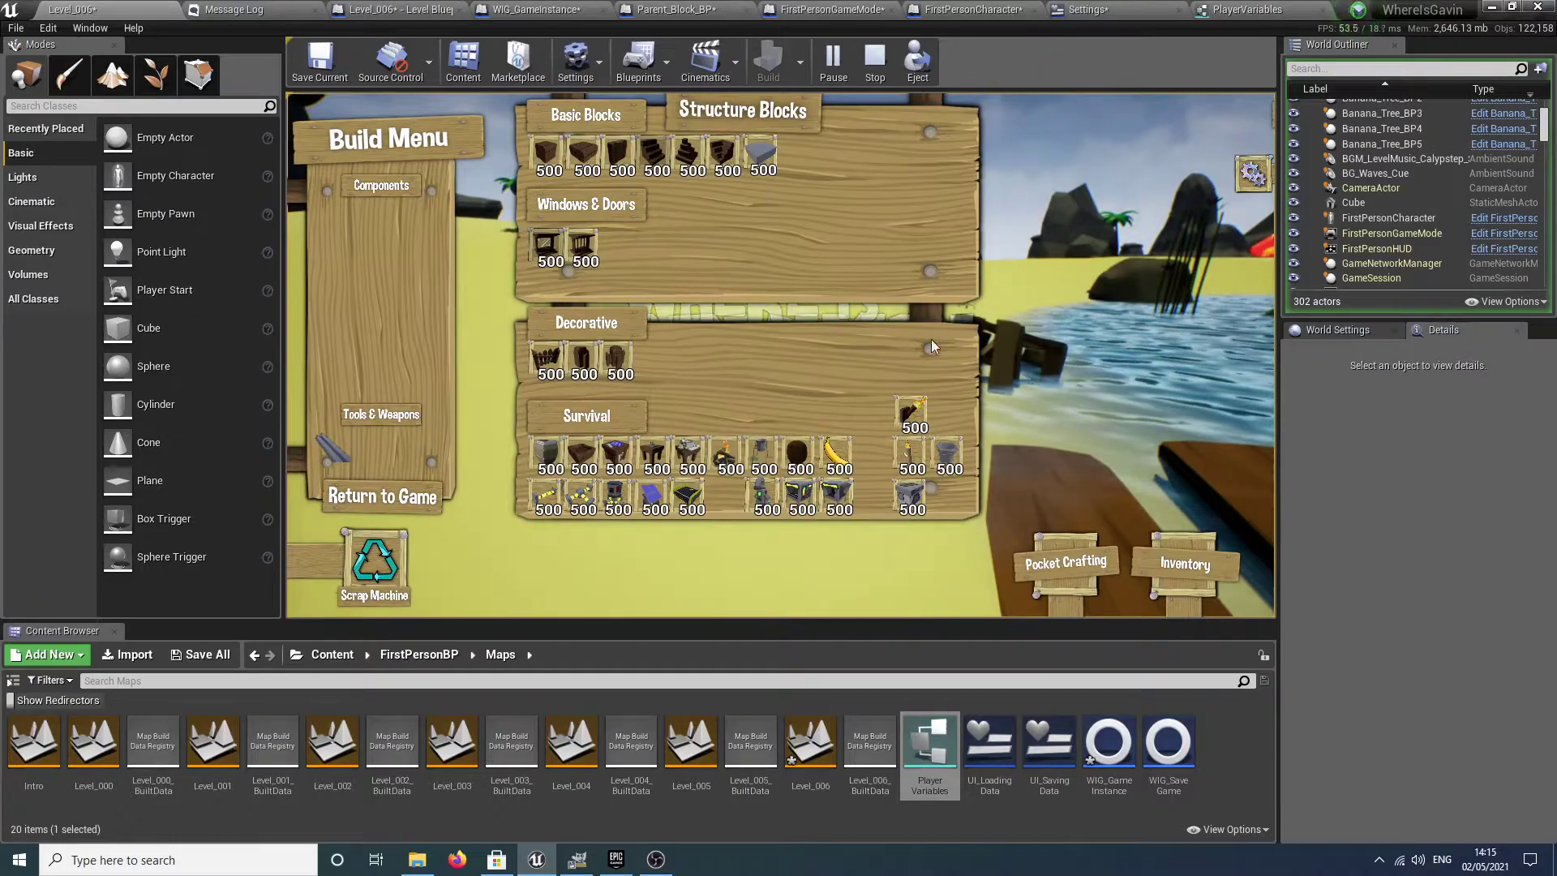
{"action": "left_click", "coordinate": [421, 508]}
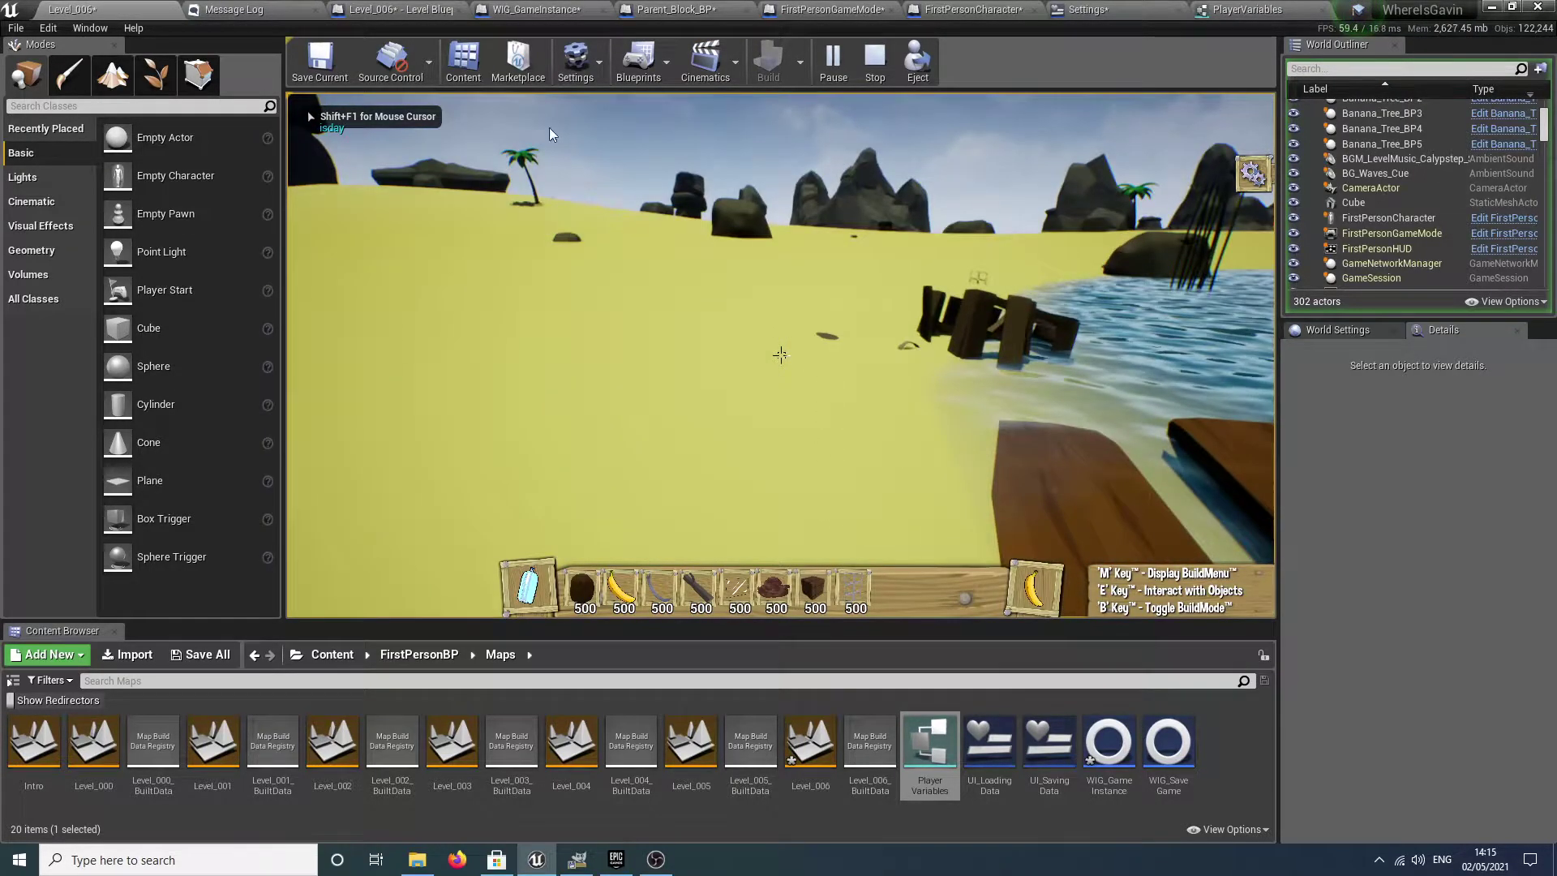
{"action": "key", "text": "Escape"}
Compare the unconnected game mode variables in WIG_GameInstance's Load the Game function with BlockCount_SolarPanel's SaveGame setting in FirstPersonGameMode.
{"action": "scroll", "coordinate": [758, 235], "scroll_direction": "down", "scroll_amount": 2}
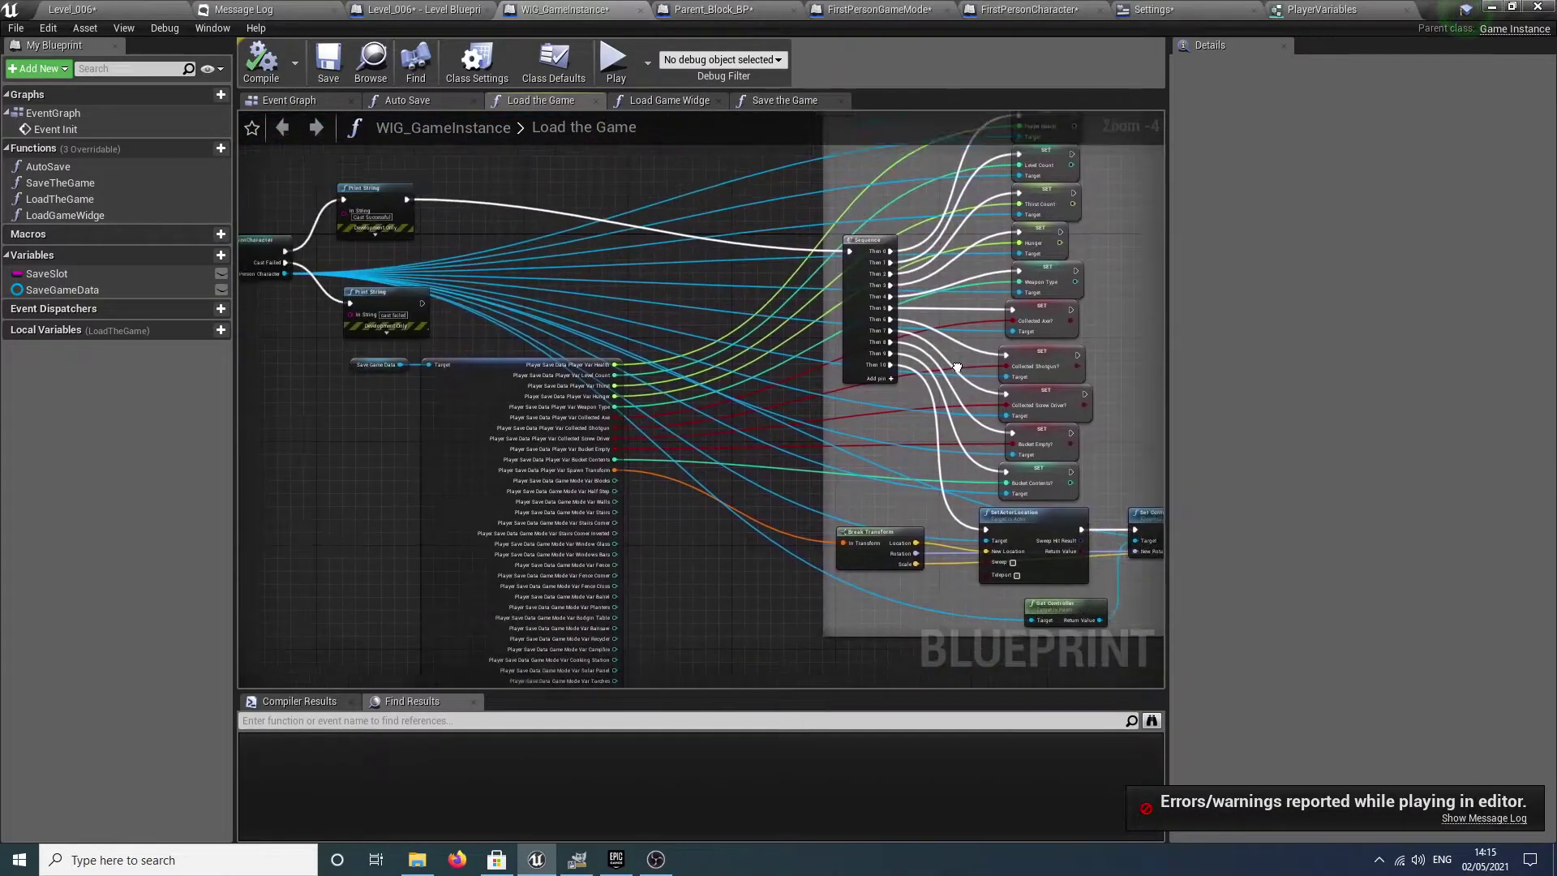
{"action": "scroll", "coordinate": [625, 413], "scroll_direction": "up", "scroll_amount": 7}
{"action": "right_click_drag", "start_coordinate": [647, 531], "coordinate": [665, 194]}
{"action": "left_click", "coordinate": [860, 11]}
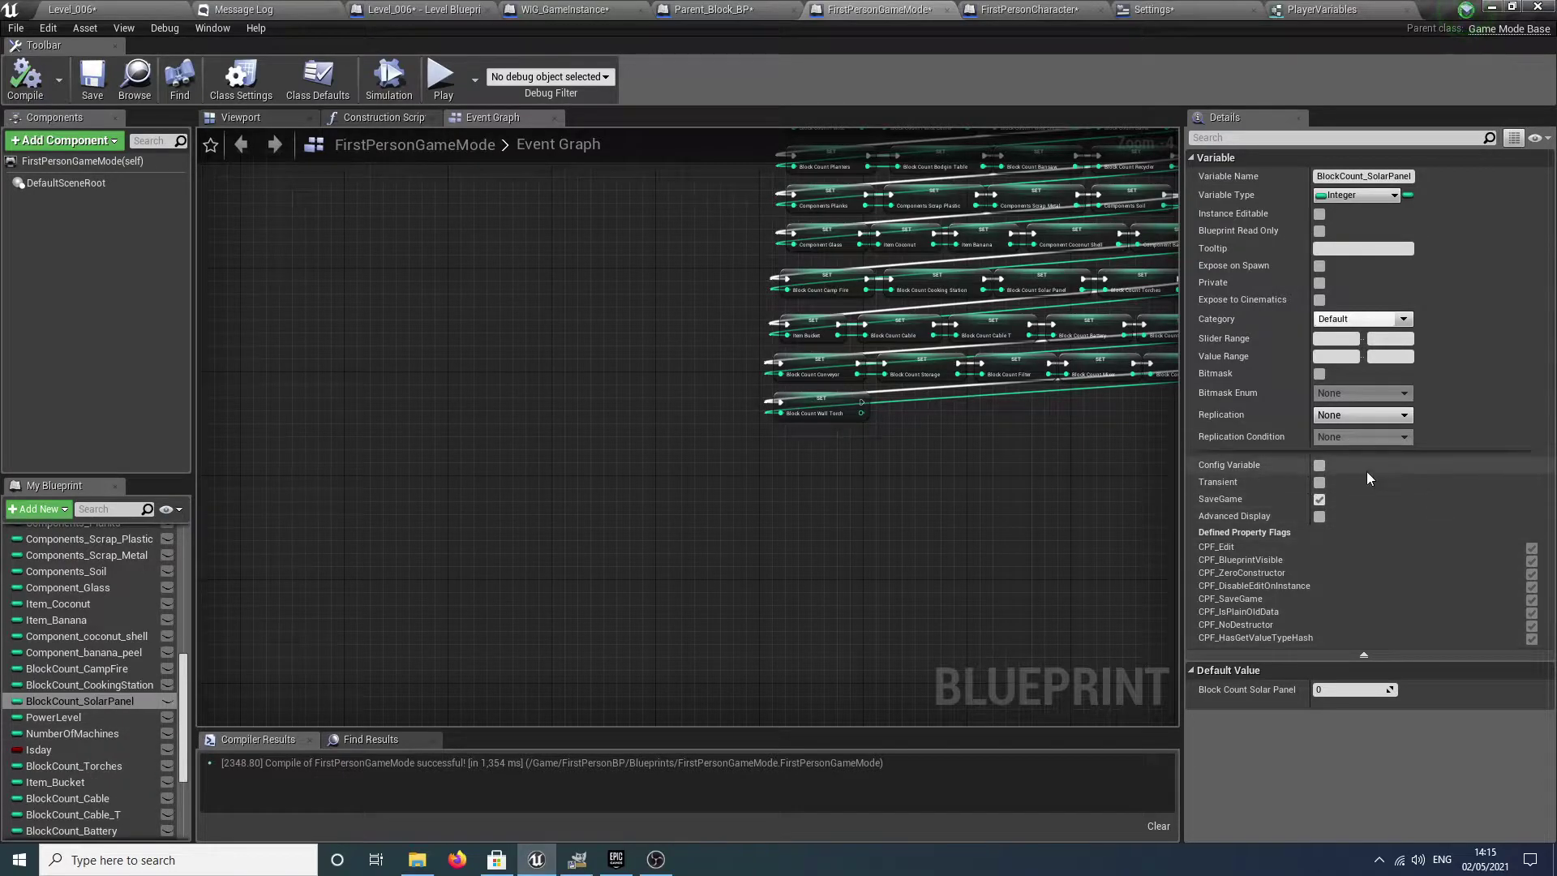
Examine the chain of block count setters in FirstPersonGameMode's Event Graph and go back to the Level_006 viewport.
{"action": "right_click_drag", "start_coordinate": [804, 517], "coordinate": [770, 722]}
{"action": "right_click_drag", "start_coordinate": [678, 517], "coordinate": [625, 563]}
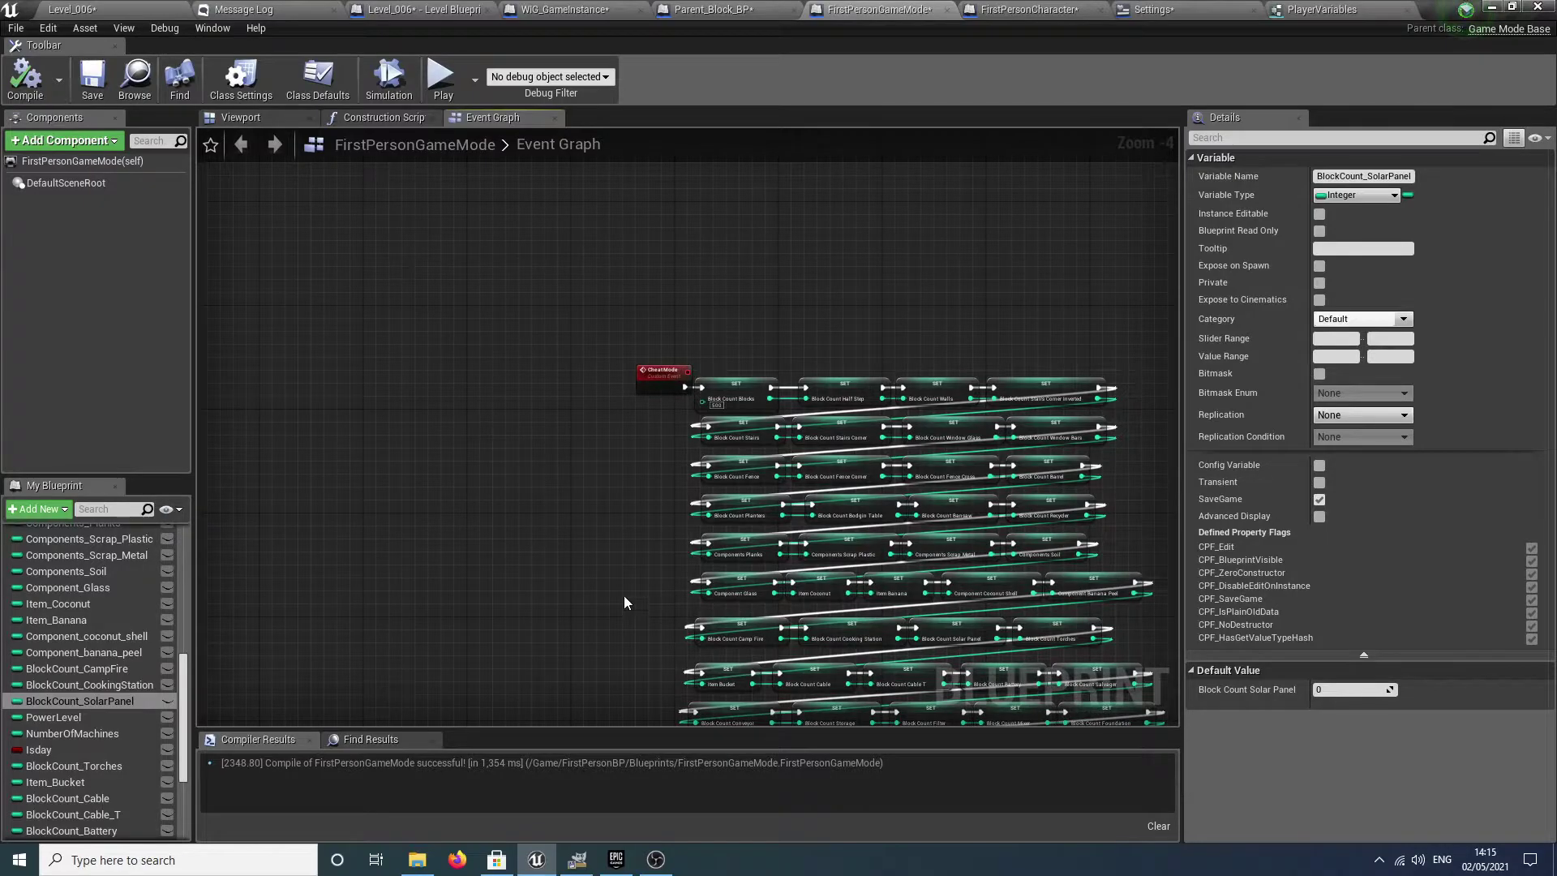
{"action": "left_click", "coordinate": [89, 9]}
{"action": "right_click_drag", "start_coordinate": [511, 209], "coordinate": [661, 150]}
{"action": "key", "text": "s"}
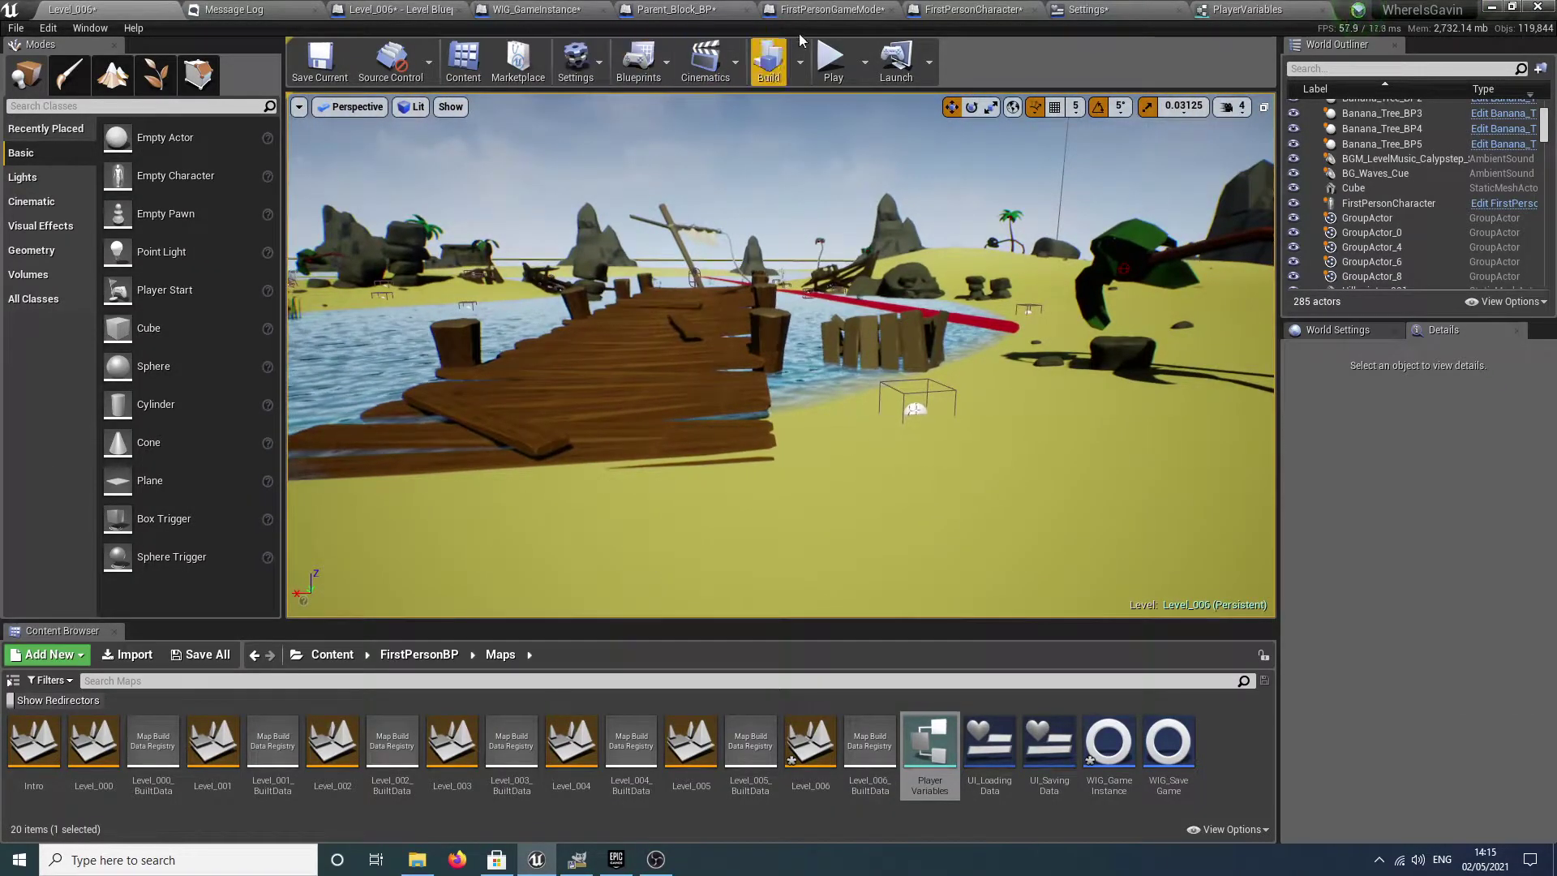
Review WIG_GameInstance's Load the Game function and the Autoload Save Data section of its Event Graph.
{"action": "left_click", "coordinate": [538, 11]}
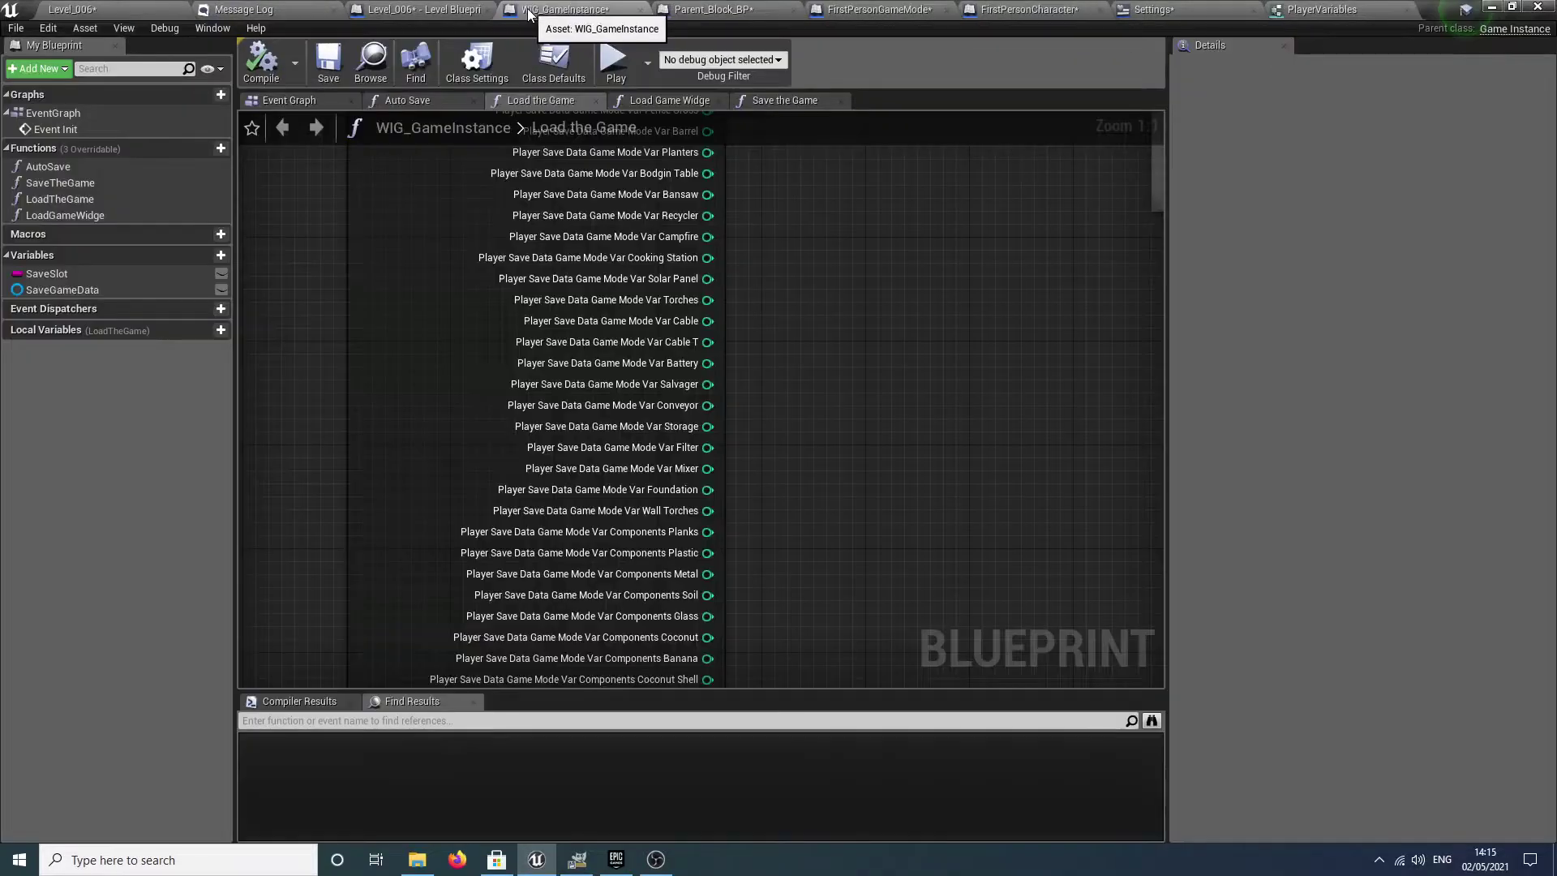
{"action": "scroll", "coordinate": [578, 350], "scroll_direction": "down", "scroll_amount": 7}
{"action": "right_click_drag", "start_coordinate": [692, 422], "coordinate": [811, 525]}
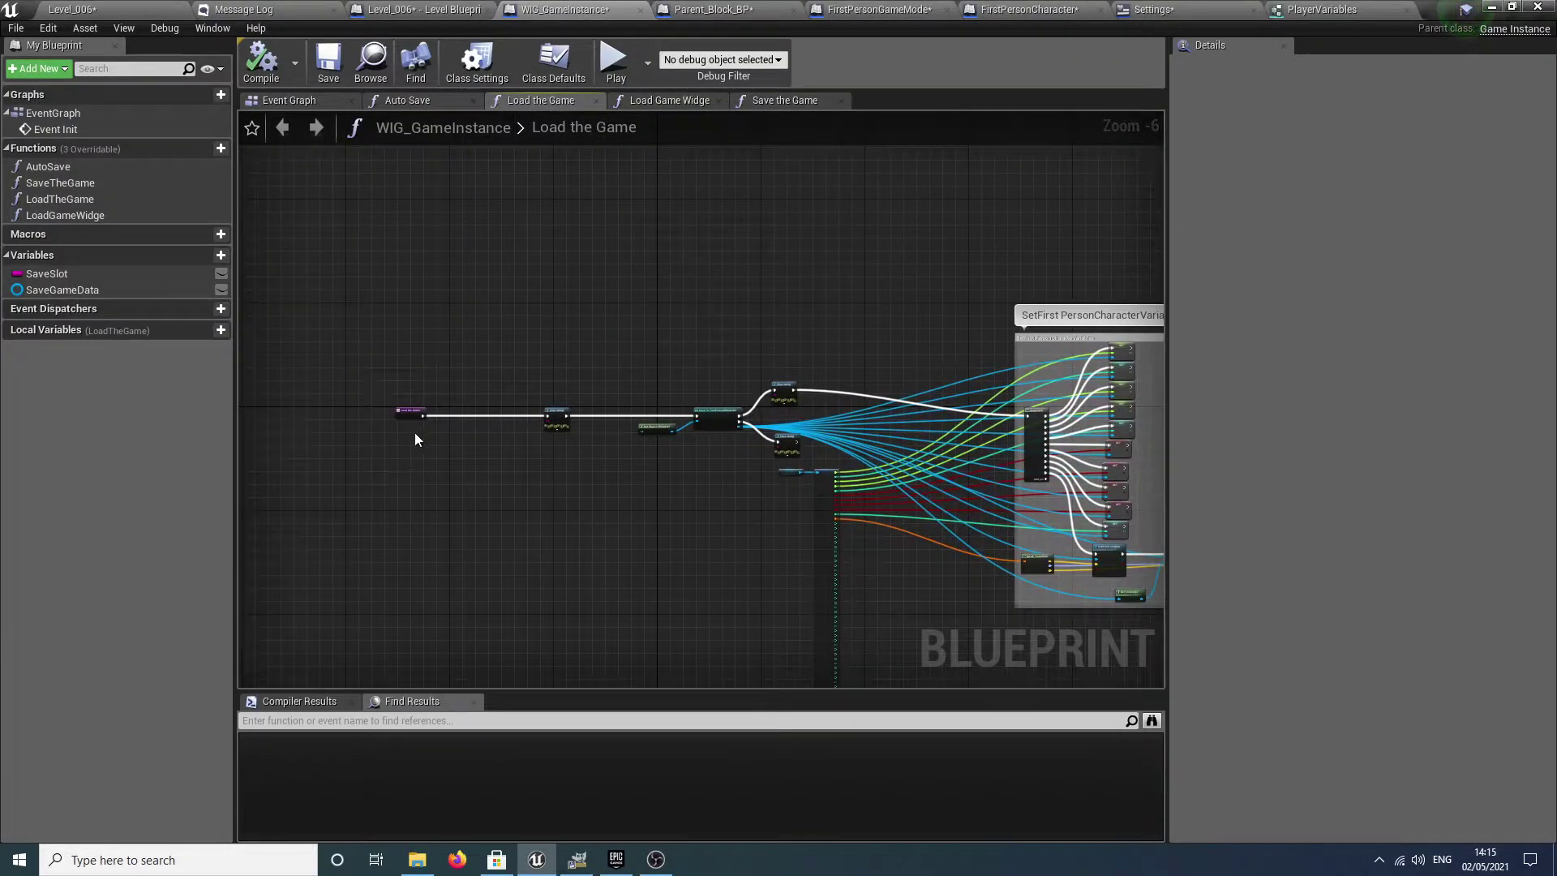
{"action": "left_click", "coordinate": [306, 105]}
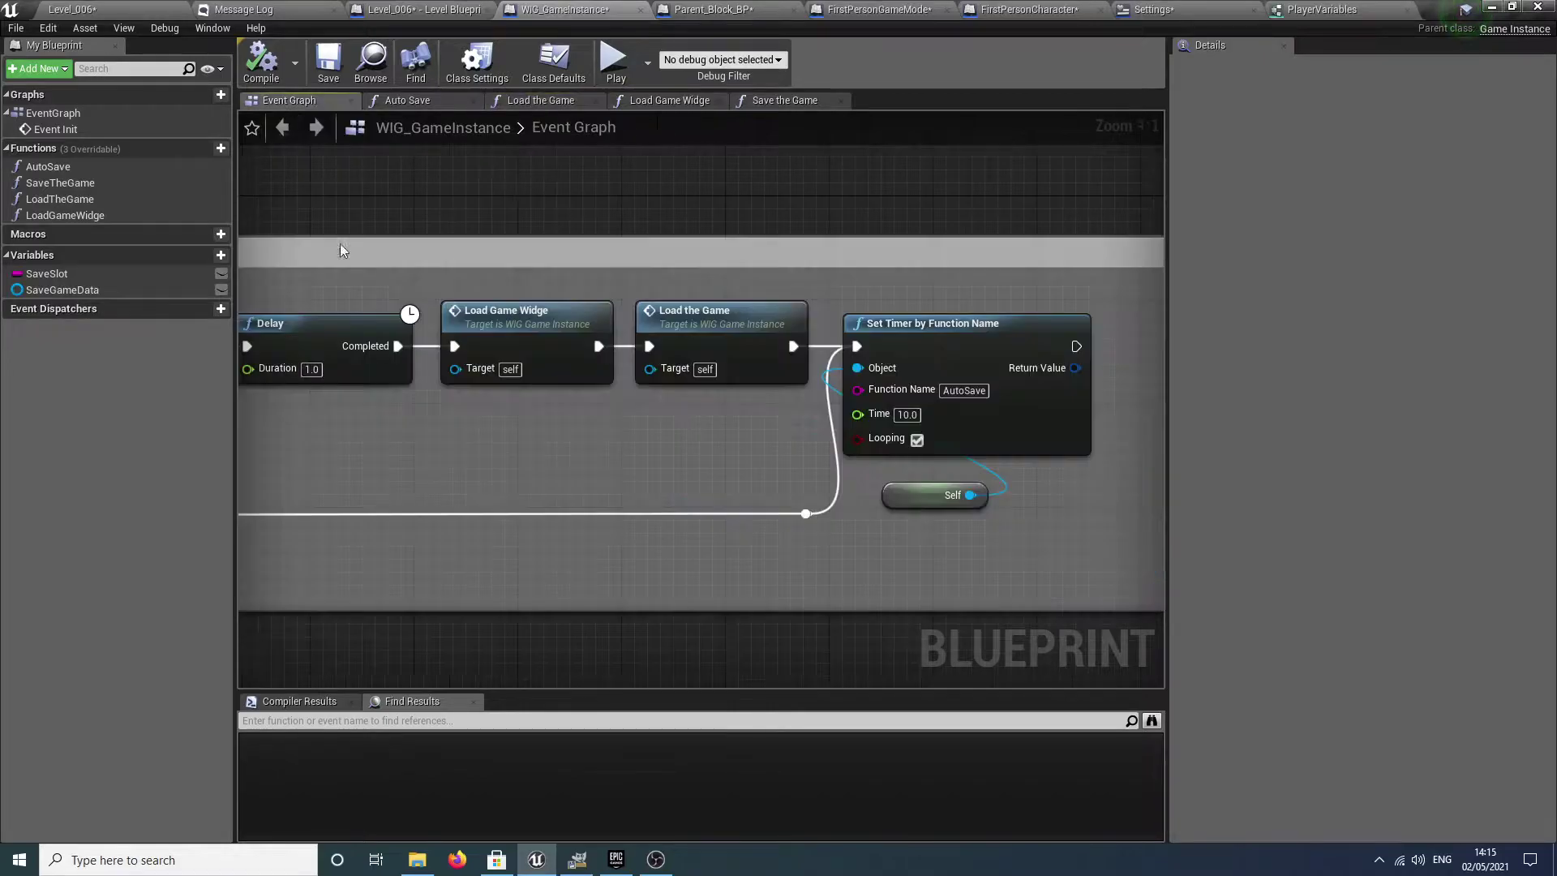
{"action": "right_click_drag", "start_coordinate": [450, 361], "coordinate": [1556, 335]}
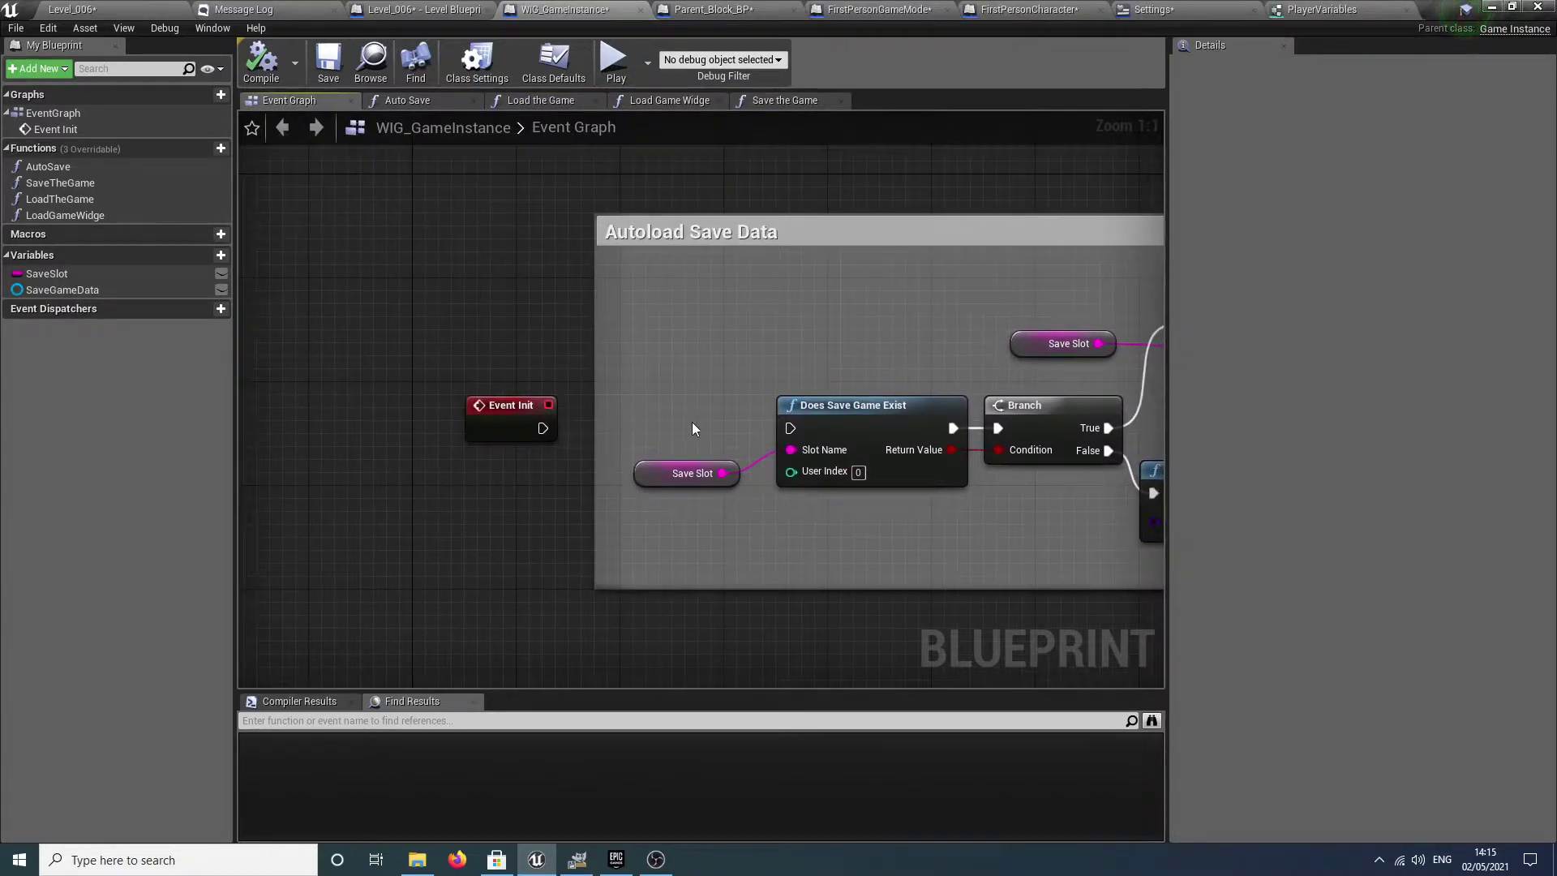
{"action": "left_click", "coordinate": [653, 100]}
{"action": "left_click", "coordinate": [567, 100]}
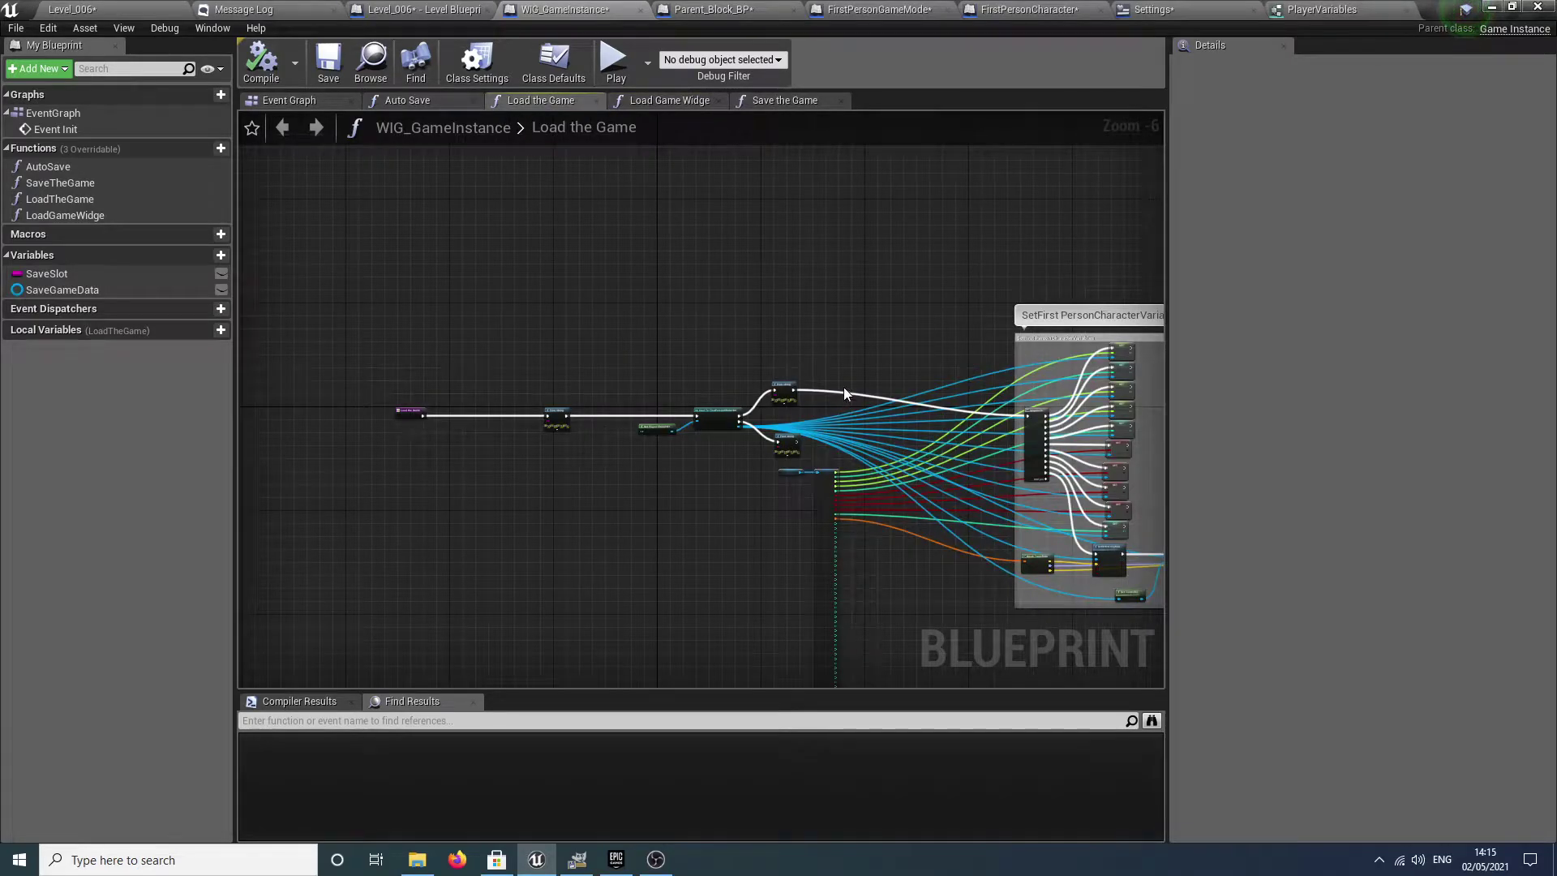
{"action": "right_click_drag", "start_coordinate": [843, 394], "coordinate": [798, 359]}
{"action": "scroll", "coordinate": [754, 416], "scroll_direction": "up", "scroll_amount": 6}
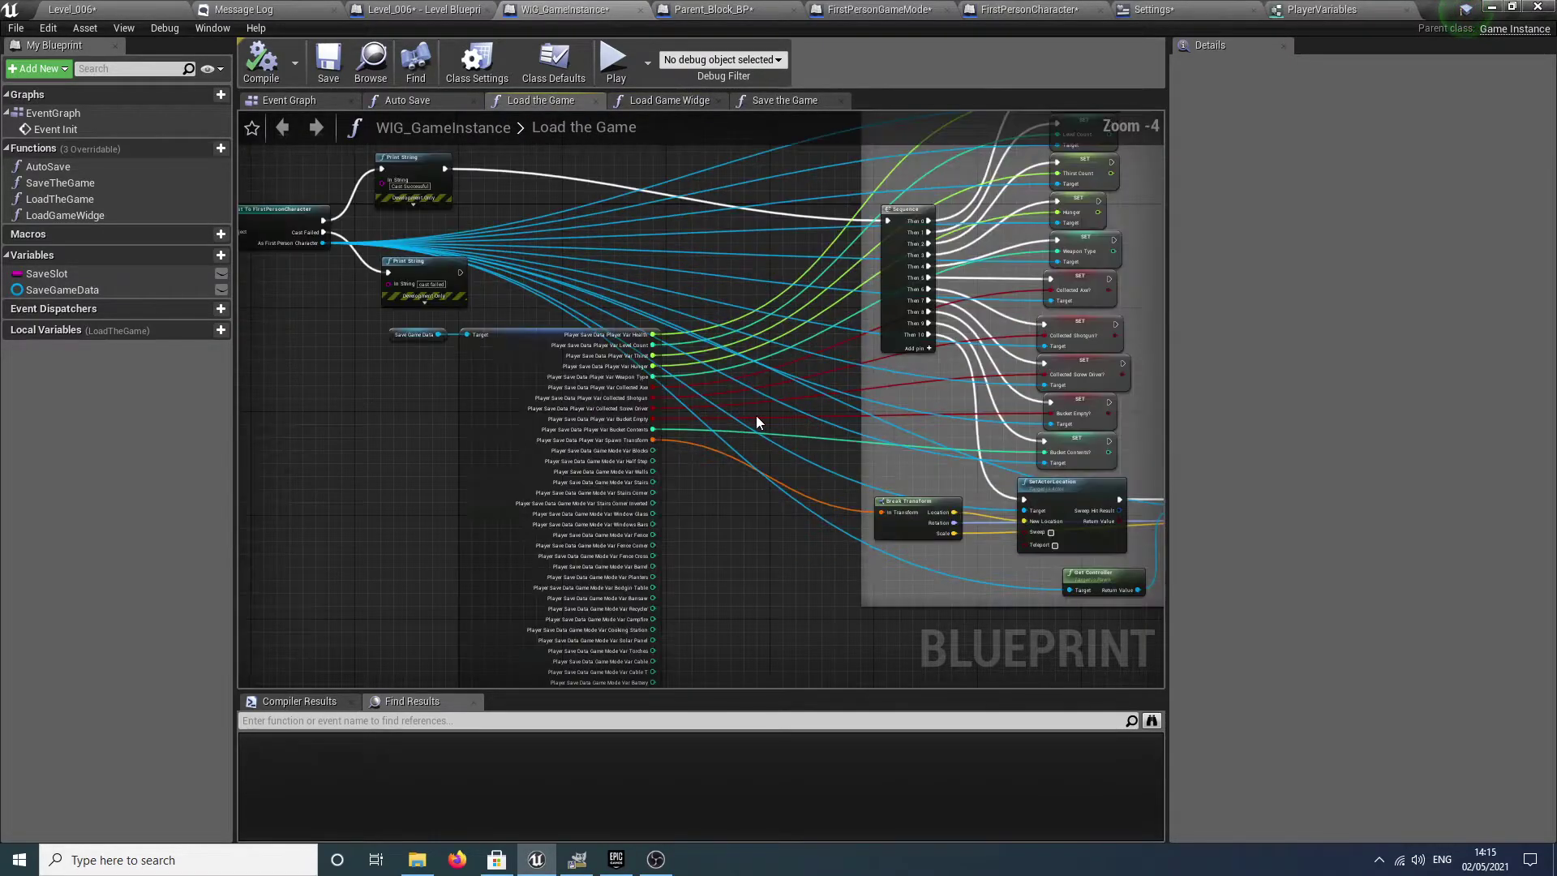
Switch to the Epic Games Launcher, read Save Extension's full world saving feature, and return to Unreal Editor.
{"action": "left_click", "coordinate": [657, 866]}
{"action": "left_click", "coordinate": [616, 861]}
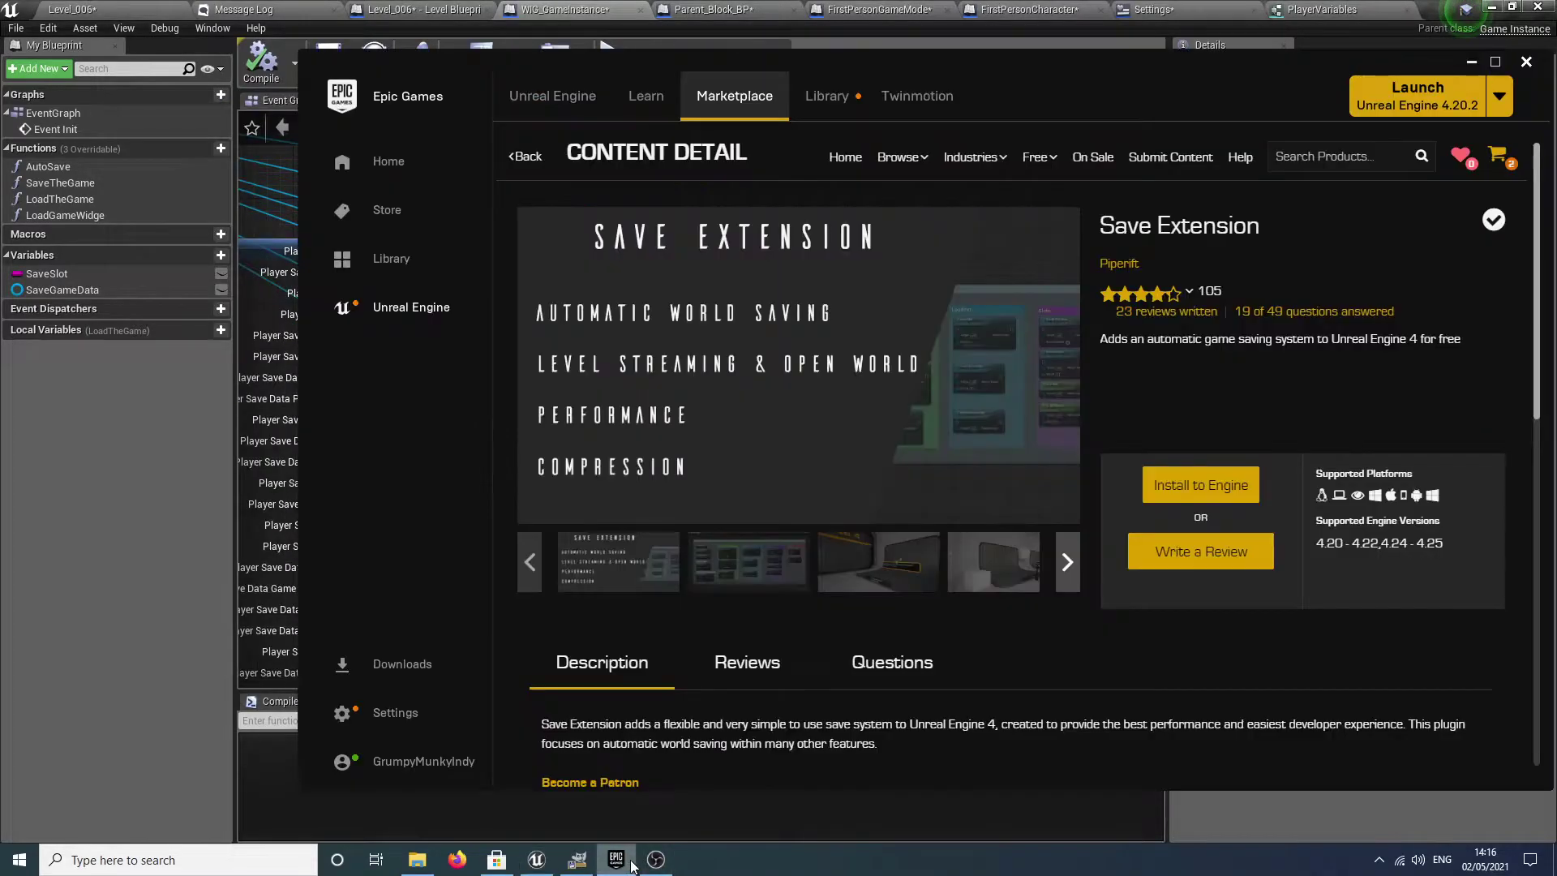
{"action": "scroll", "coordinate": [825, 635], "scroll_direction": "down", "scroll_amount": 4}
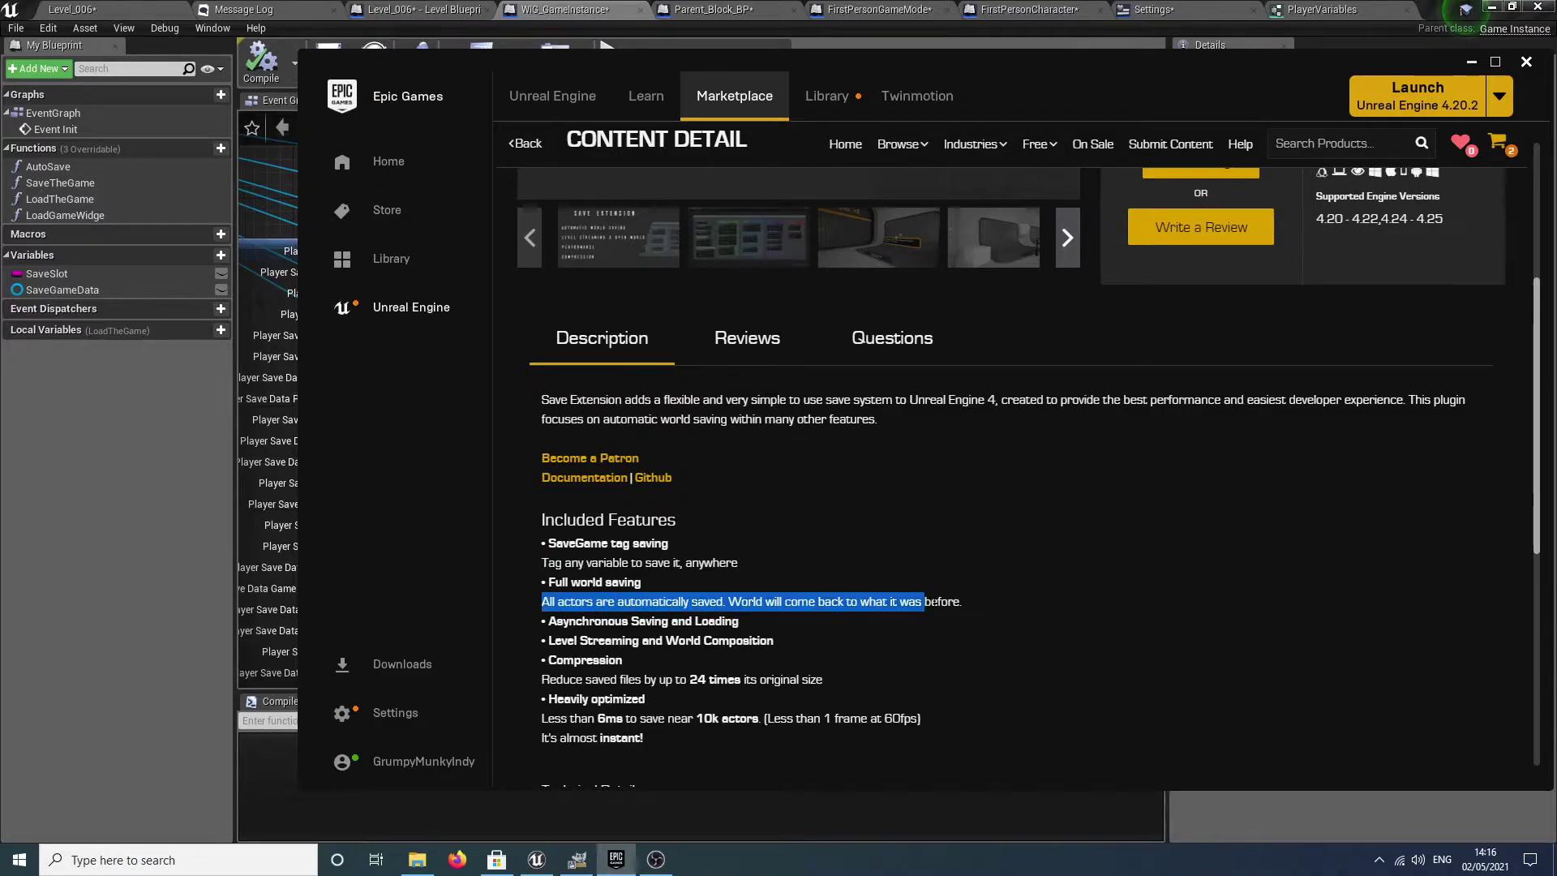
{"action": "left_click", "coordinate": [822, 593]}
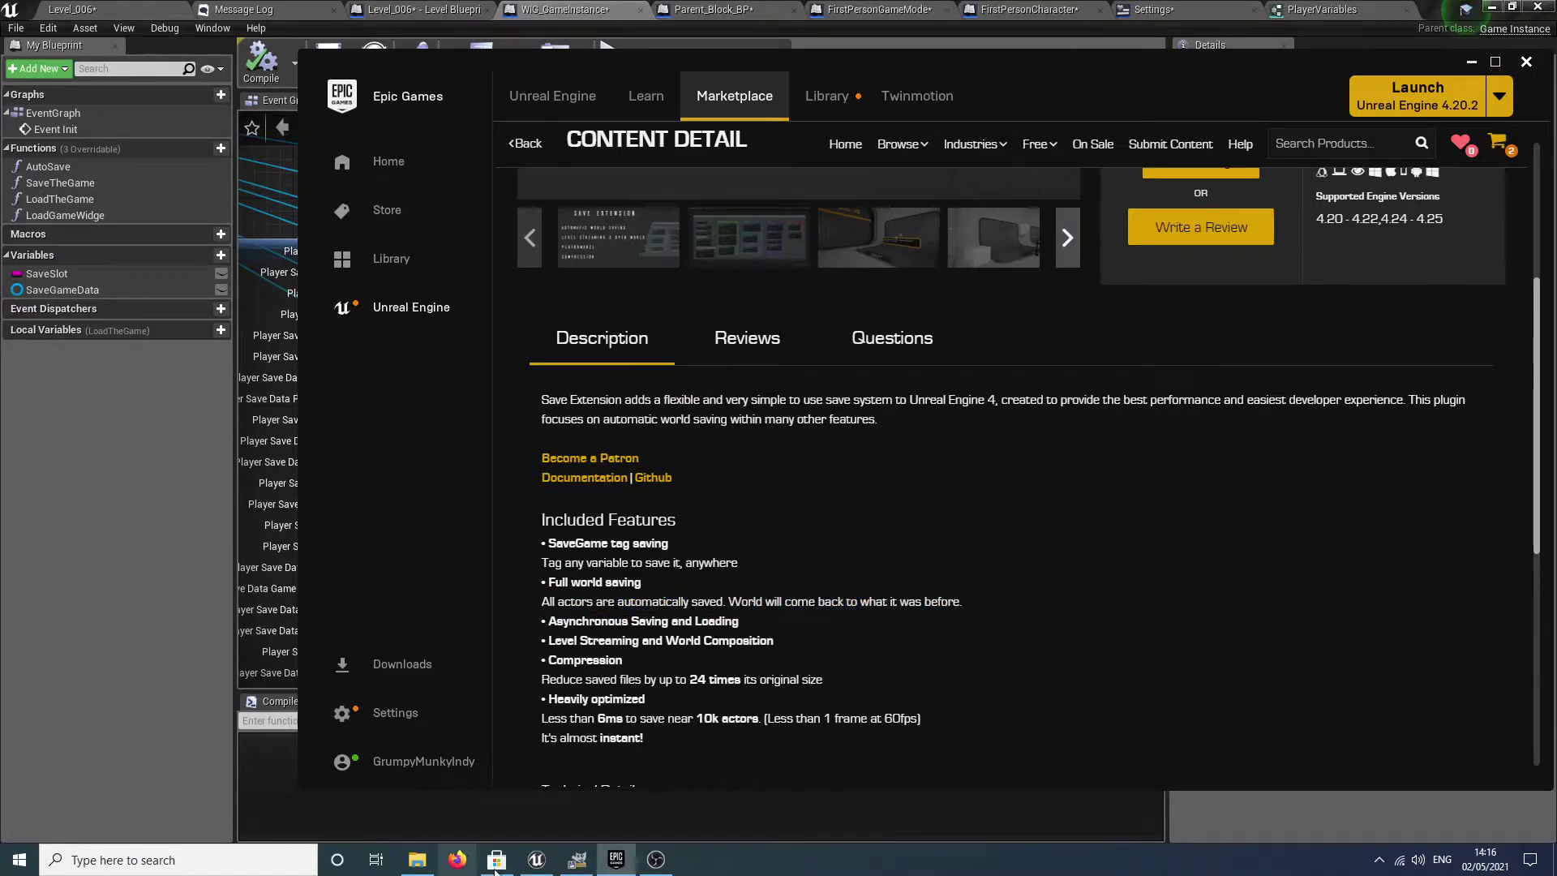
{"action": "left_click", "coordinate": [536, 860]}
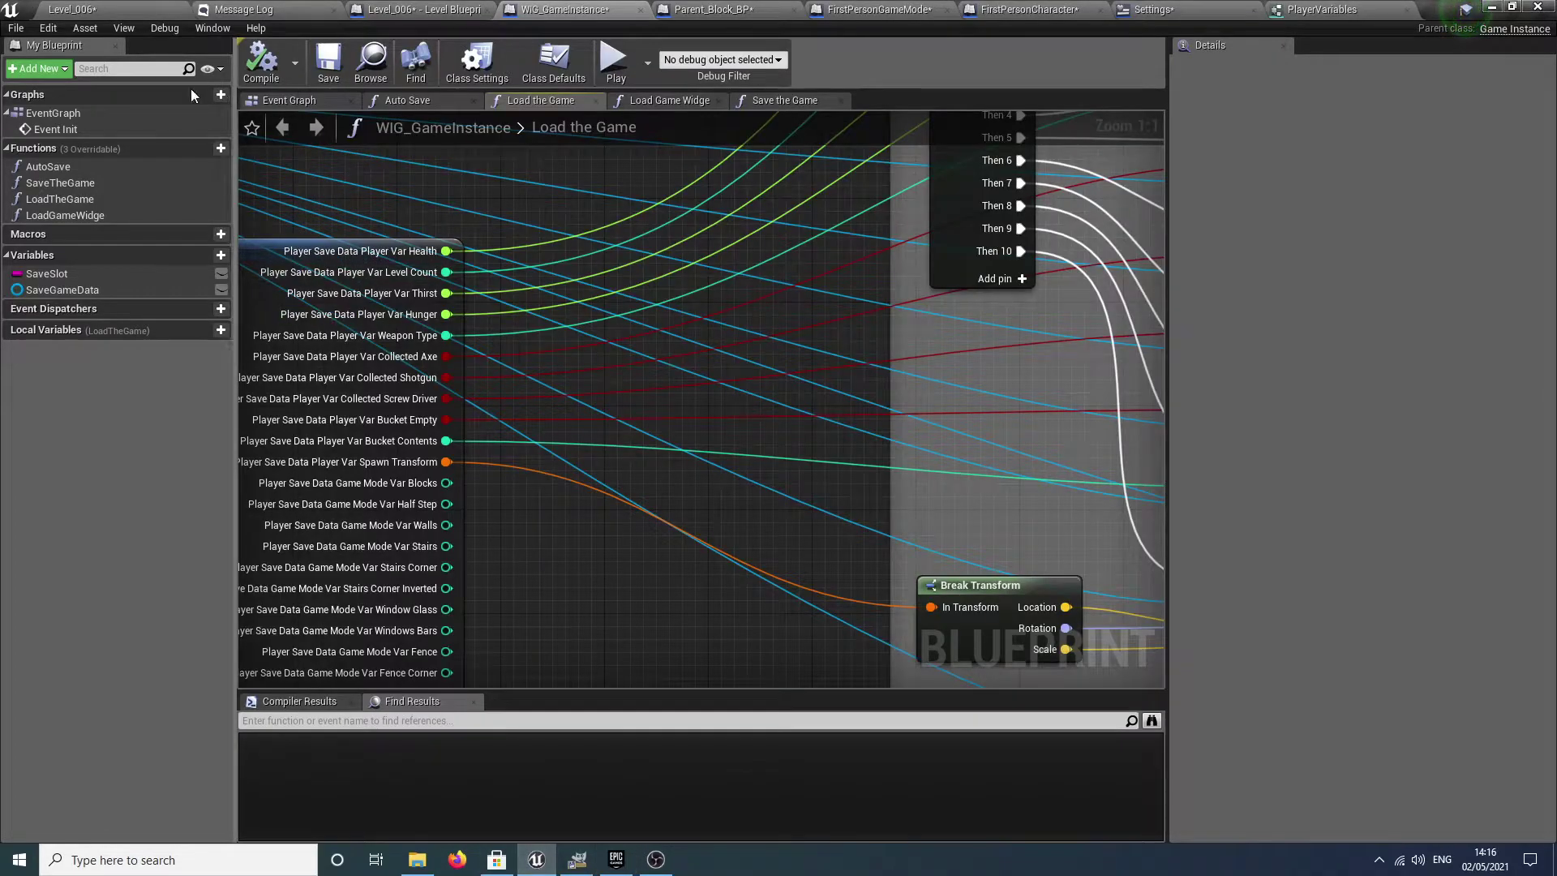
Play Level_006, choose the basic wooden block from the Build Menu and place several blocks on the sand.
{"action": "left_click", "coordinate": [104, 10]}
{"action": "left_click", "coordinate": [819, 49]}
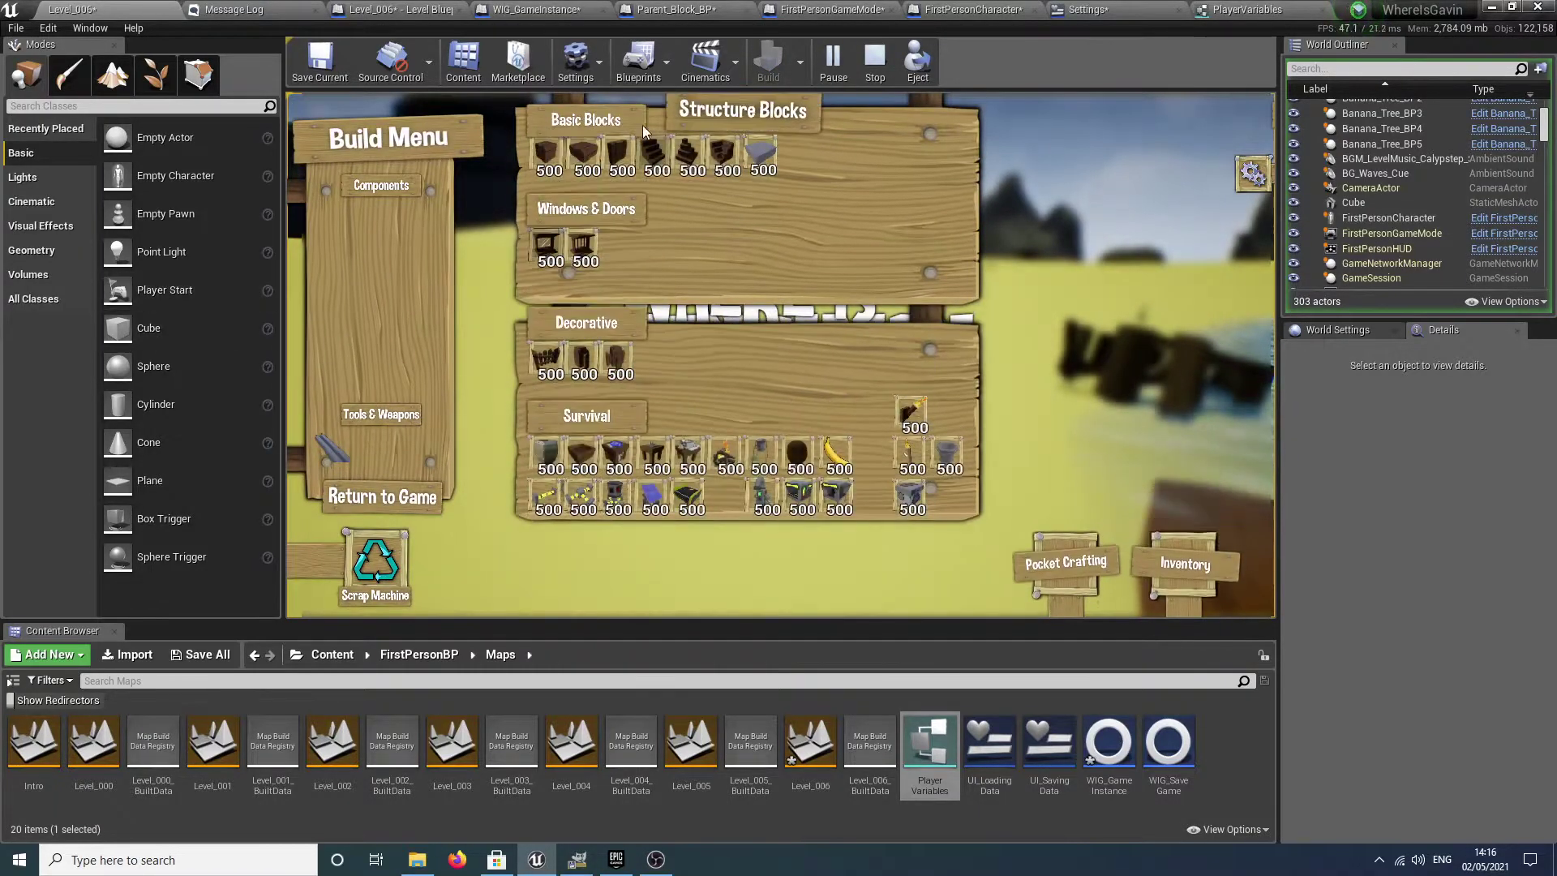
{"action": "left_click", "coordinate": [545, 154]}
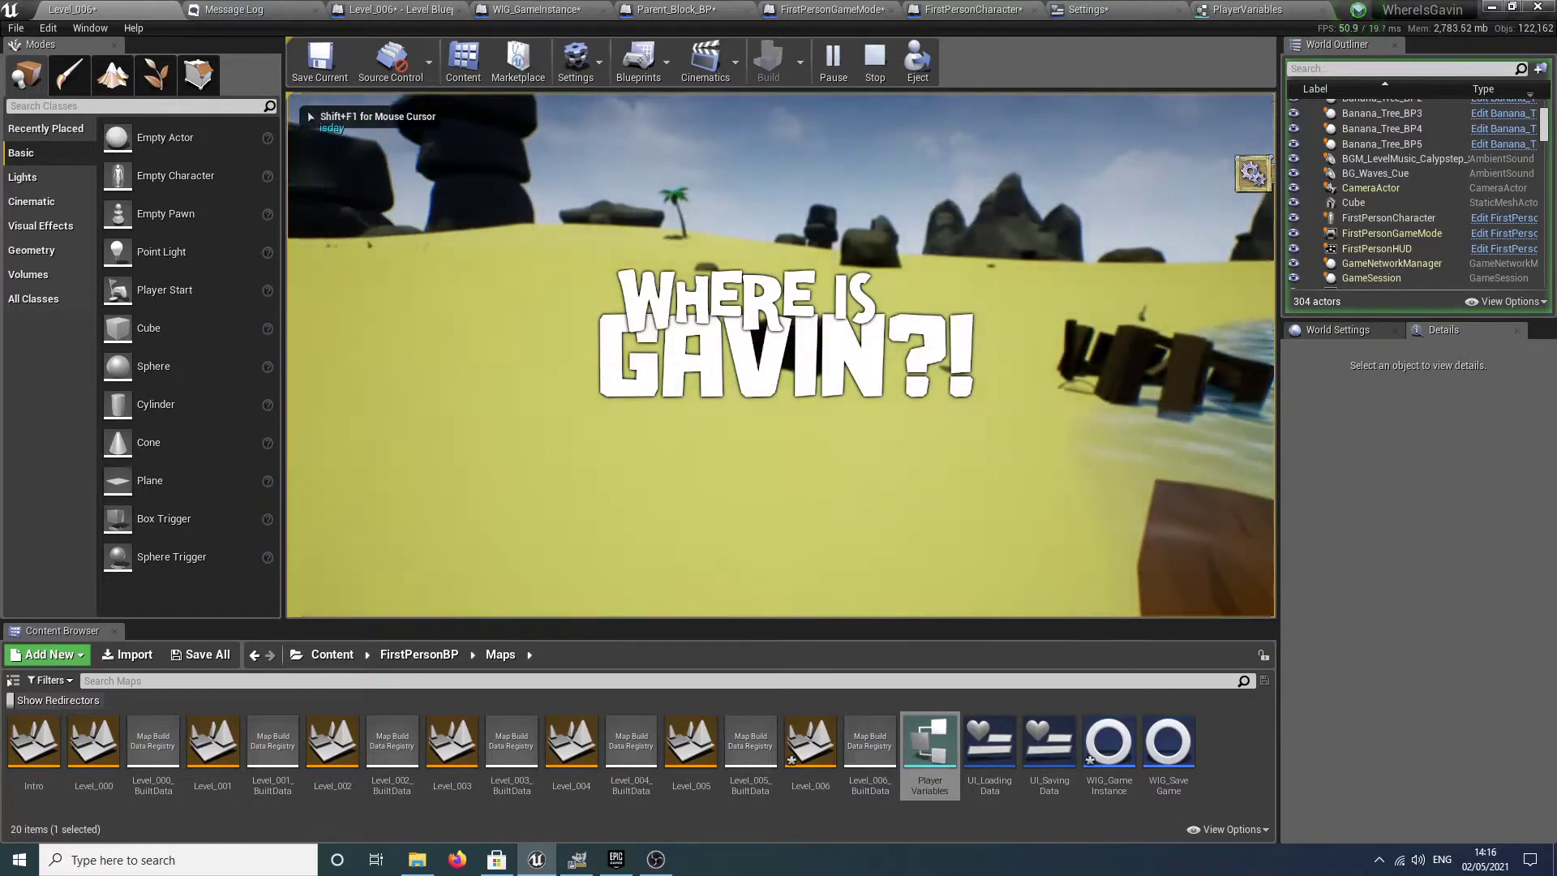
{"action": "left_click", "coordinate": [781, 354]}
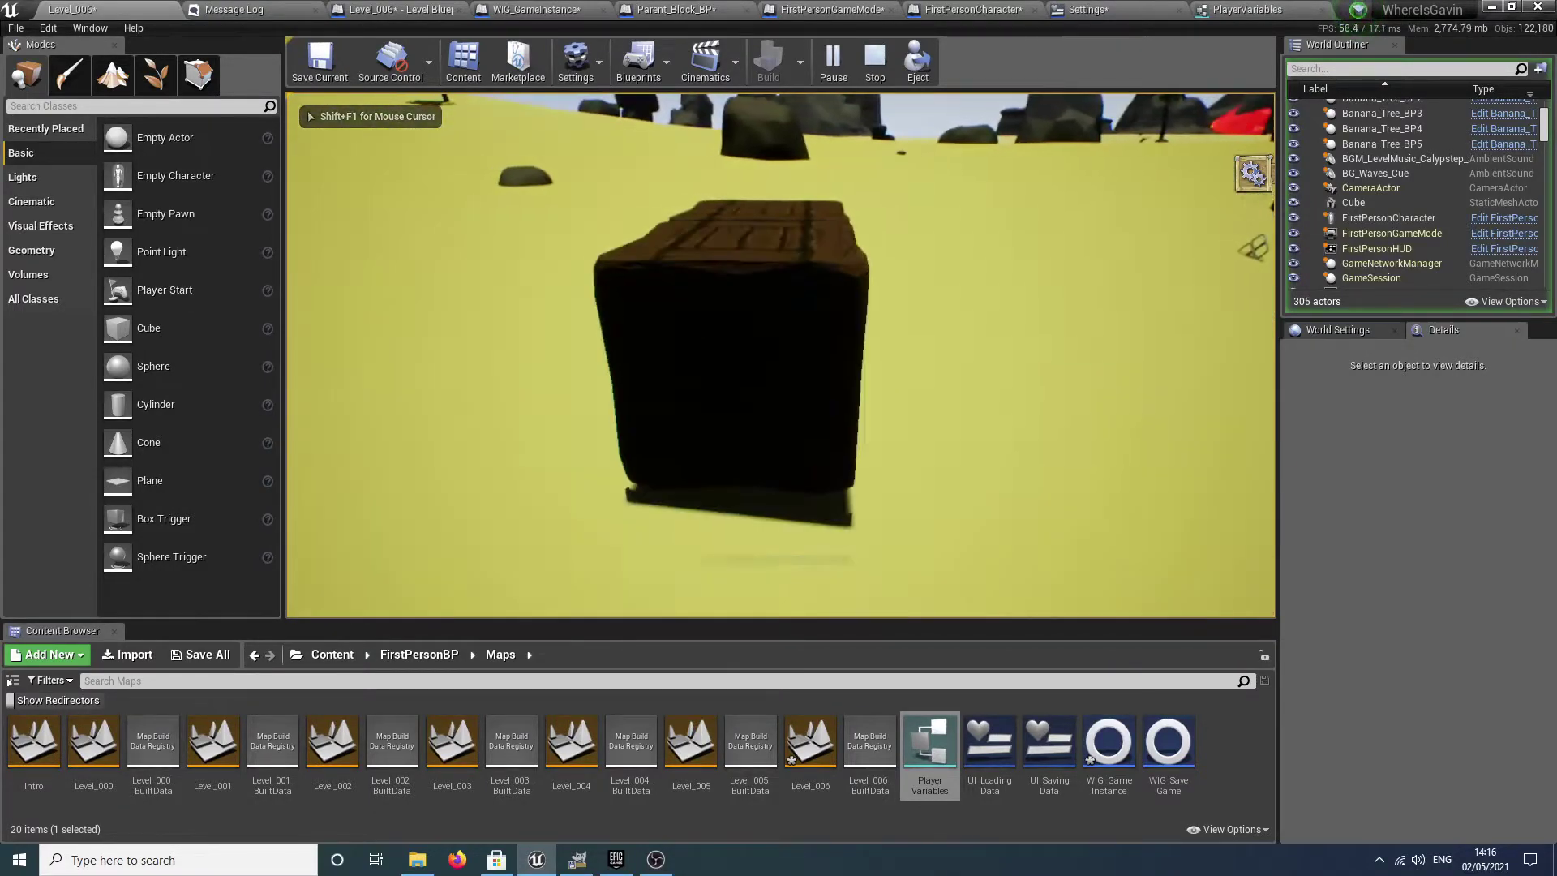
{"action": "left_click", "coordinate": [782, 354]}
{"action": "right_click", "coordinate": [781, 354]}
{"action": "right_click", "coordinate": [782, 355]}
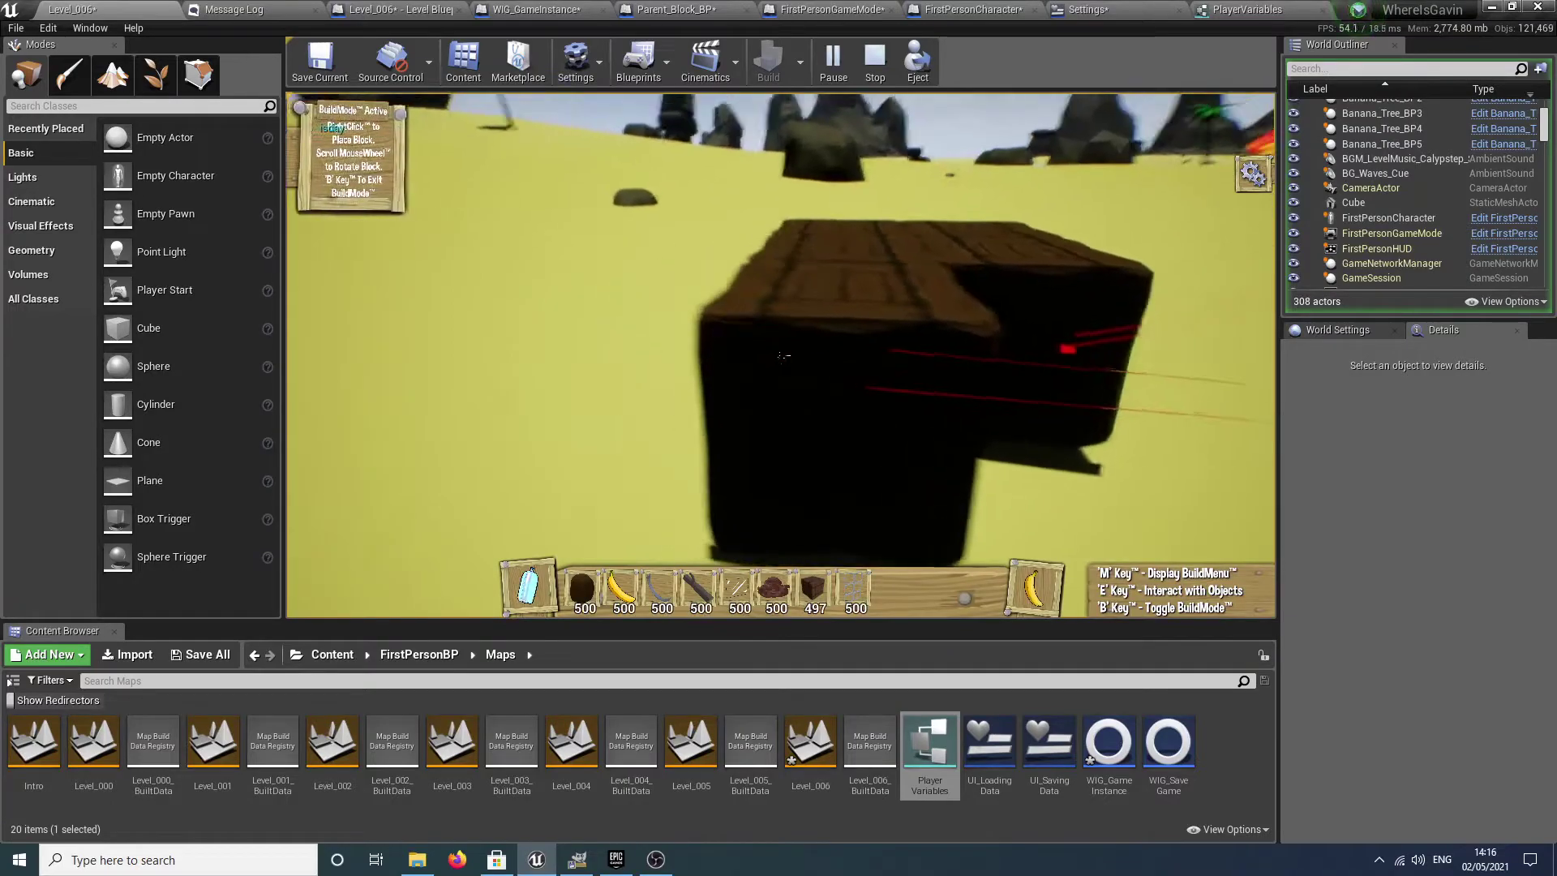
{"action": "right_click", "coordinate": [781, 354]}
{"action": "right_click", "coordinate": [781, 354]}
{"action": "right_click", "coordinate": [782, 354]}
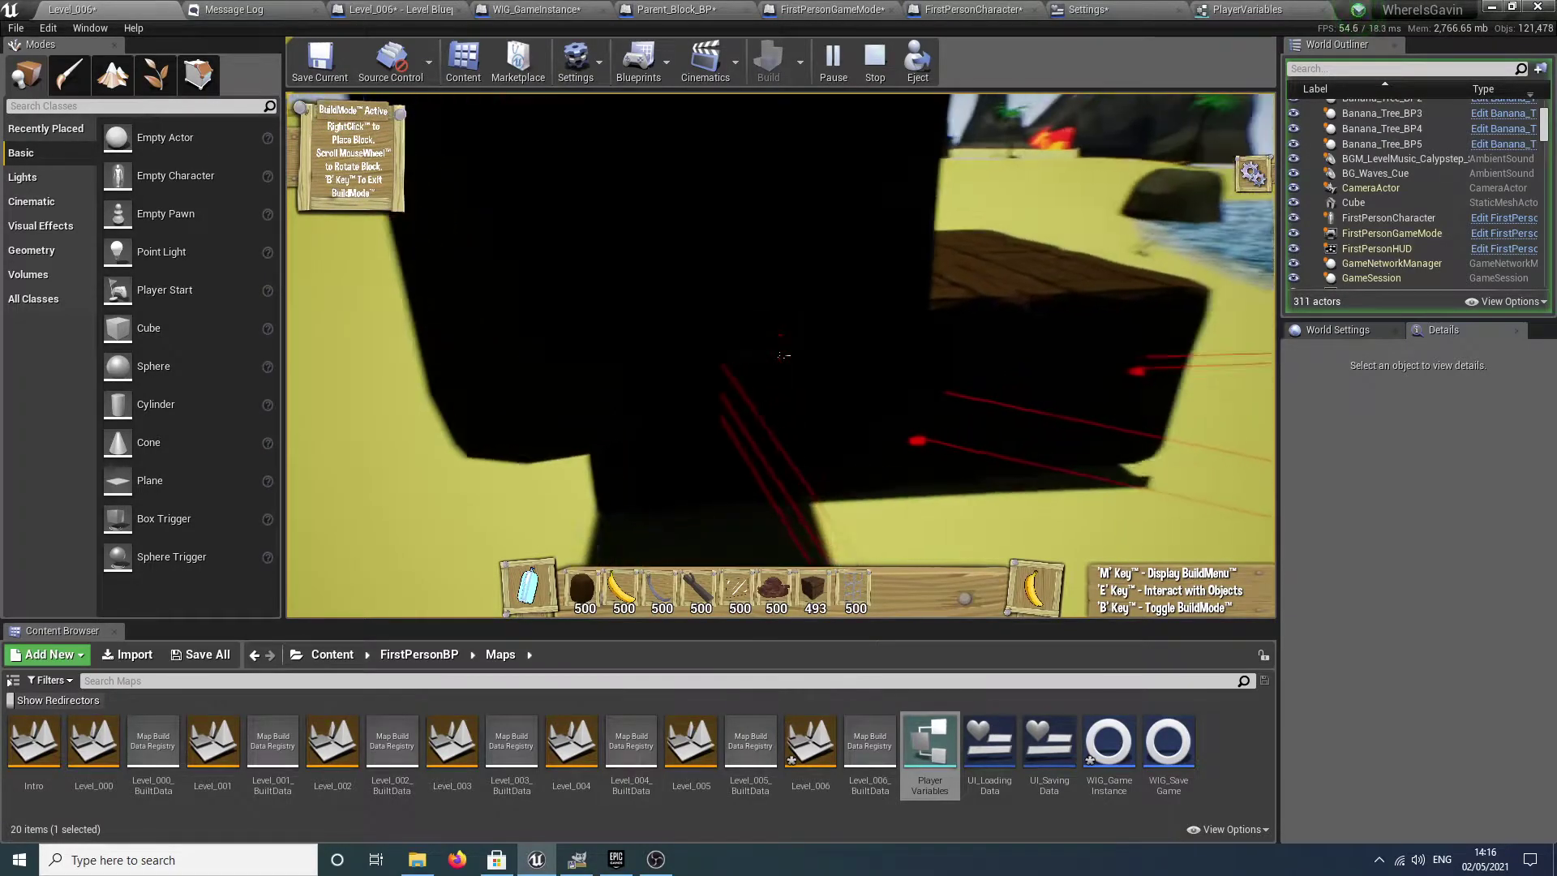
Climb onto the wooden blocks, place more blocks from there, and leave build mode to run across the beach.
{"action": "key", "text": "w"}
{"action": "key", "text": "space"}
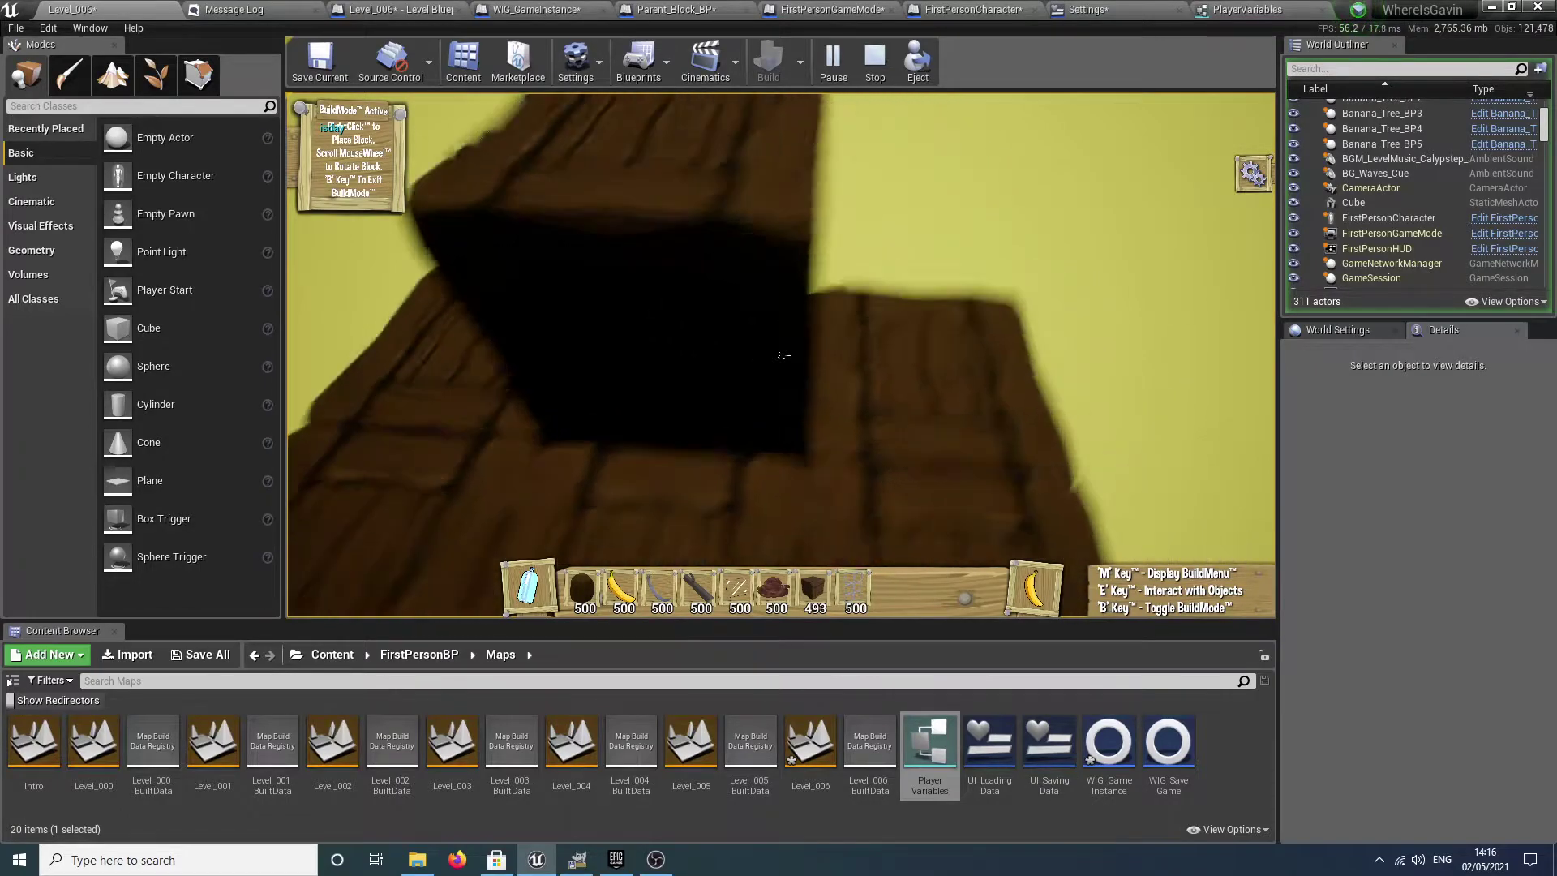
{"action": "key", "text": "space"}
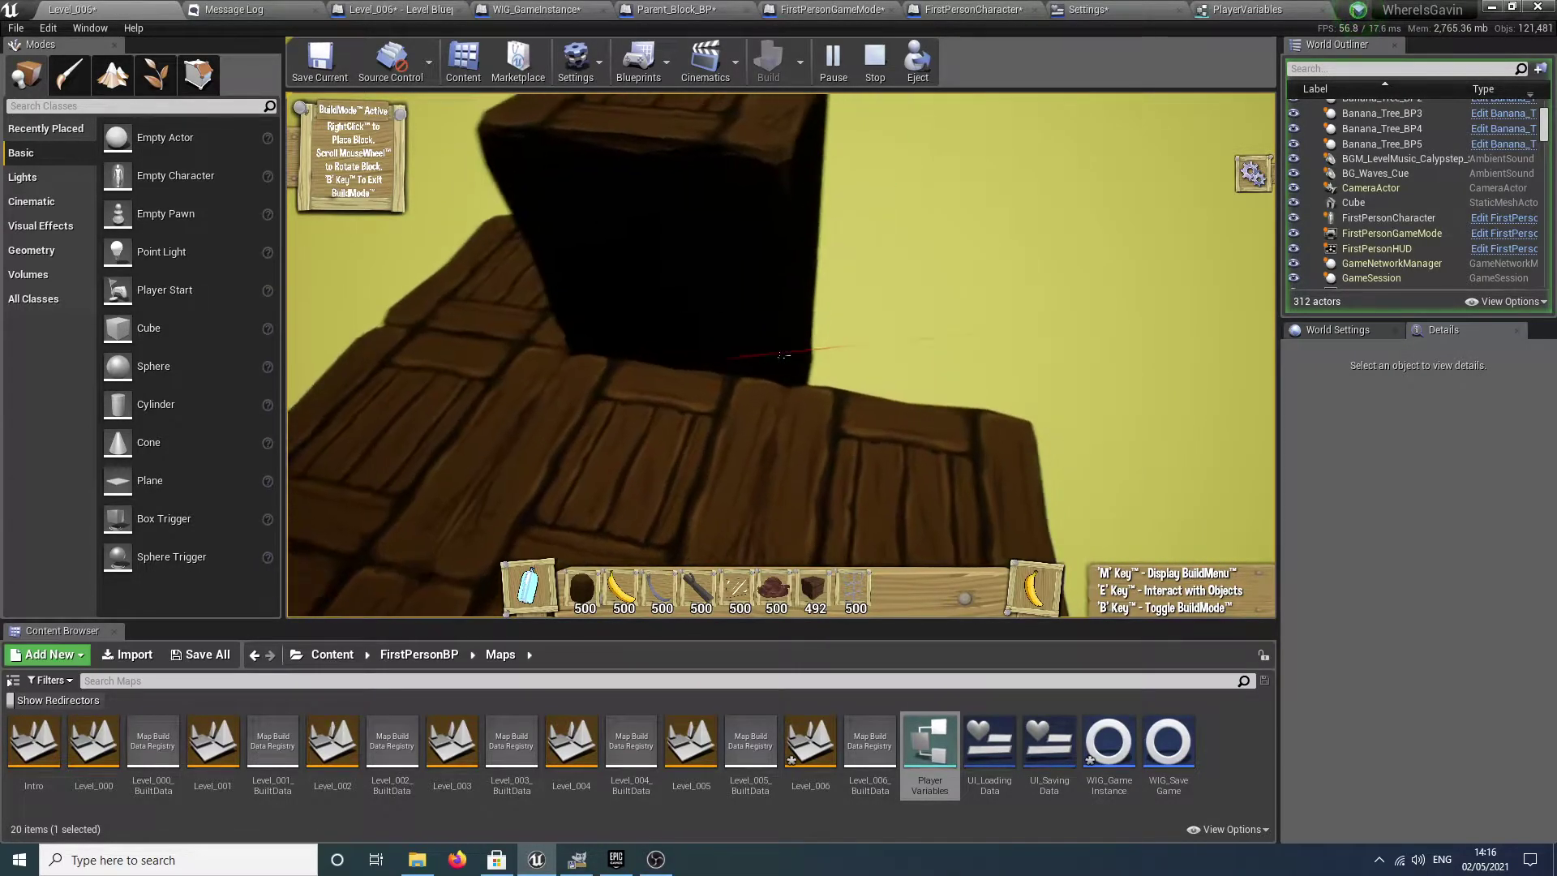
{"action": "right_click", "coordinate": [783, 356]}
{"action": "right_click", "coordinate": [783, 355]}
{"action": "key", "text": "w"}
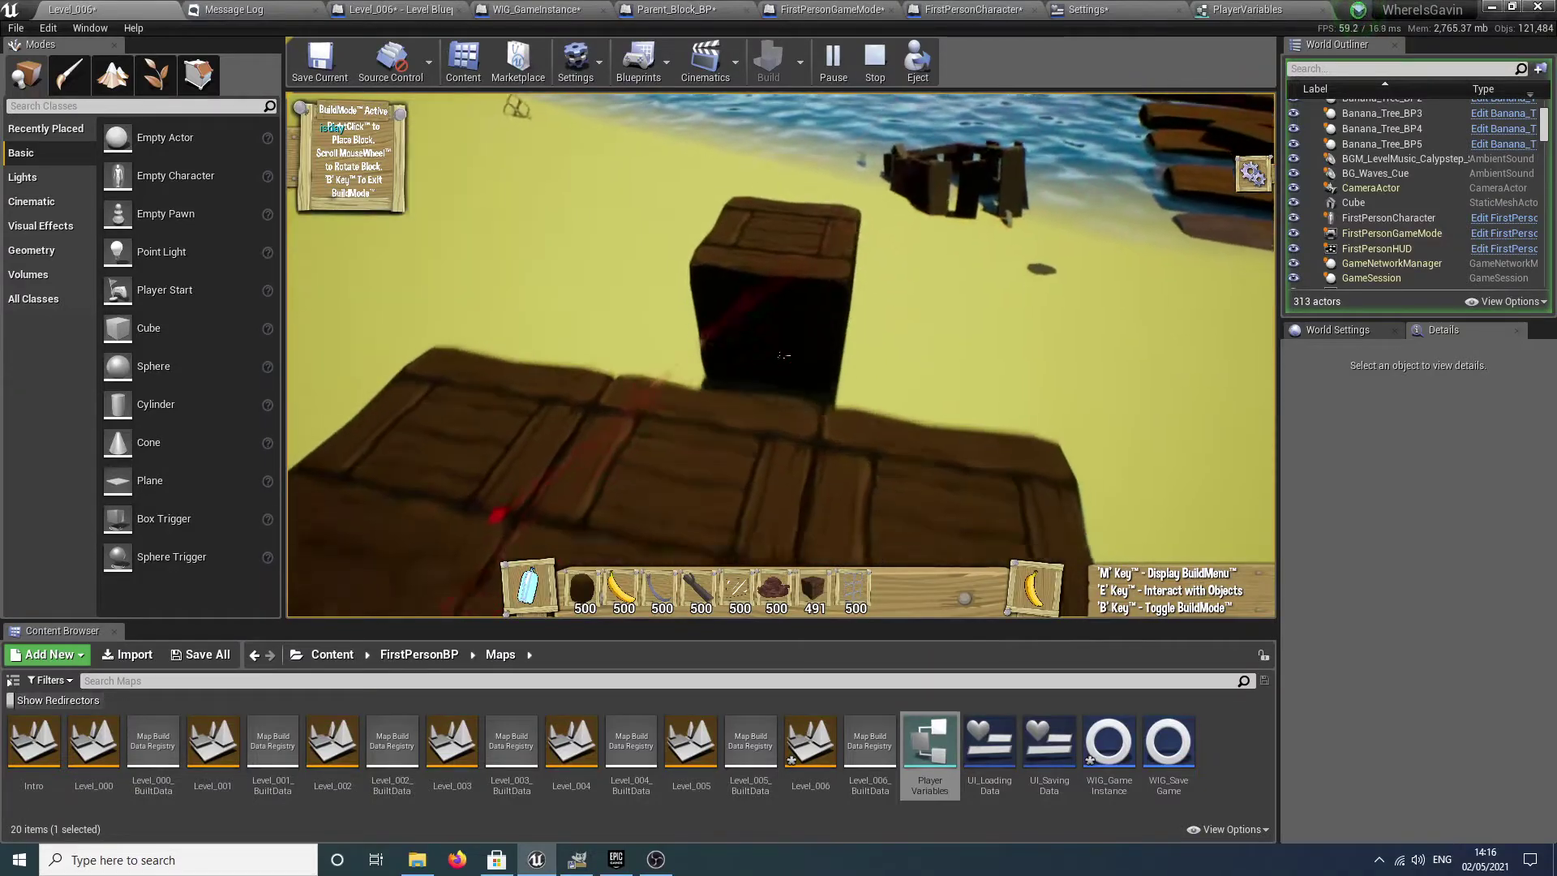
{"action": "key", "text": "w"}
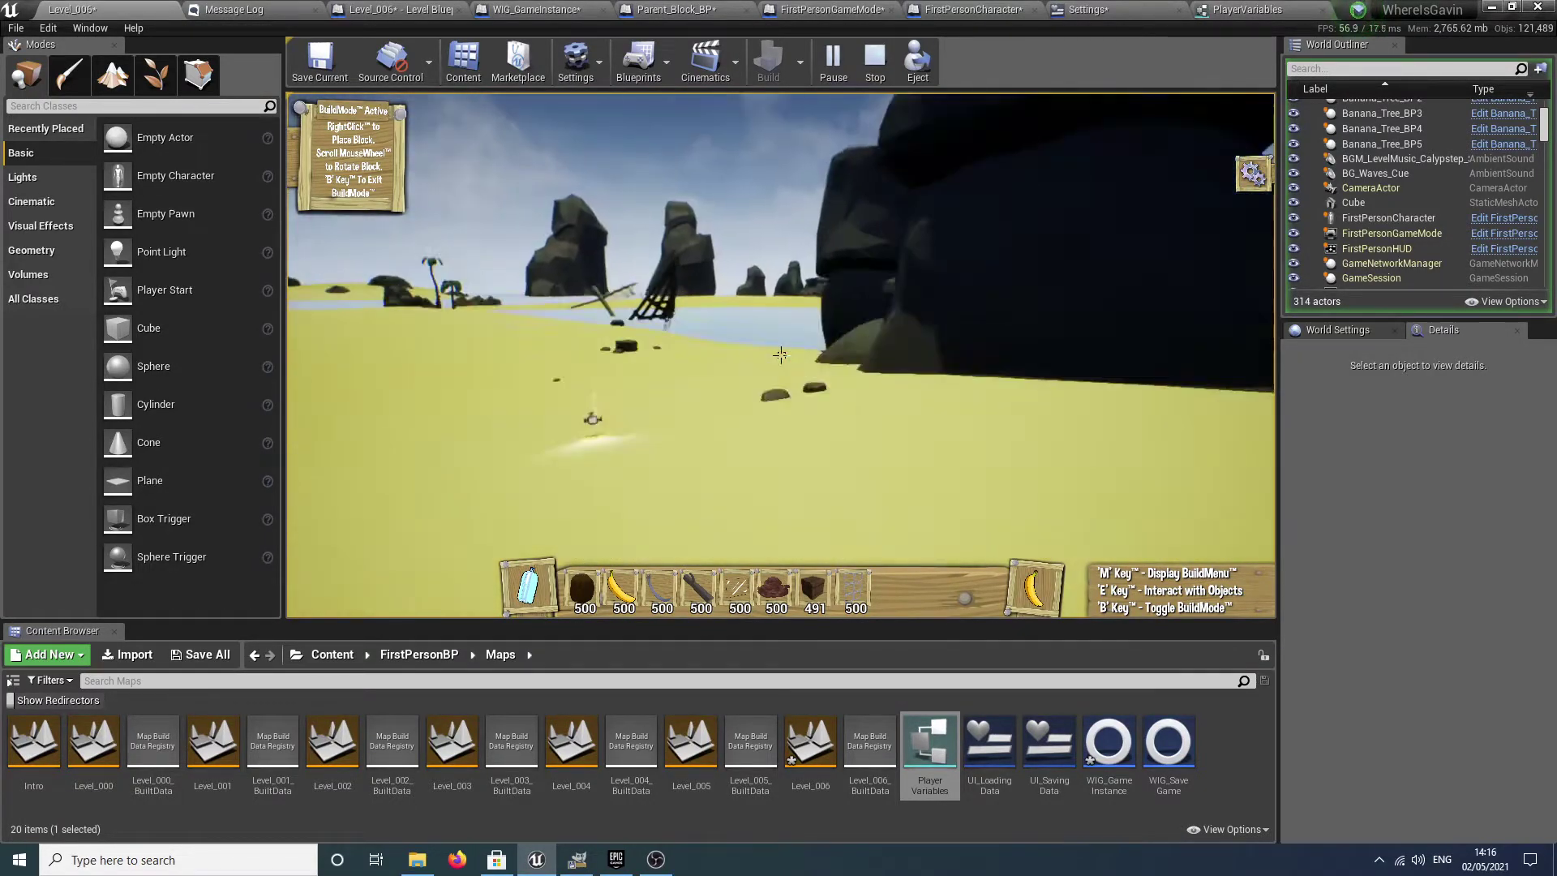
{"action": "key", "text": "b"}
{"action": "key", "text": "shift+w"}
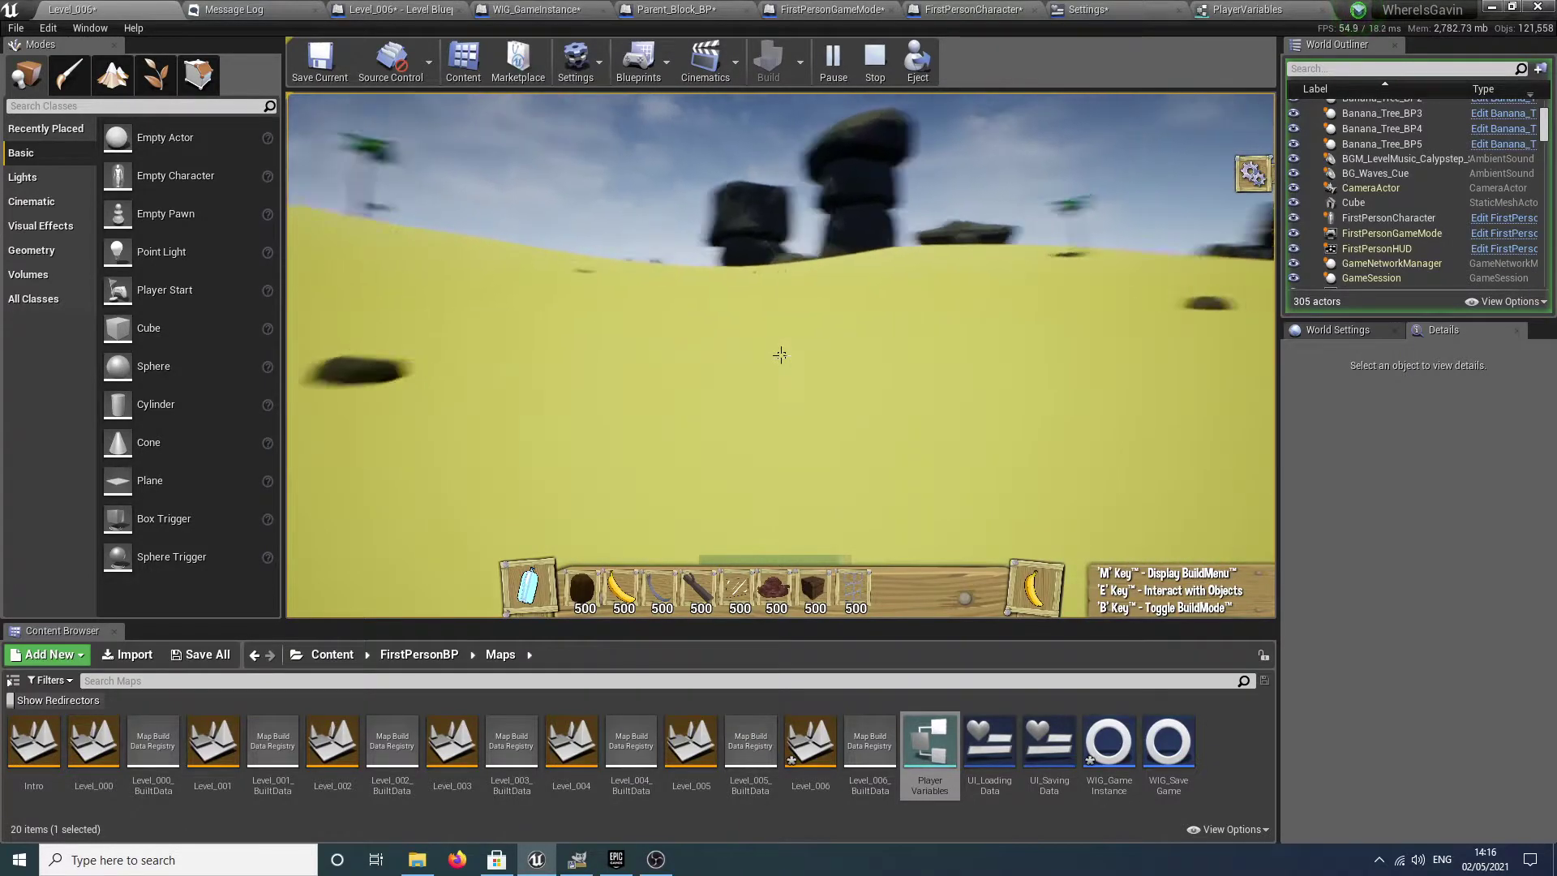
Enter build mode, choose the grey foundation slab from the Build Menu and place it on the sand.
{"action": "key", "text": "b"}
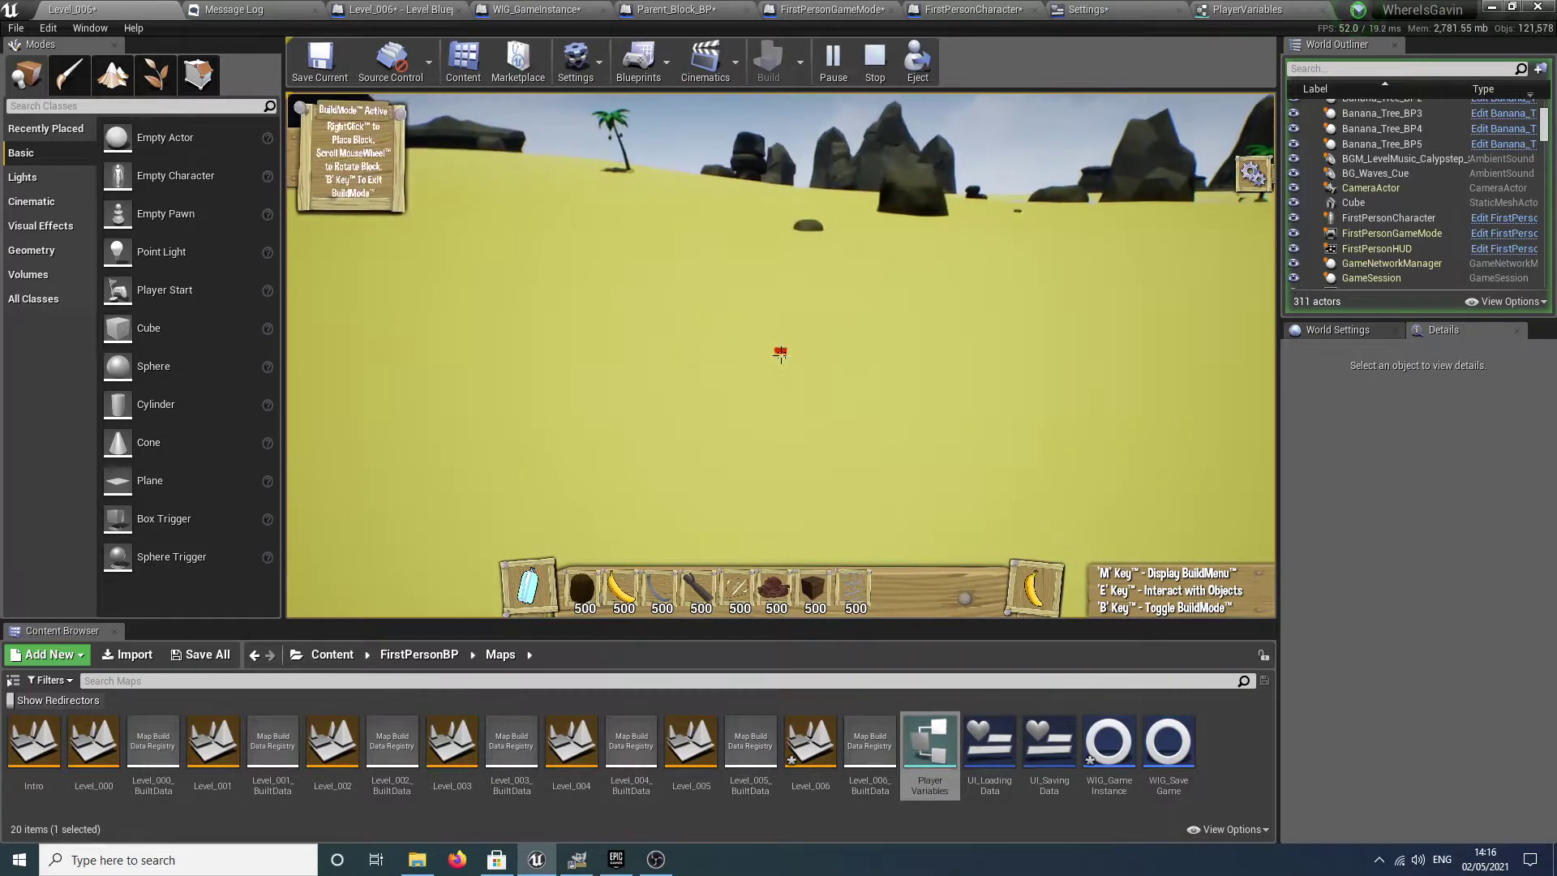
{"action": "key", "text": "m"}
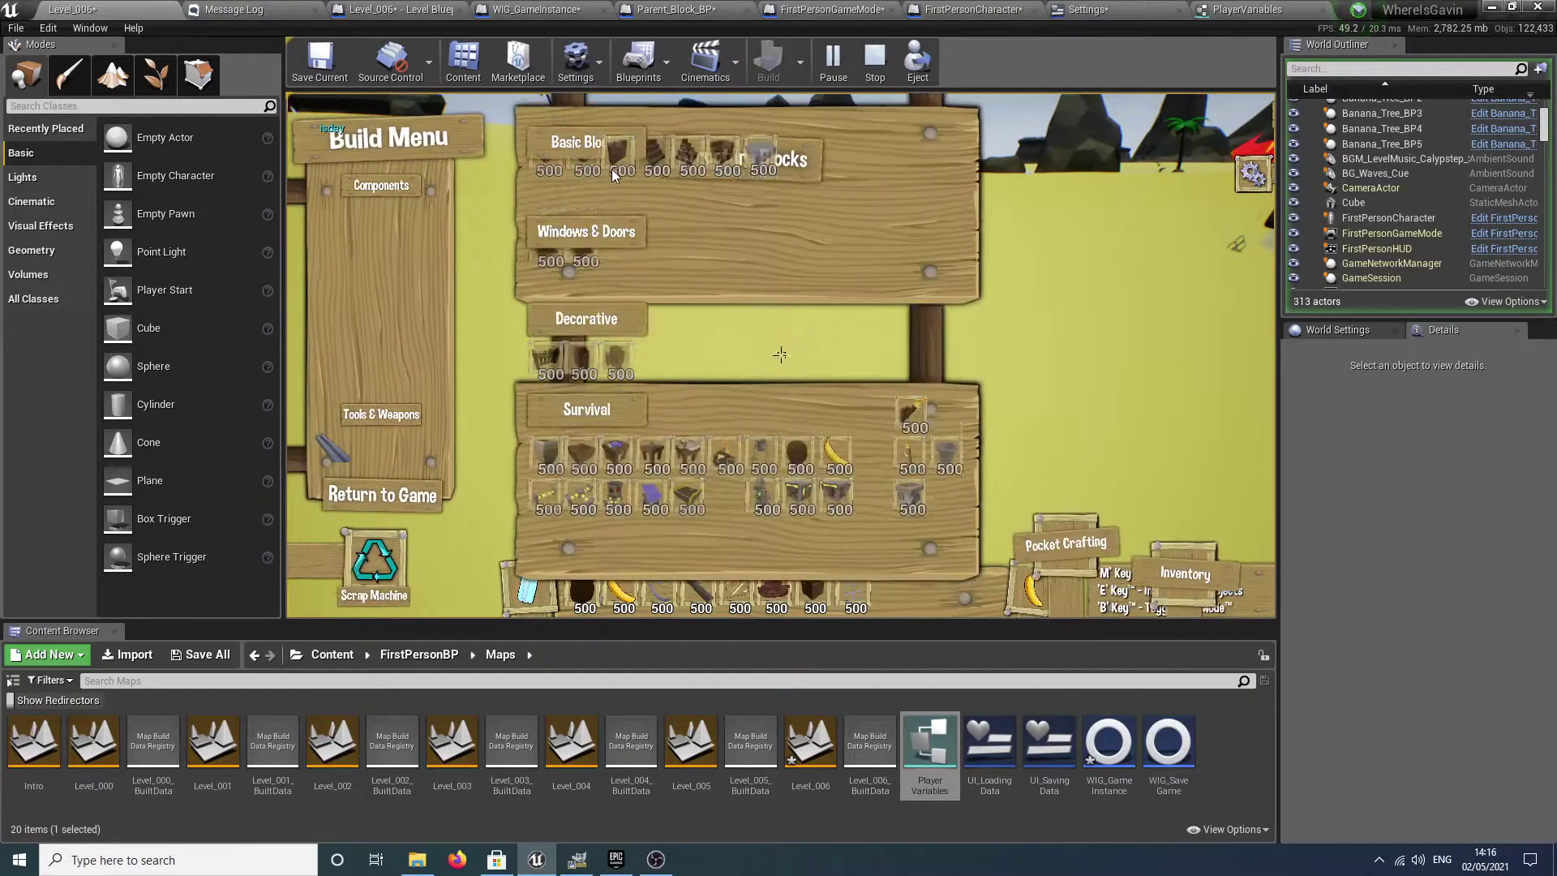
{"action": "left_click", "coordinate": [772, 159]}
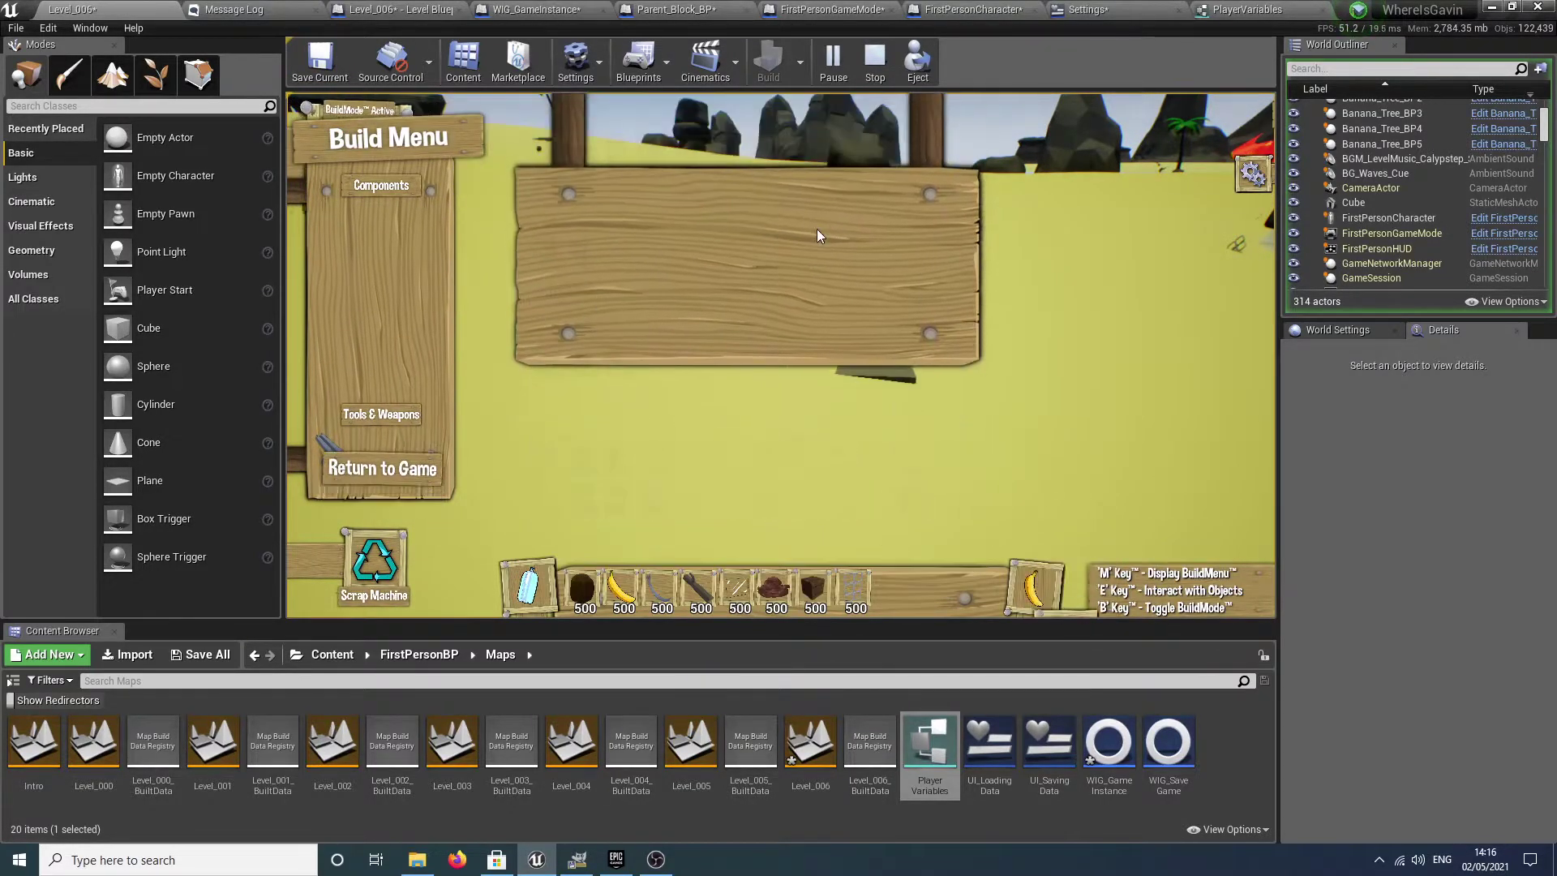
{"action": "left_click", "coordinate": [780, 355]}
{"action": "key", "text": "w"}
{"action": "right_click", "coordinate": [780, 354]}
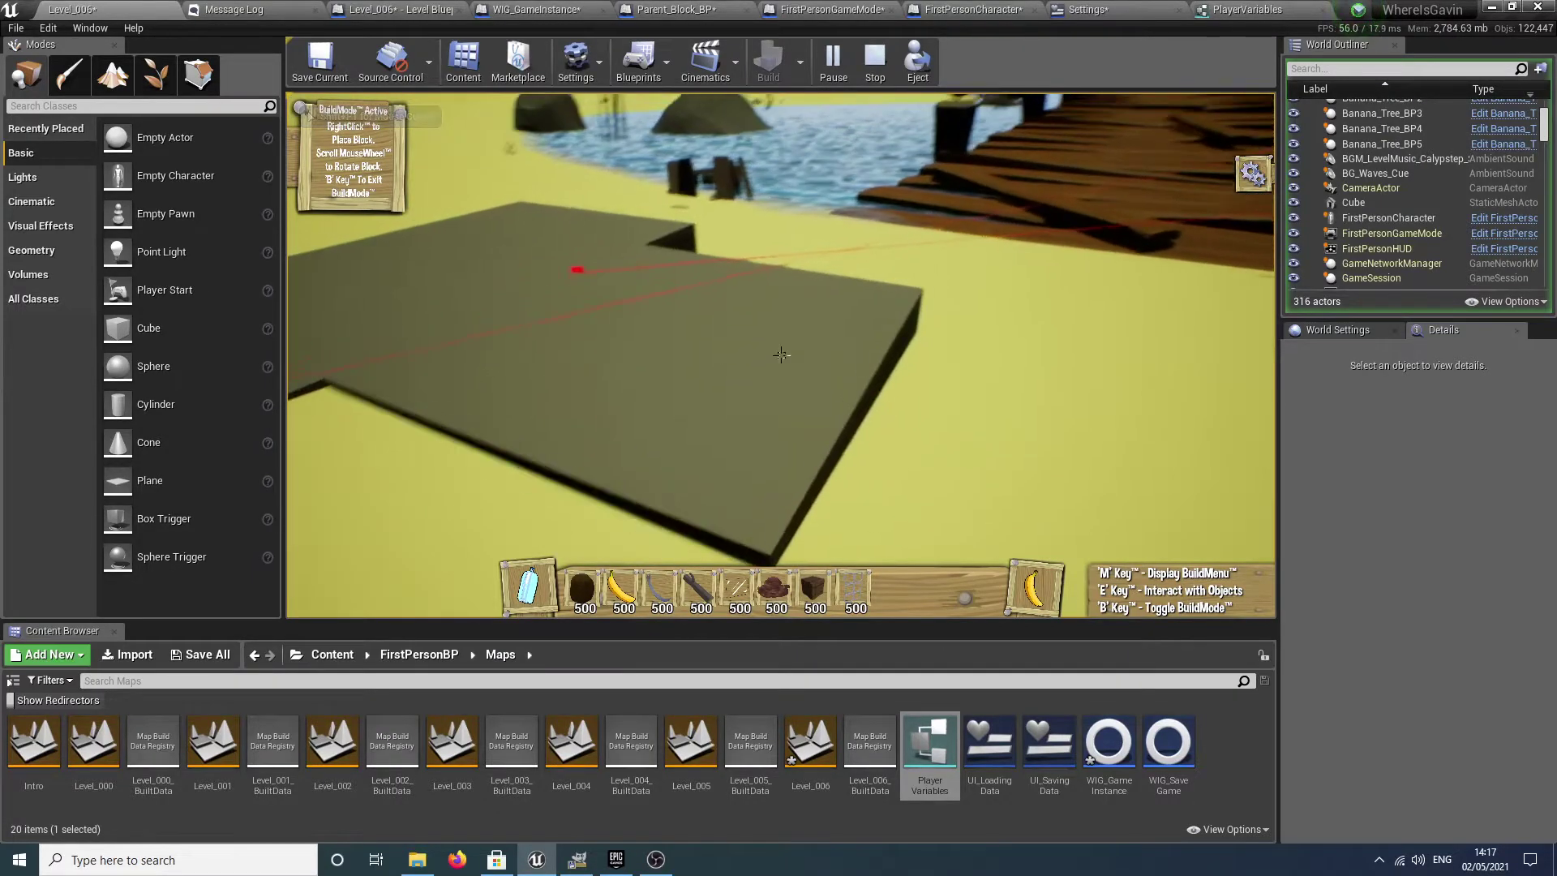
Extend the foundation with more grey slabs near the dock and leave build mode.
{"action": "right_click", "coordinate": [781, 354]}
{"action": "right_click", "coordinate": [781, 355]}
{"action": "key", "text": "s"}
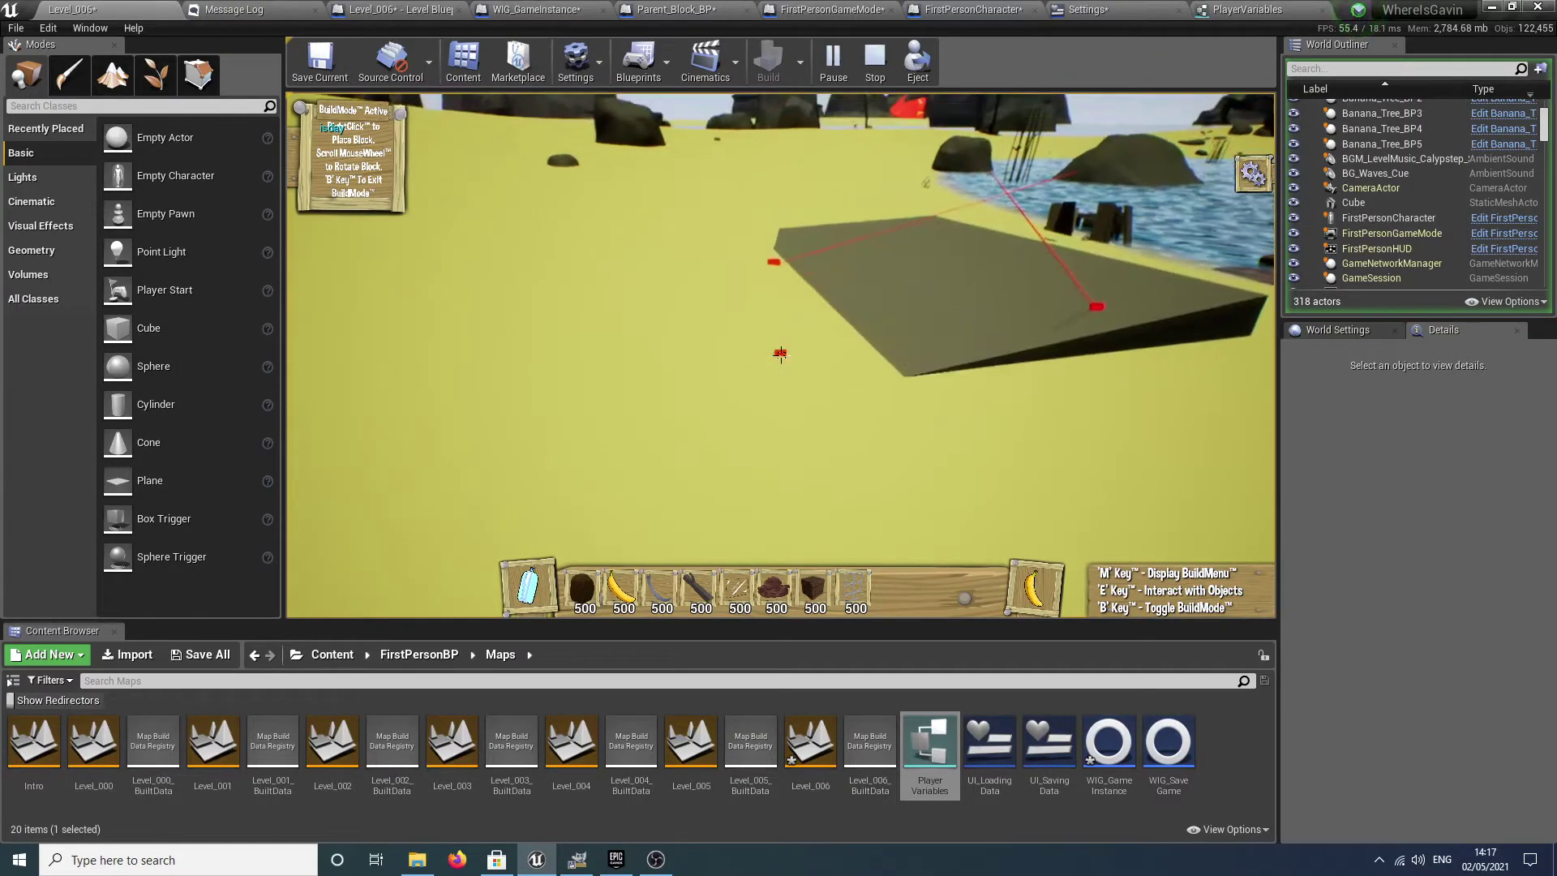
{"action": "right_click", "coordinate": [780, 355]}
{"action": "right_click", "coordinate": [780, 354]}
{"action": "key", "text": "w"}
{"action": "right_click", "coordinate": [780, 355]}
{"action": "key", "text": "b"}
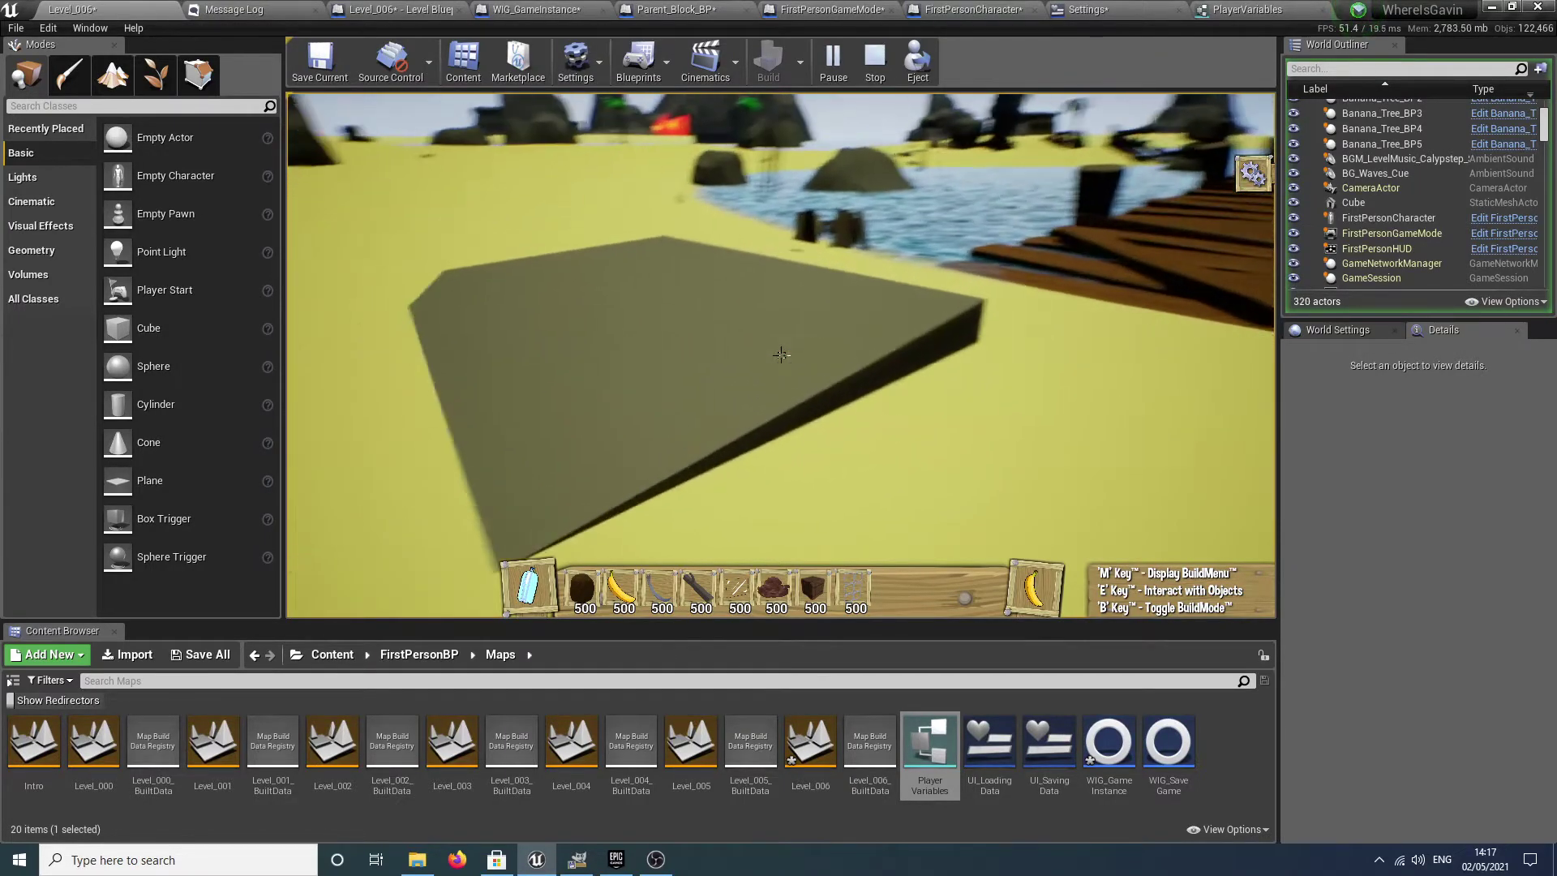
Choose the Bodgin Table from the Build Menu and place three side by side on the foundation.
{"action": "key", "text": "m"}
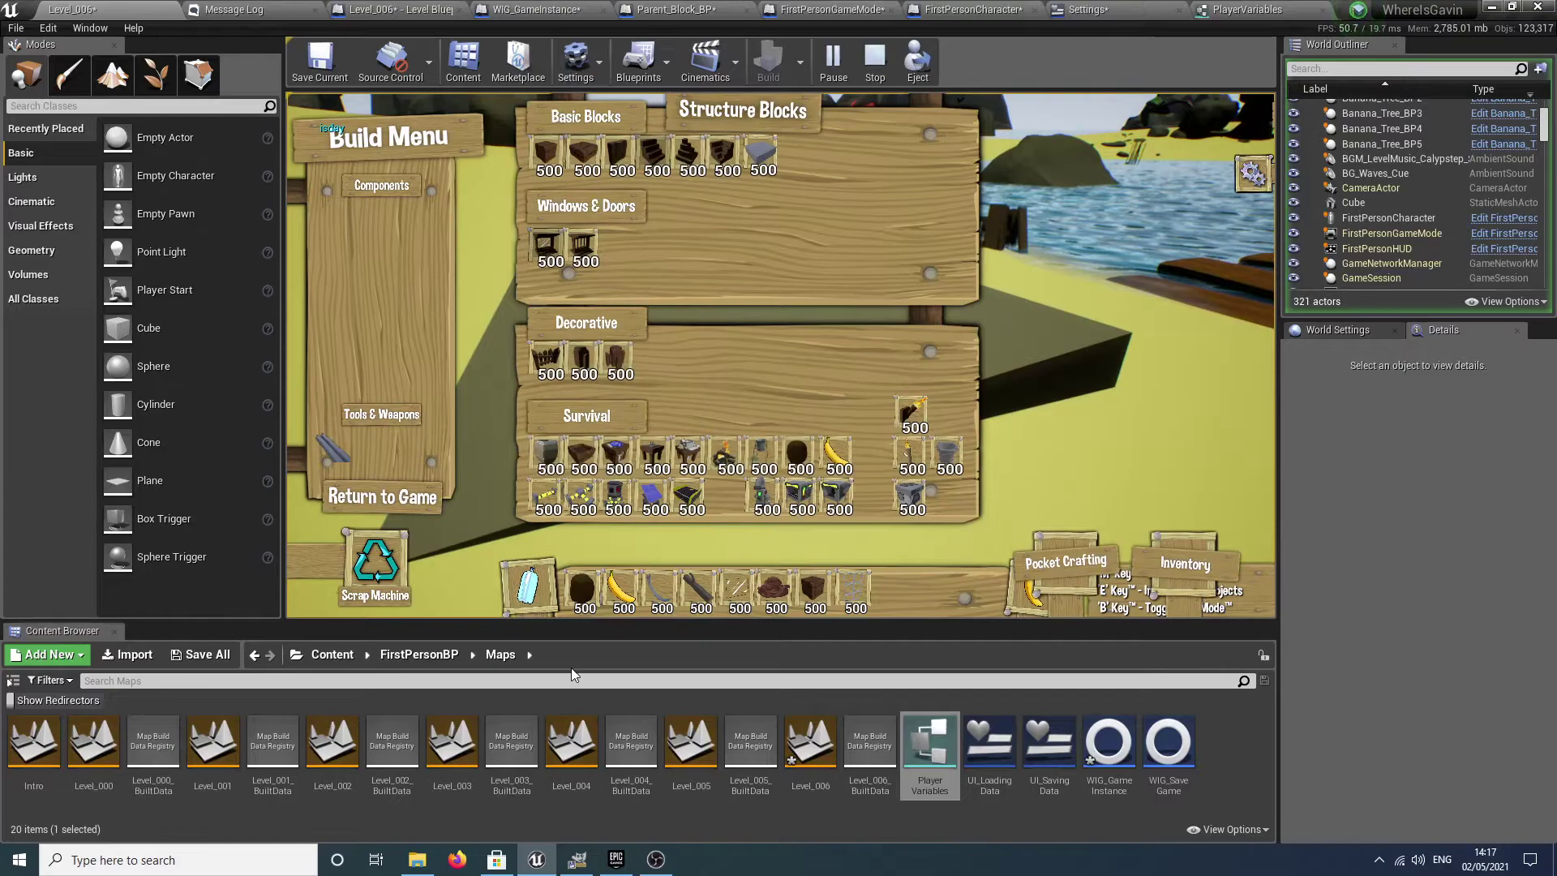
{"action": "left_click", "coordinate": [615, 459]}
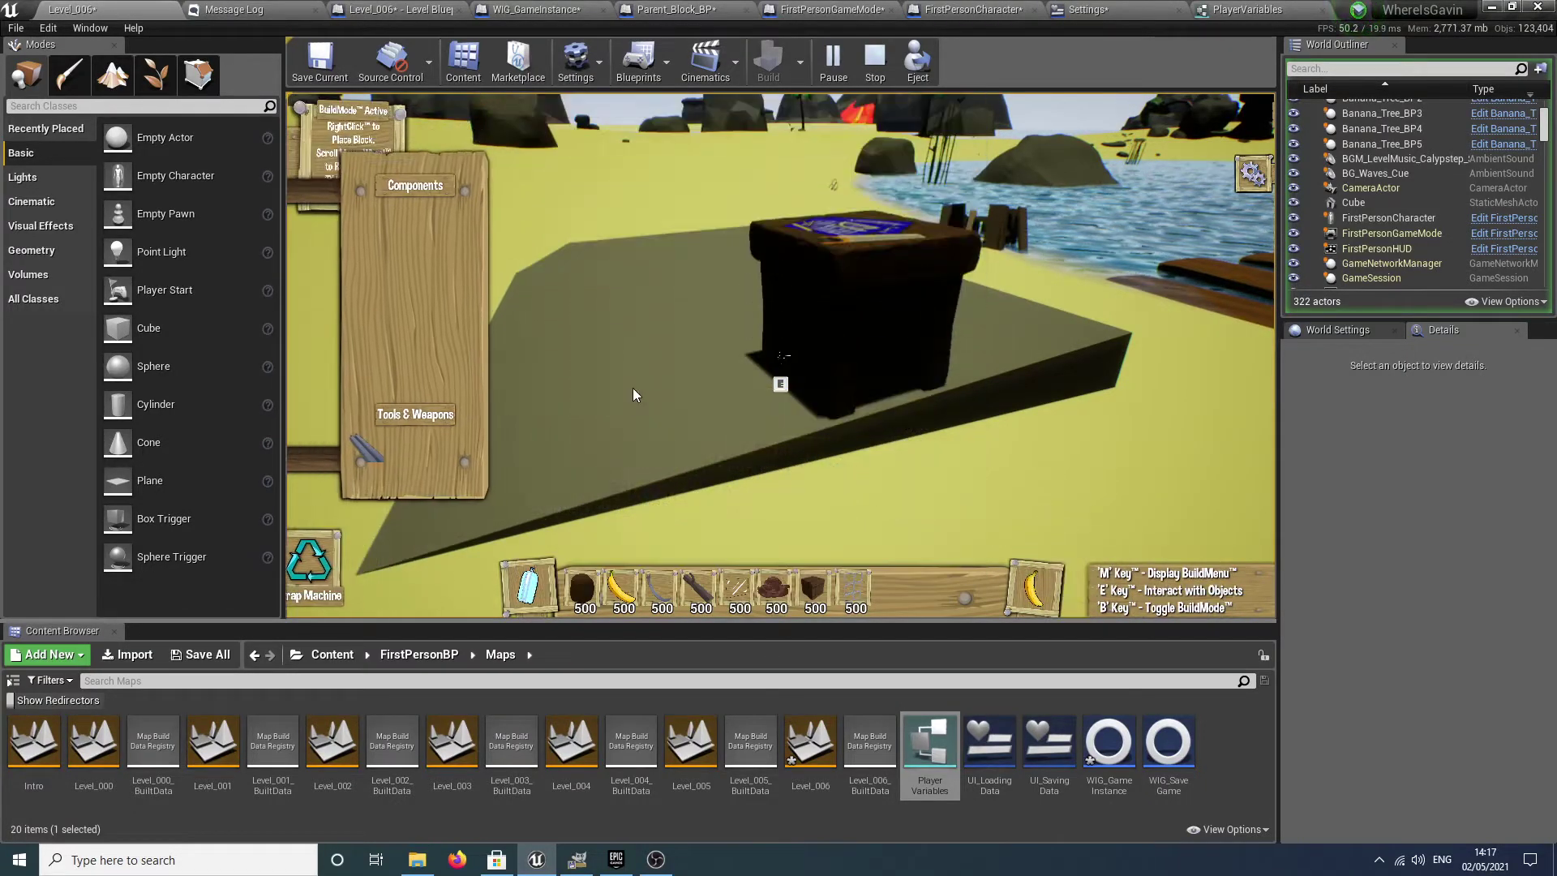
{"action": "left_click", "coordinate": [780, 355]}
{"action": "key", "text": "w"}
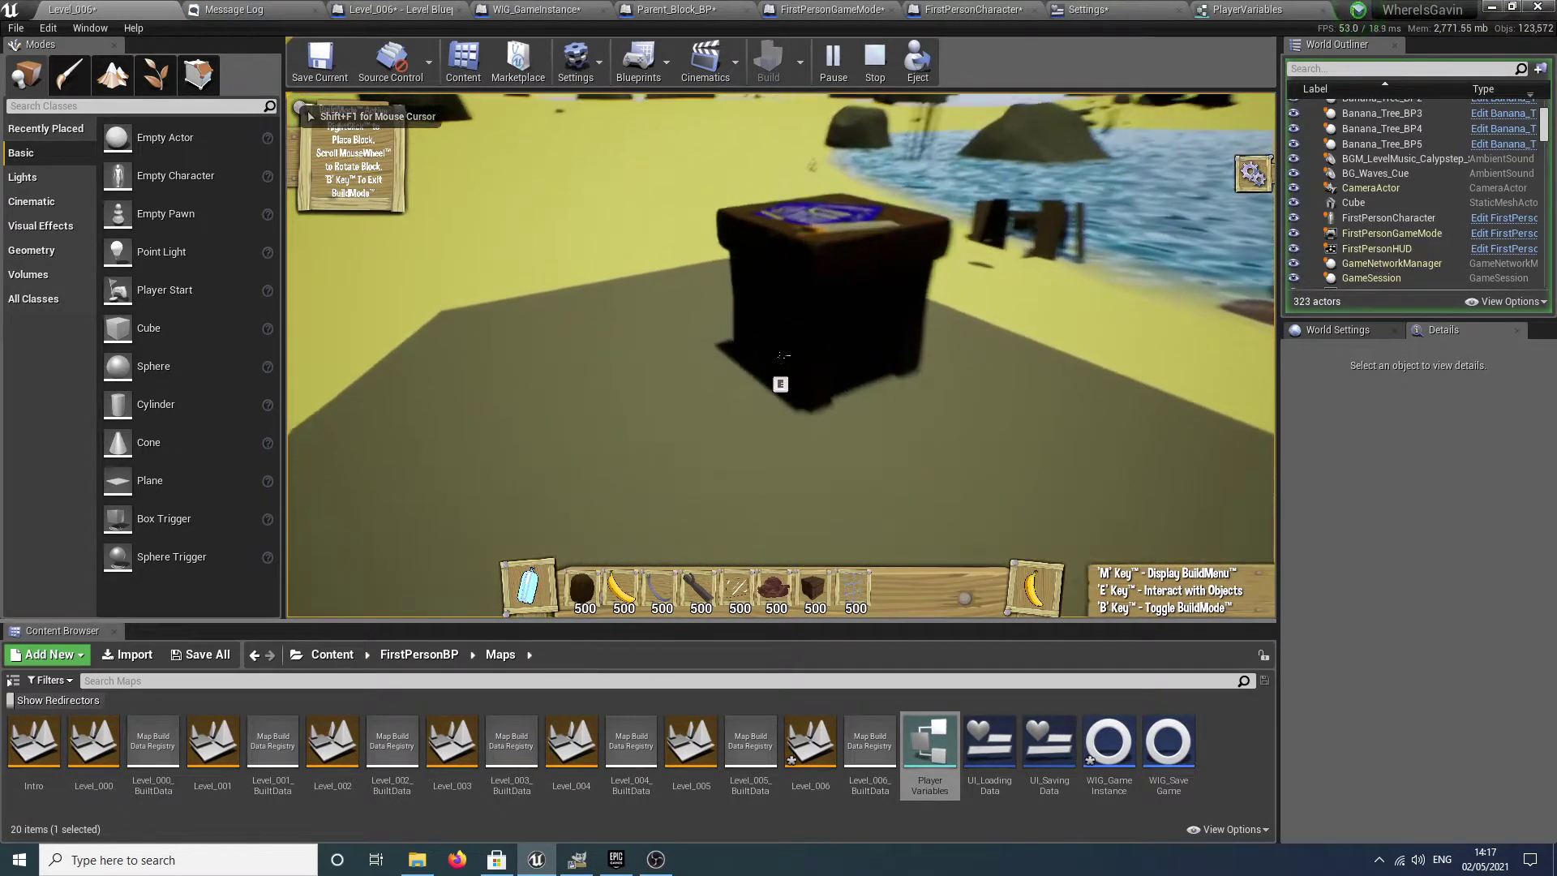
{"action": "right_click", "coordinate": [780, 355]}
{"action": "right_click", "coordinate": [780, 355]}
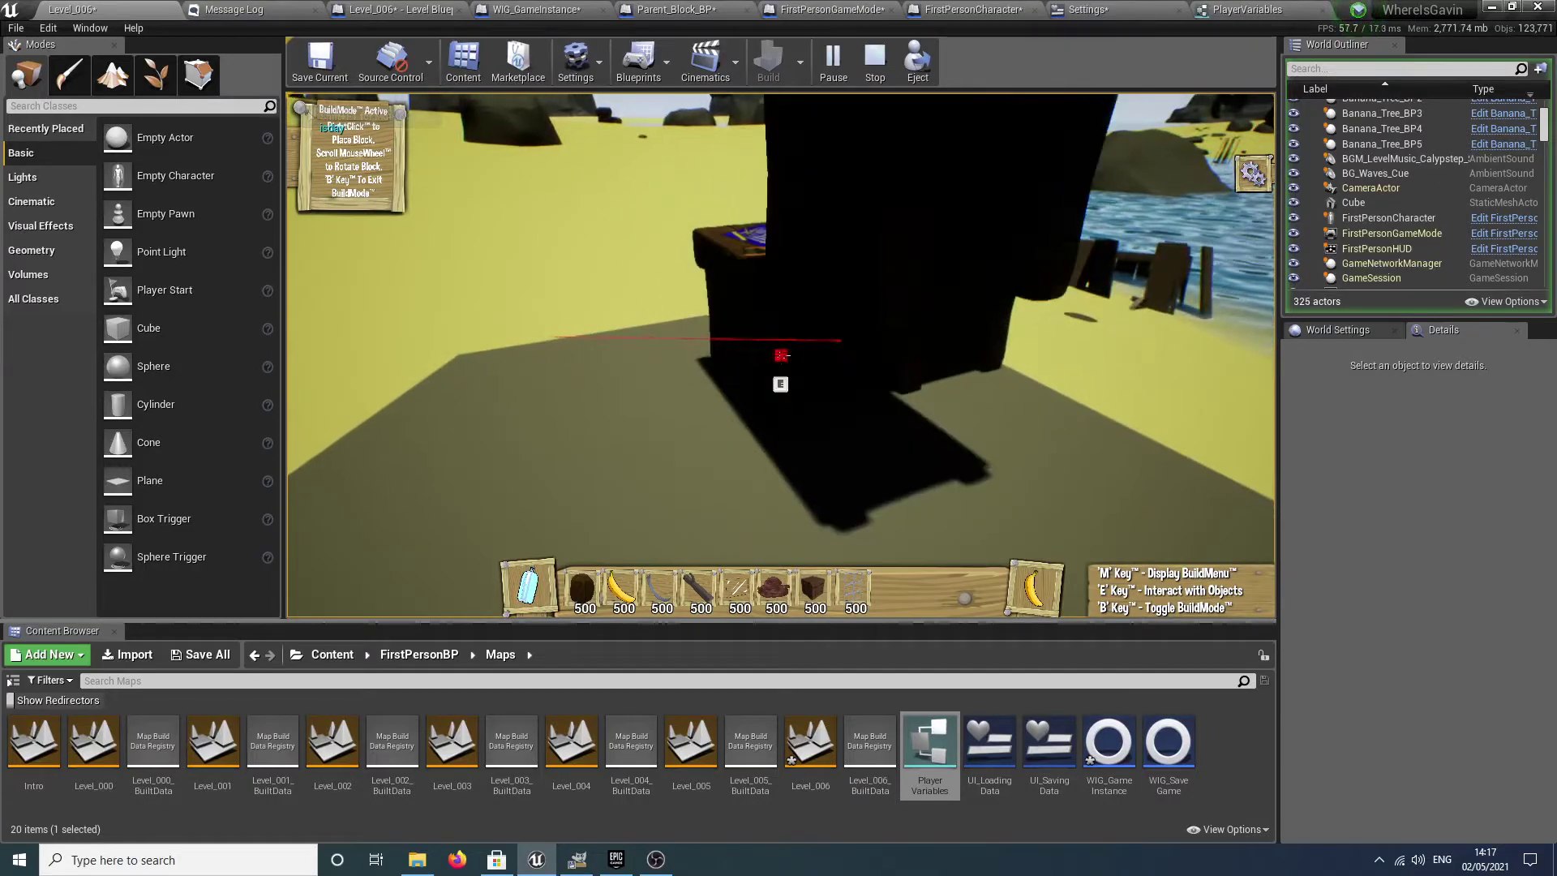
{"action": "right_click", "coordinate": [780, 355]}
{"action": "key", "text": "s"}
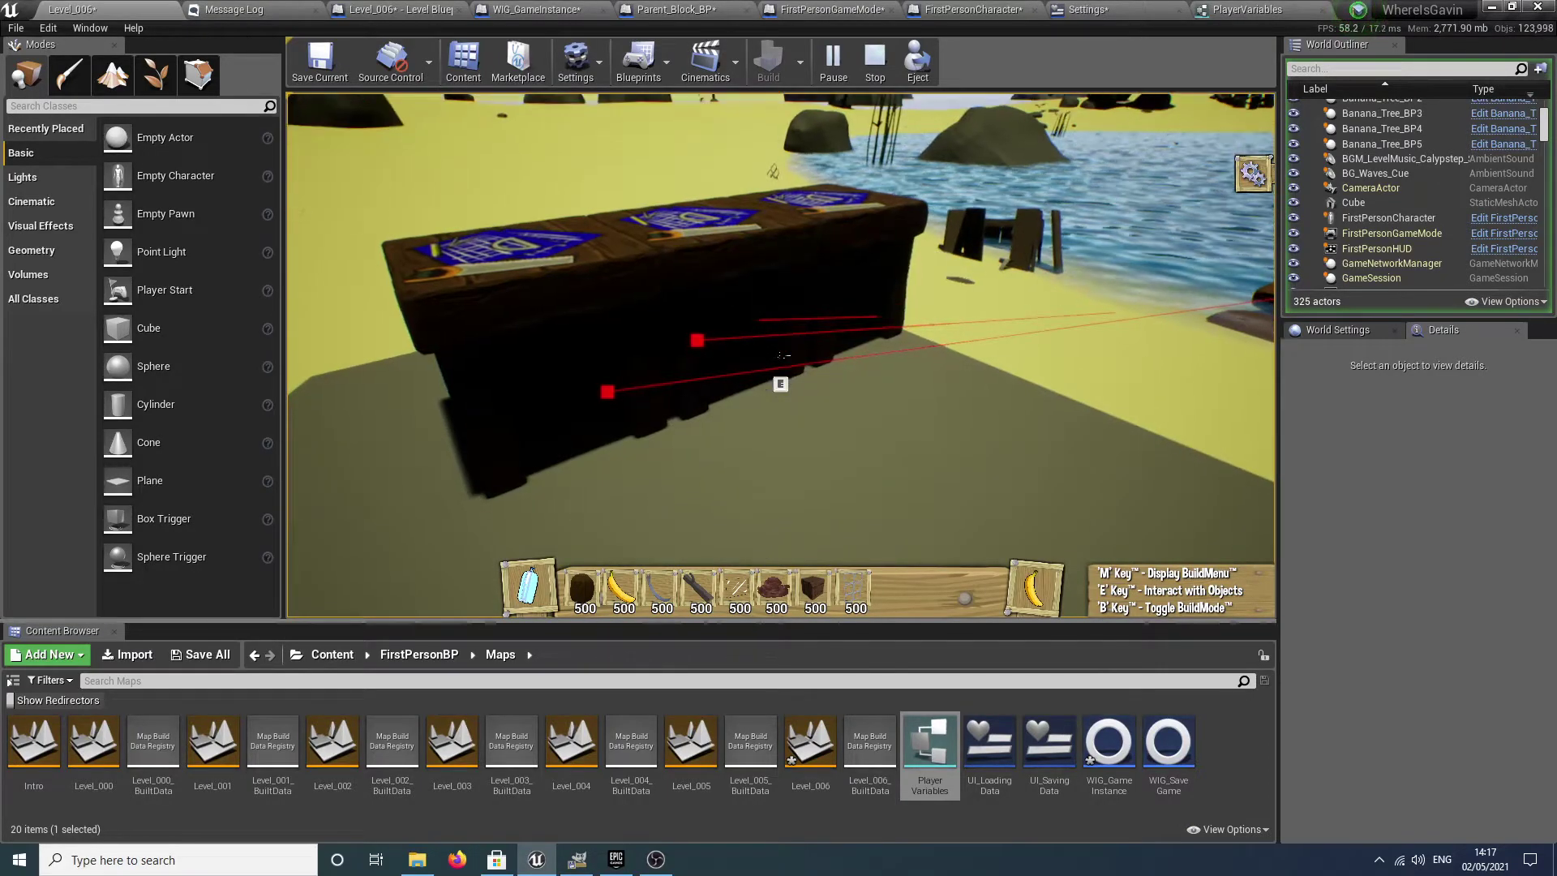
Choose the wooden planter from the Build Menu and place three in a row beside the Bodgin Tables.
{"action": "key", "text": "m"}
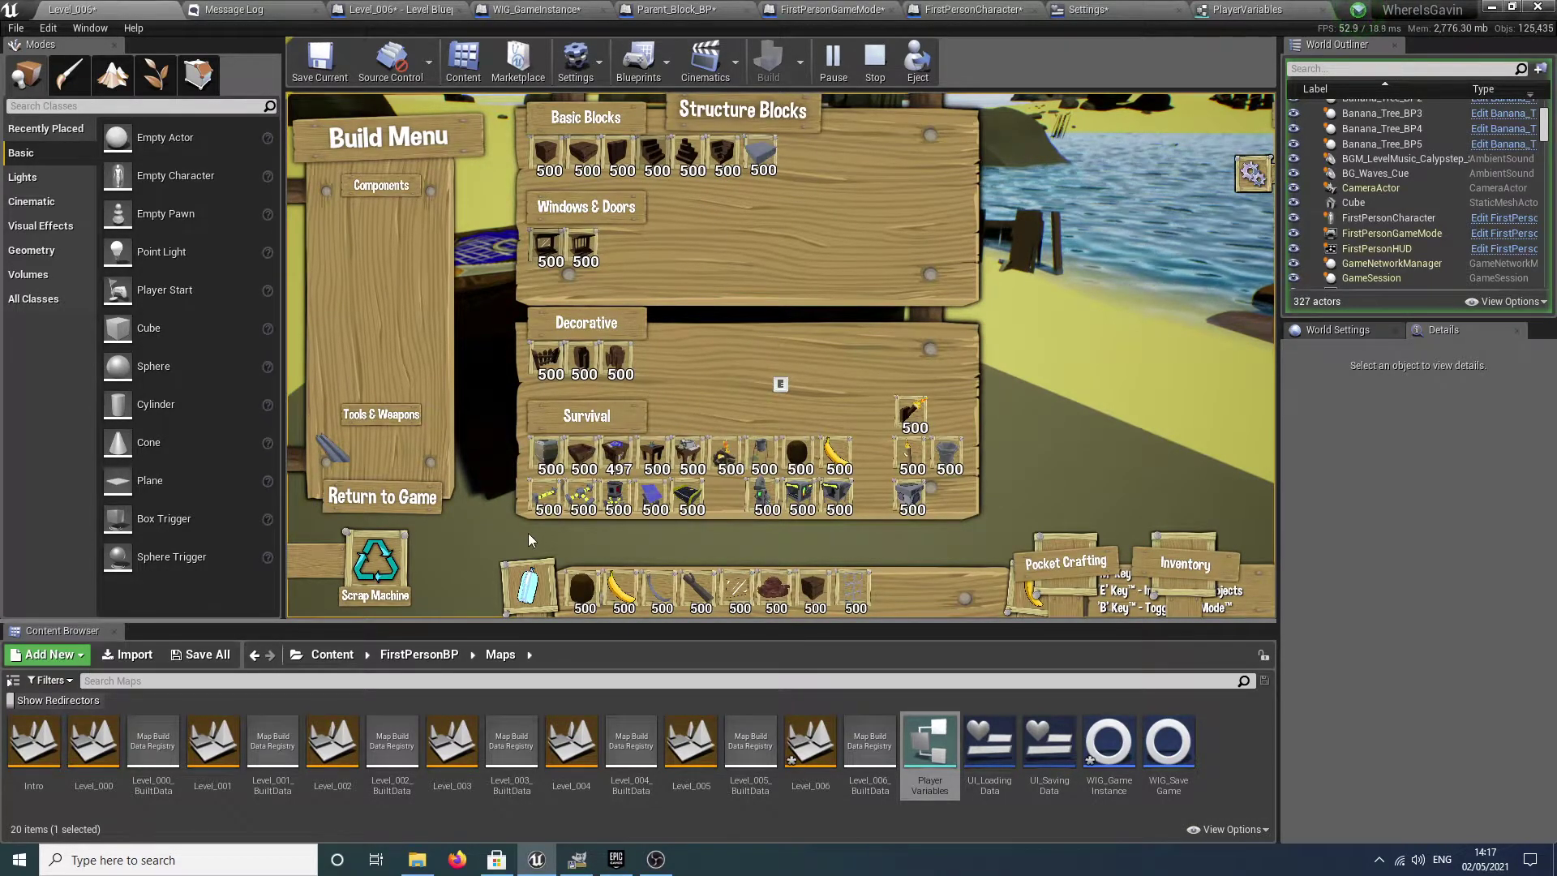
{"action": "left_click", "coordinate": [594, 443]}
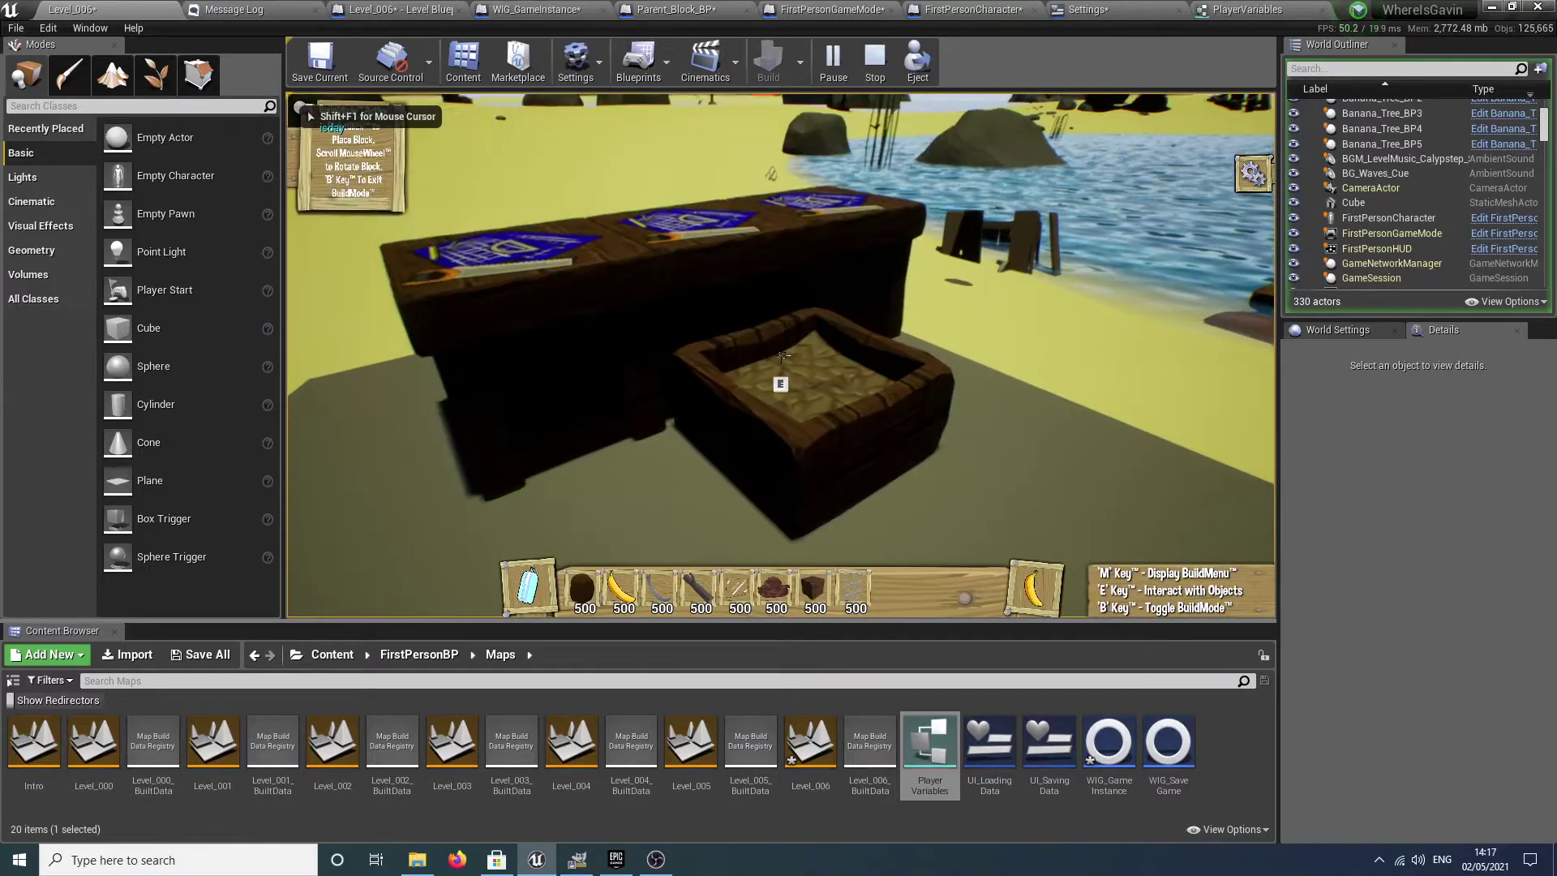
{"action": "right_click", "coordinate": [780, 356]}
{"action": "right_click", "coordinate": [780, 356]}
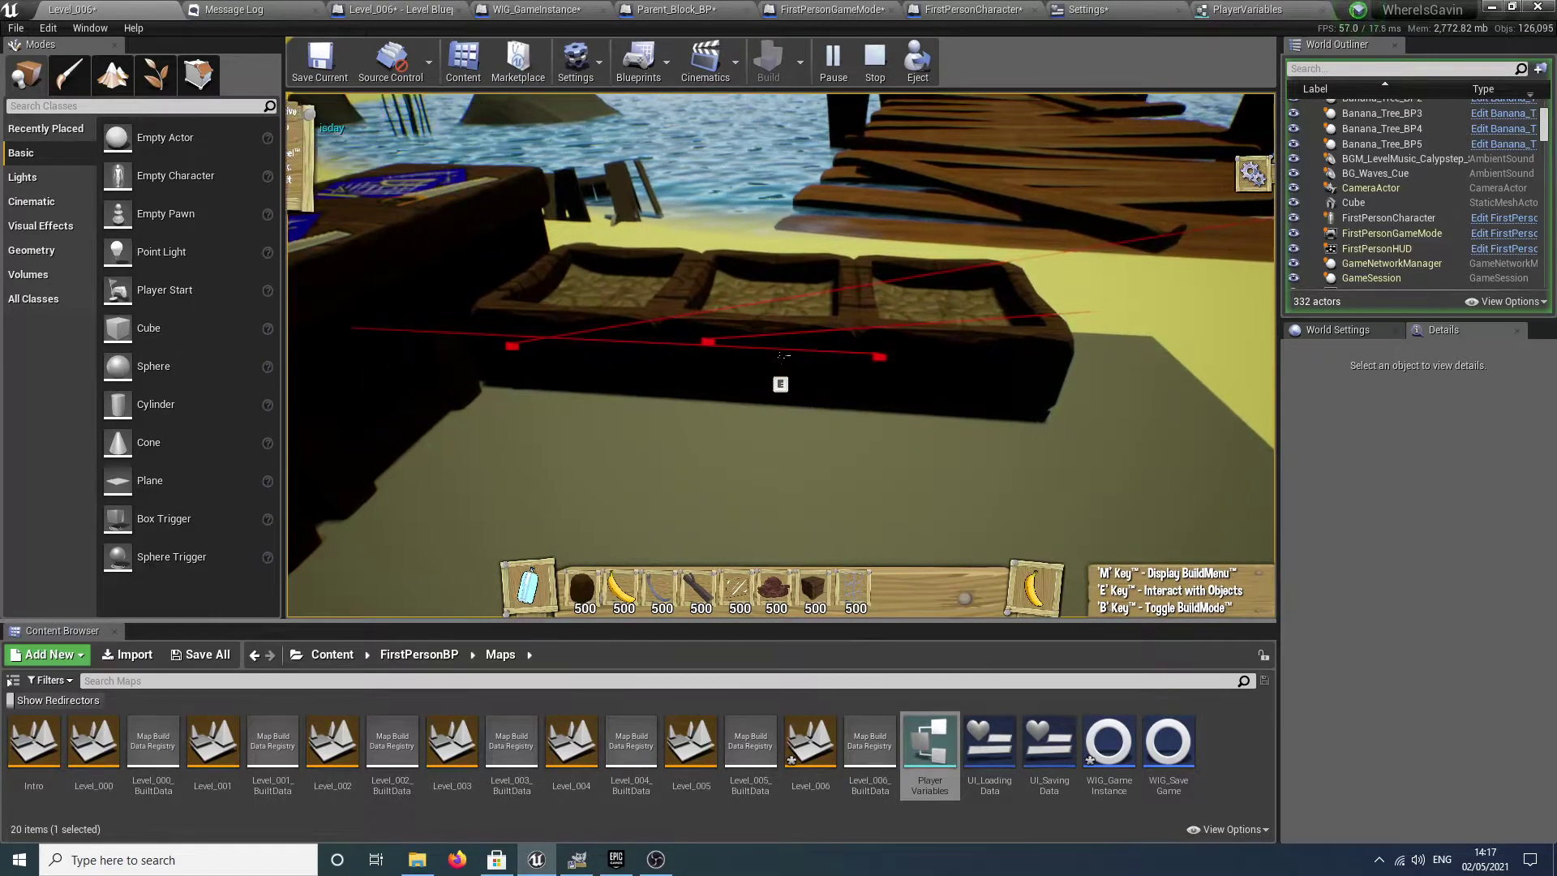
Choose the grey foundation slab from the Build Menu, extend the foundation along the beach and return to the game.
{"action": "key", "text": "m"}
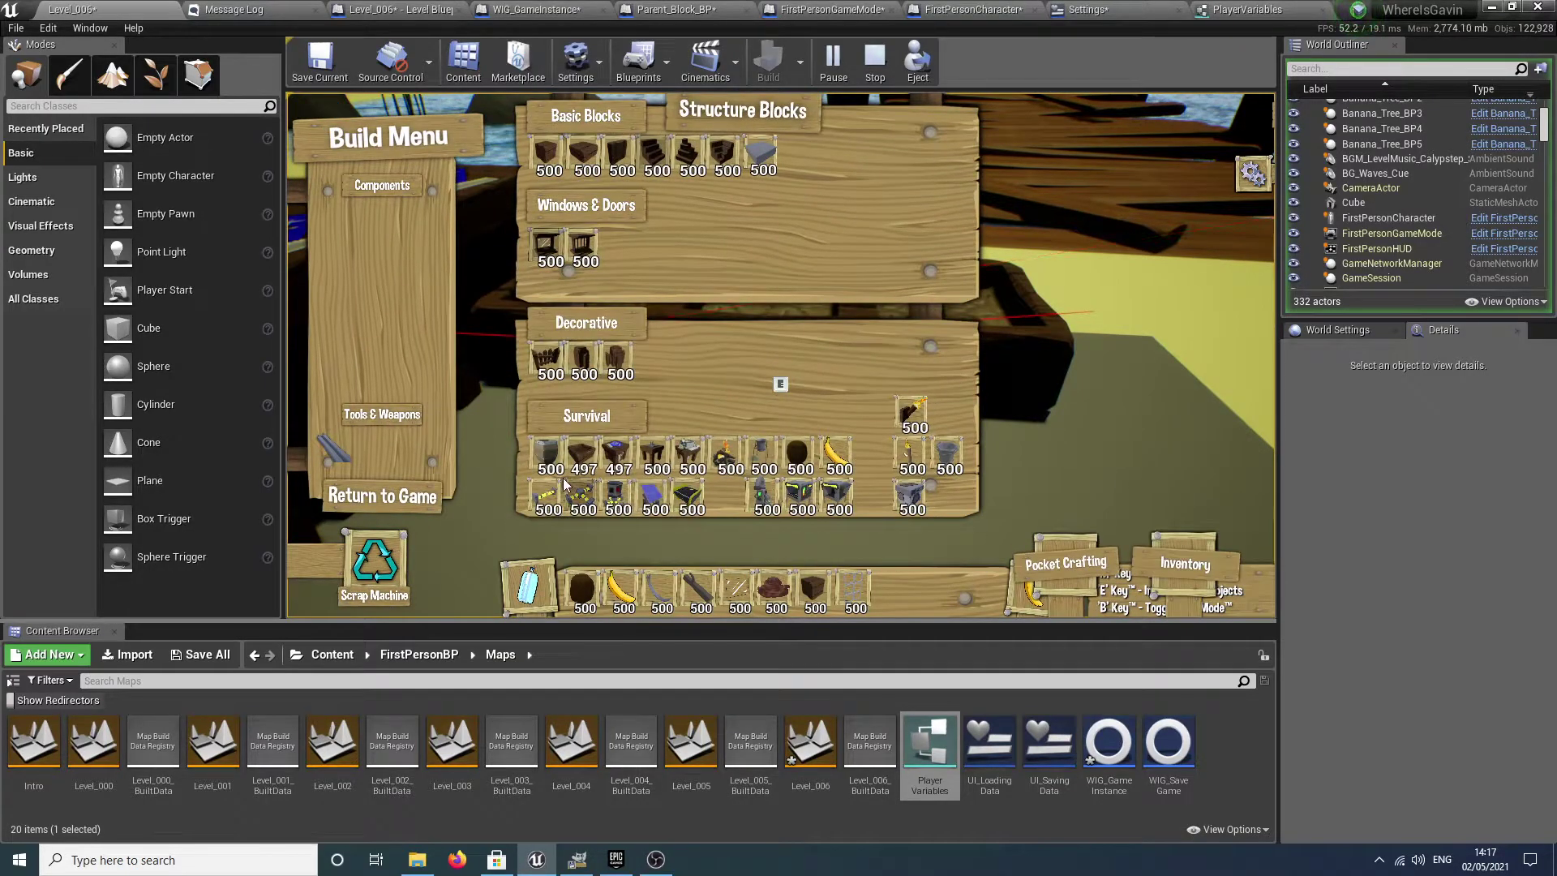
{"action": "left_click", "coordinate": [775, 140]}
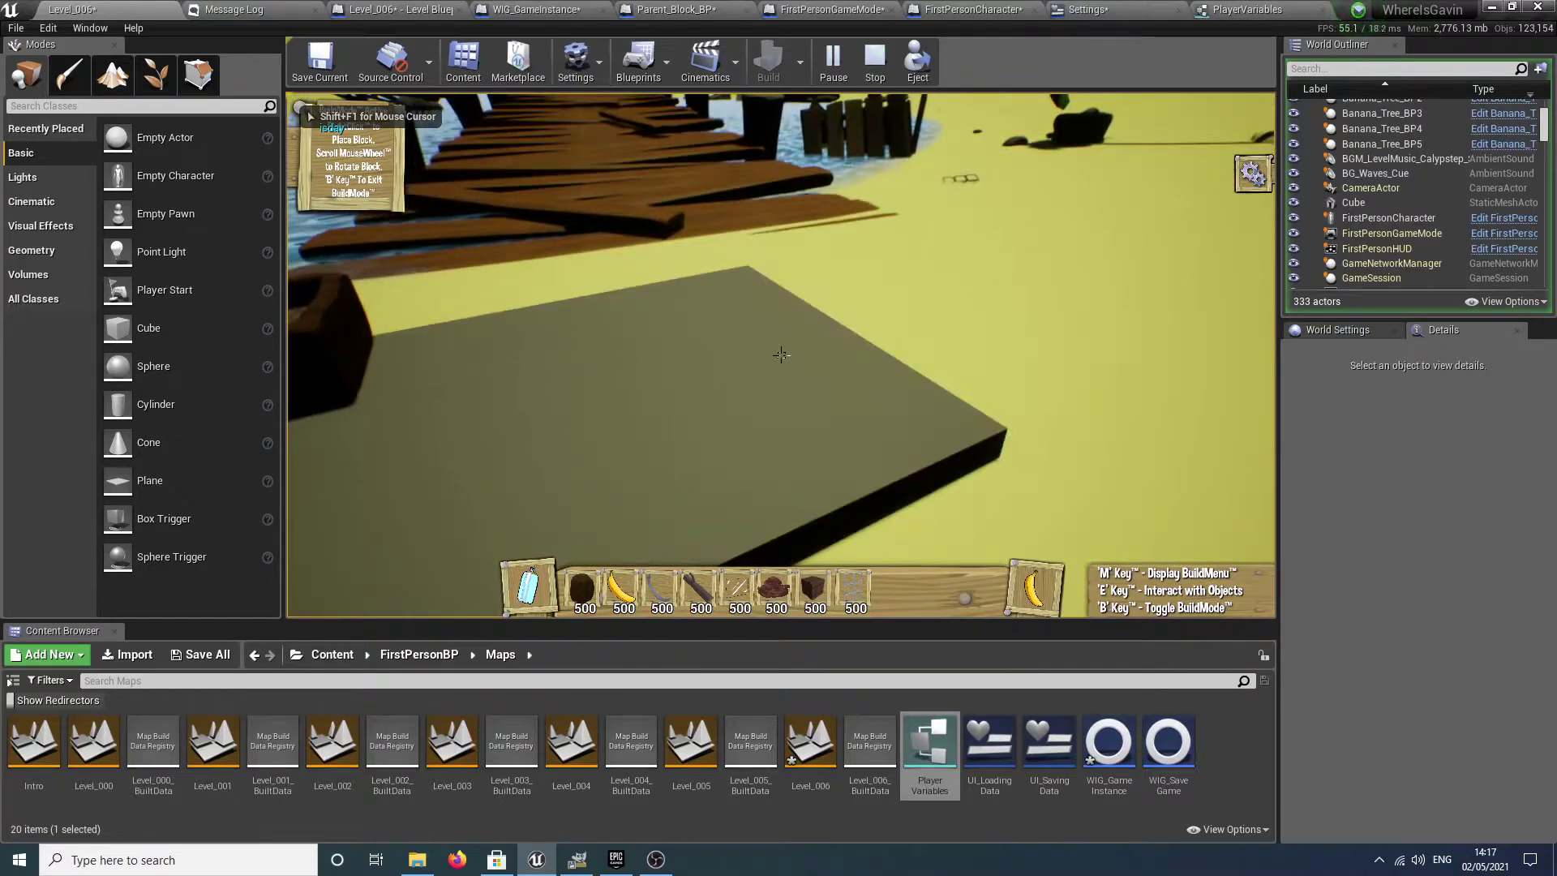
{"action": "right_click", "coordinate": [780, 355]}
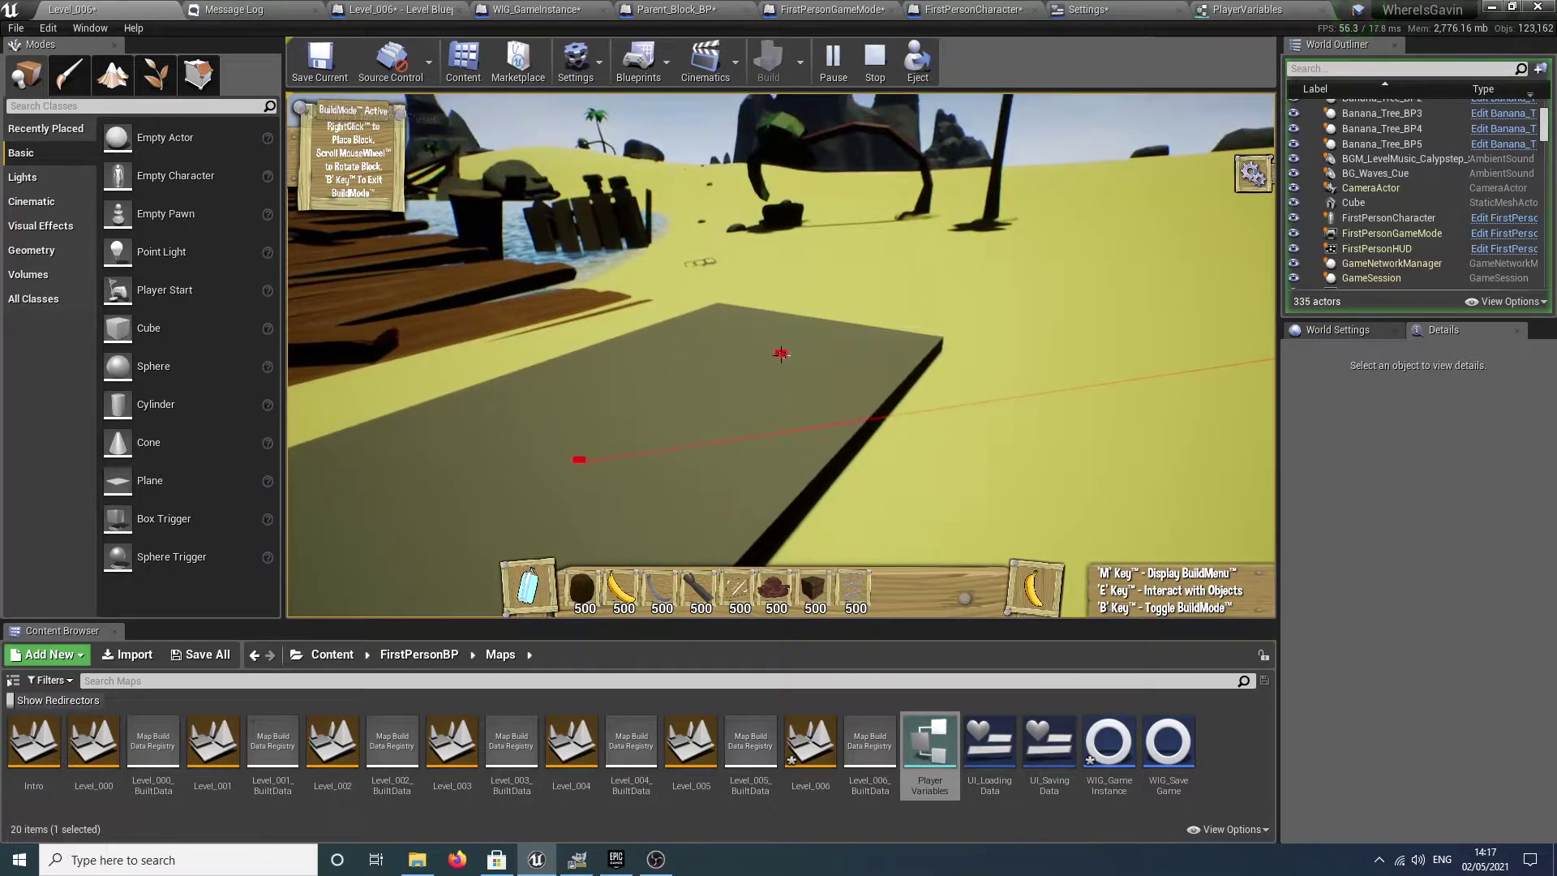
{"action": "key", "text": "m"}
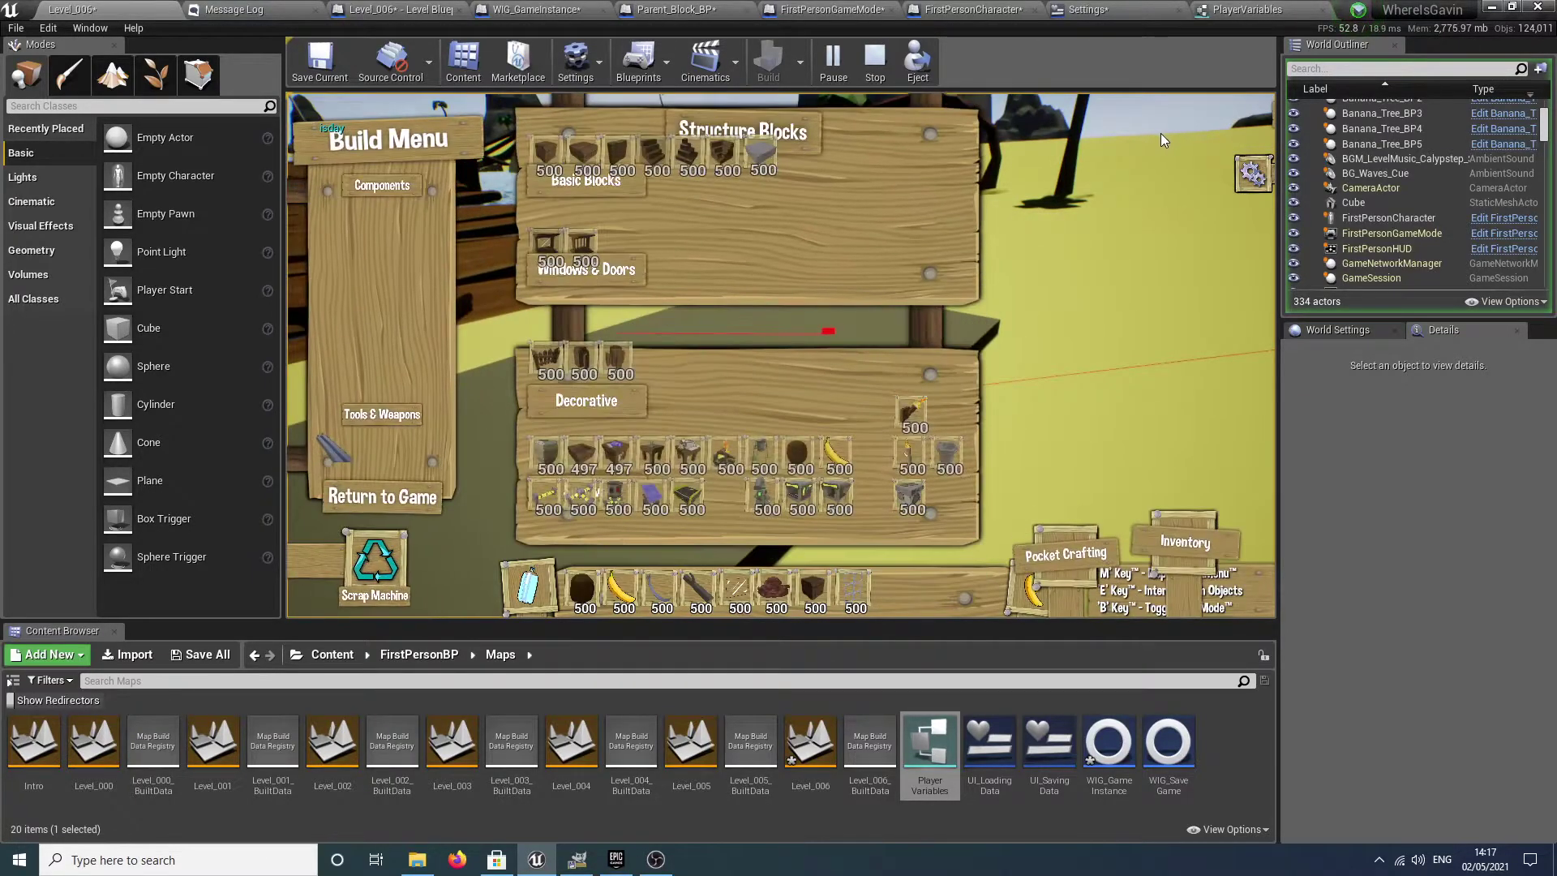
{"action": "left_click", "coordinate": [377, 498]}
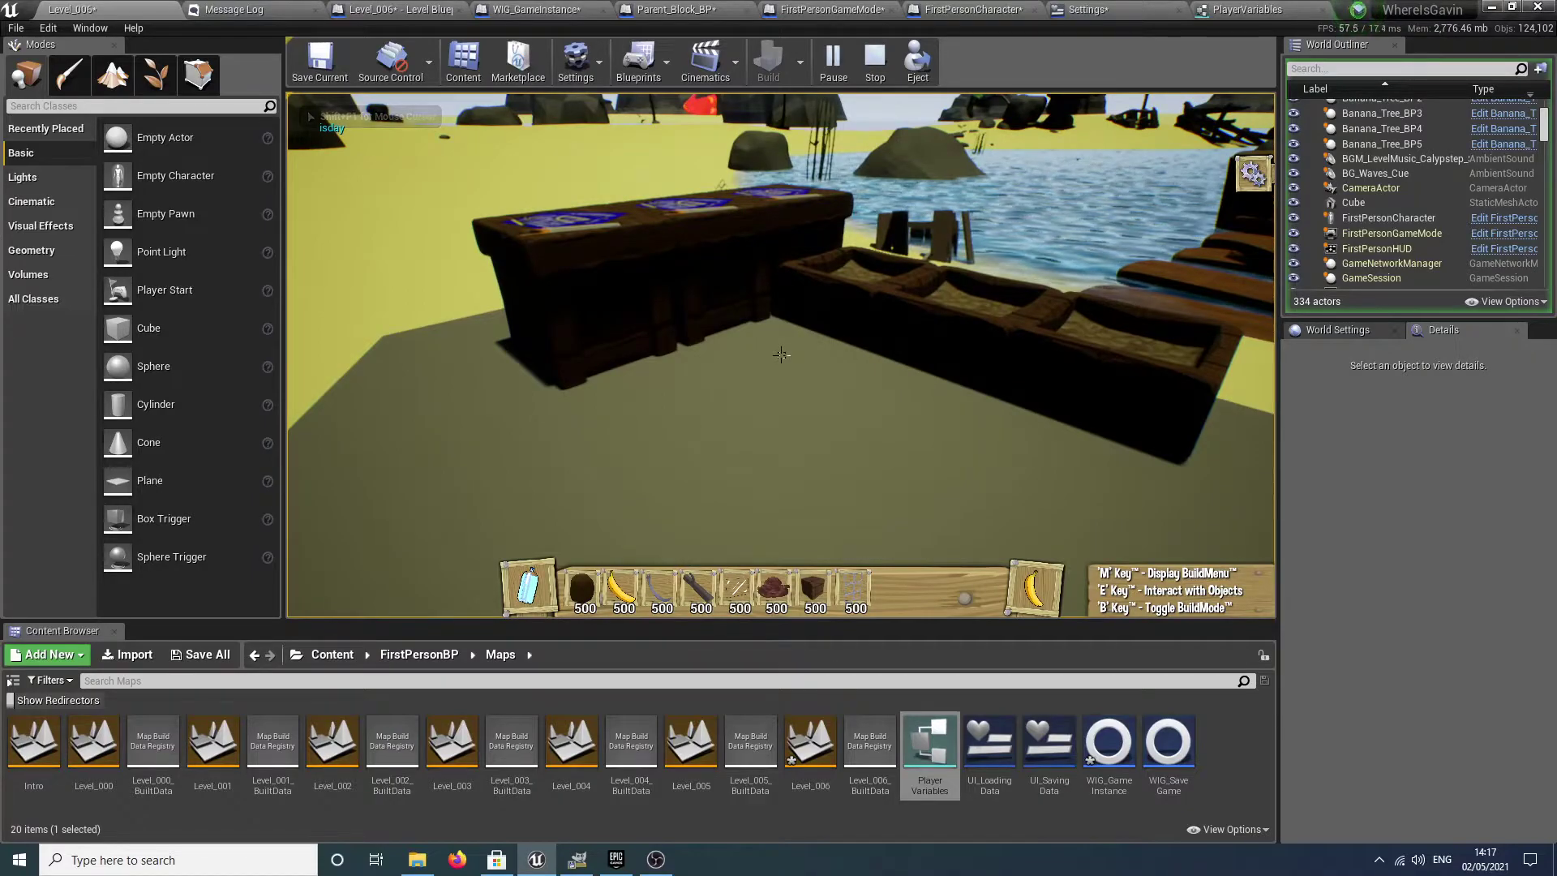
Choose the campfire from the Build Menu, place it on the foundation near the planters and leave build mode.
{"action": "key", "text": "m"}
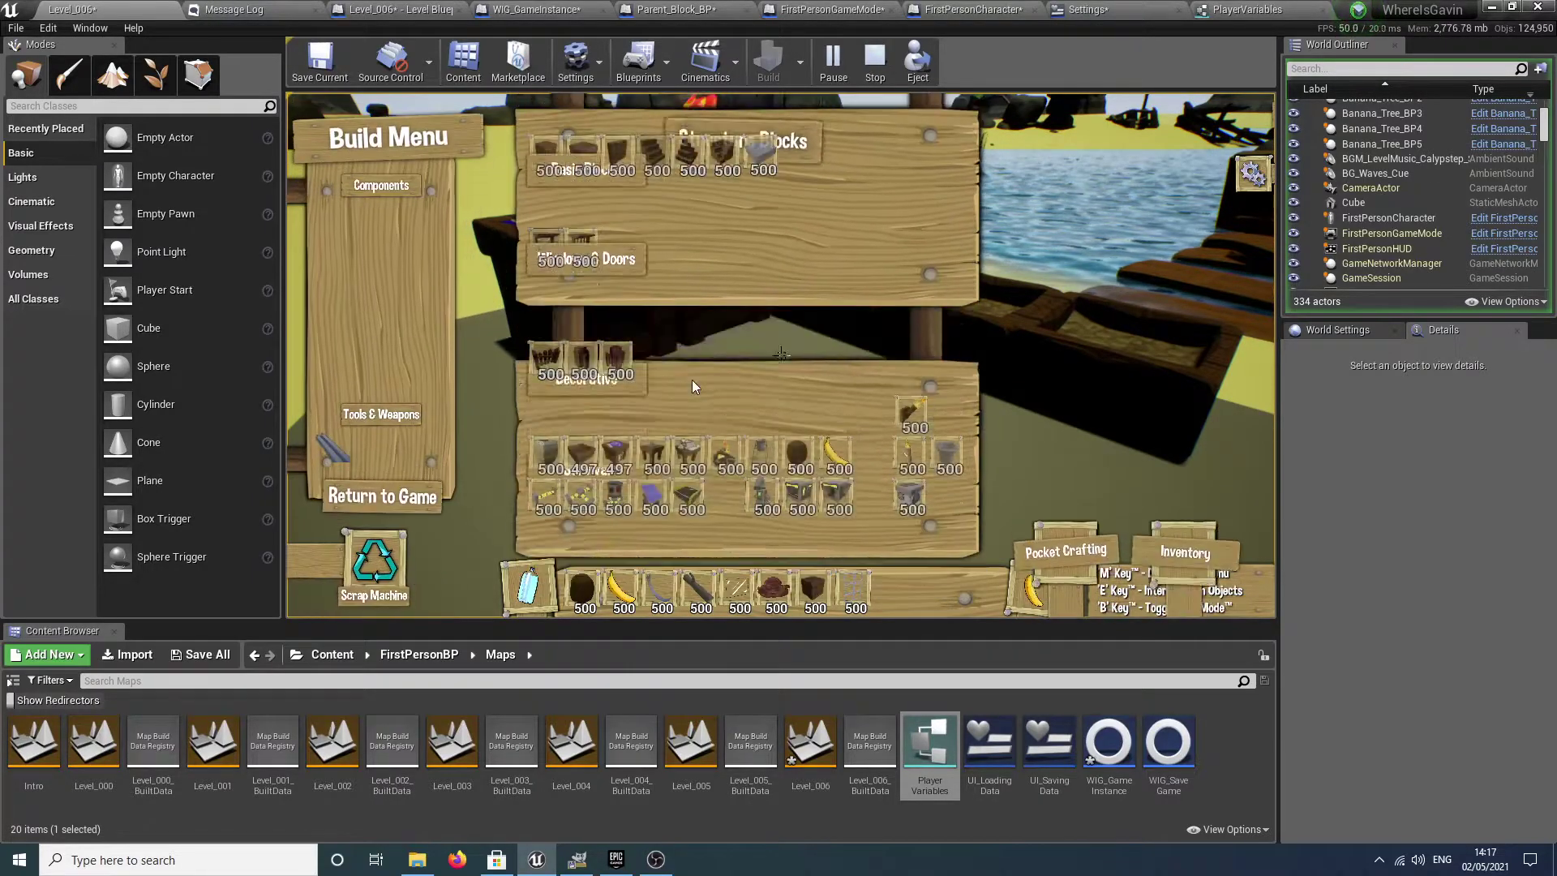
{"action": "left_click", "coordinate": [730, 462]}
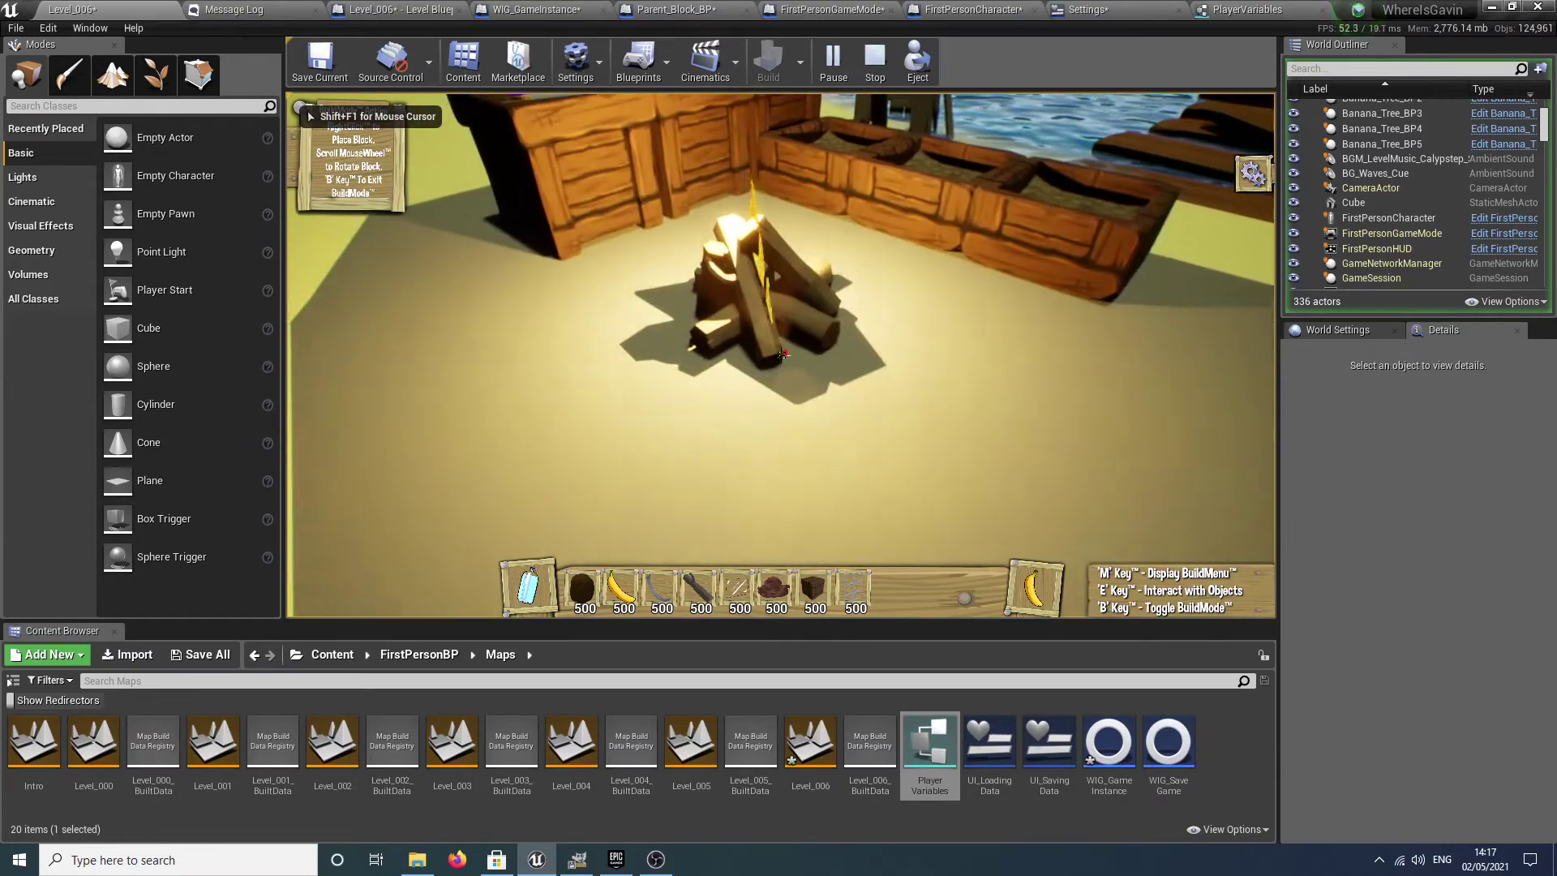
{"action": "right_click", "coordinate": [781, 354]}
{"action": "key", "text": "b"}
{"action": "key", "text": "d"}
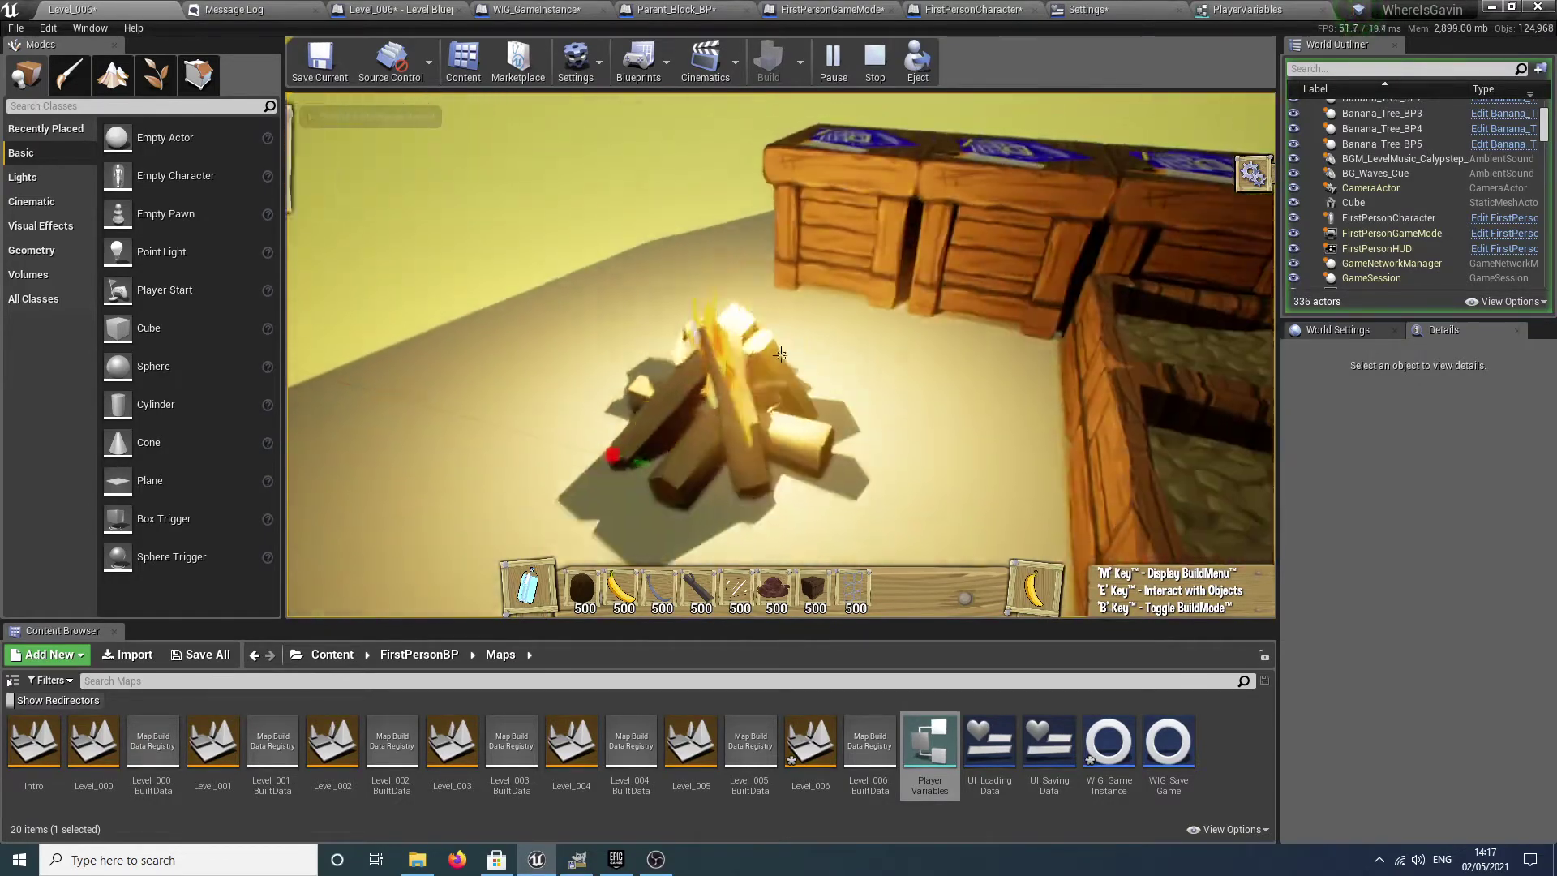
{"action": "left_click", "coordinate": [780, 354]}
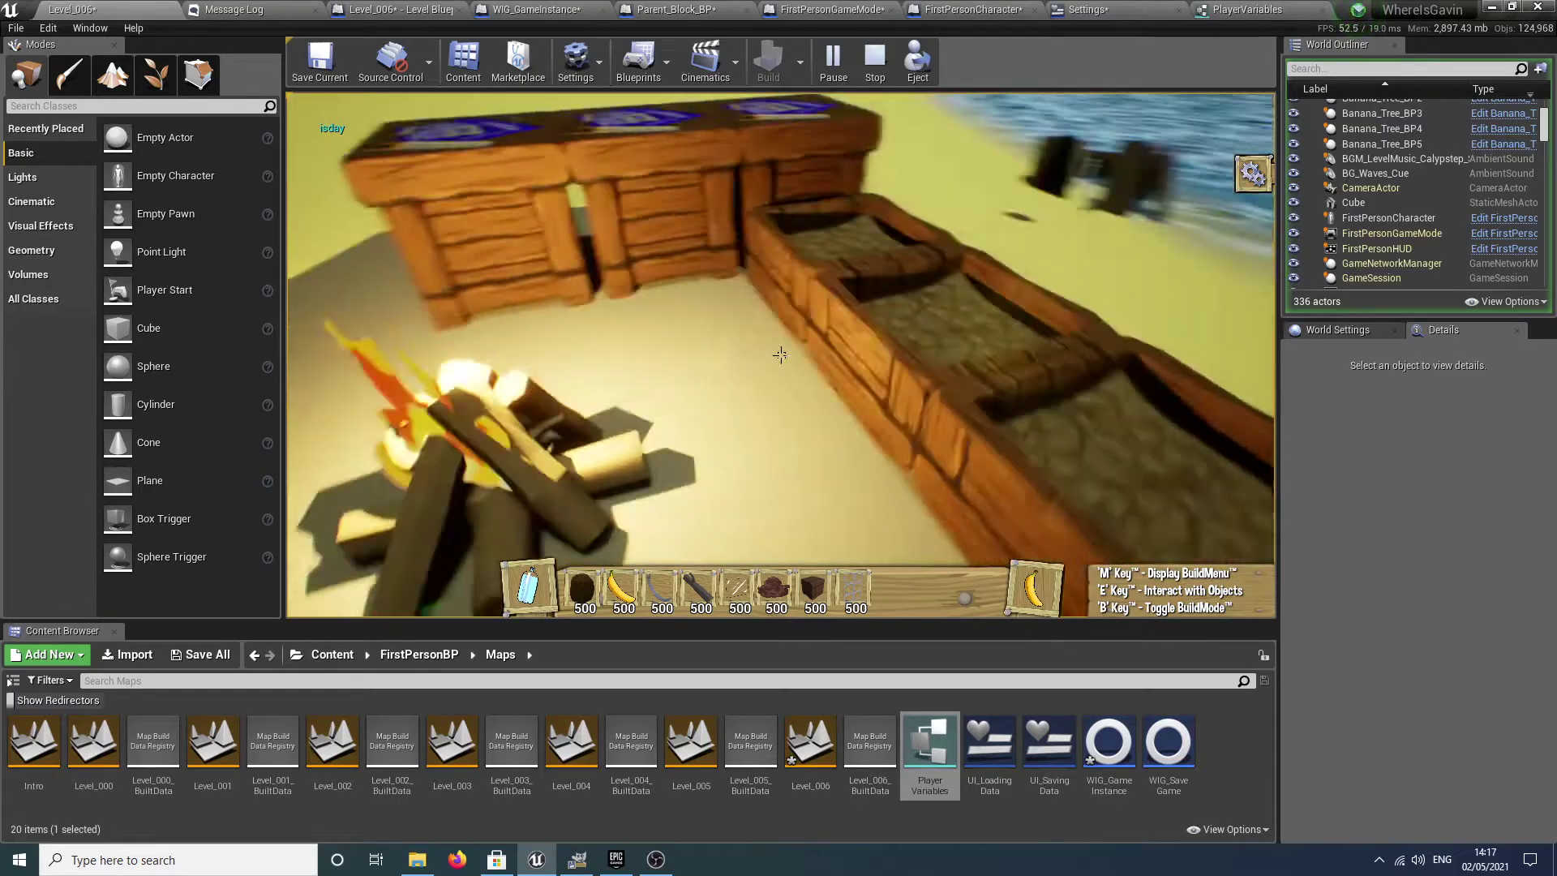
{"action": "key", "text": "w"}
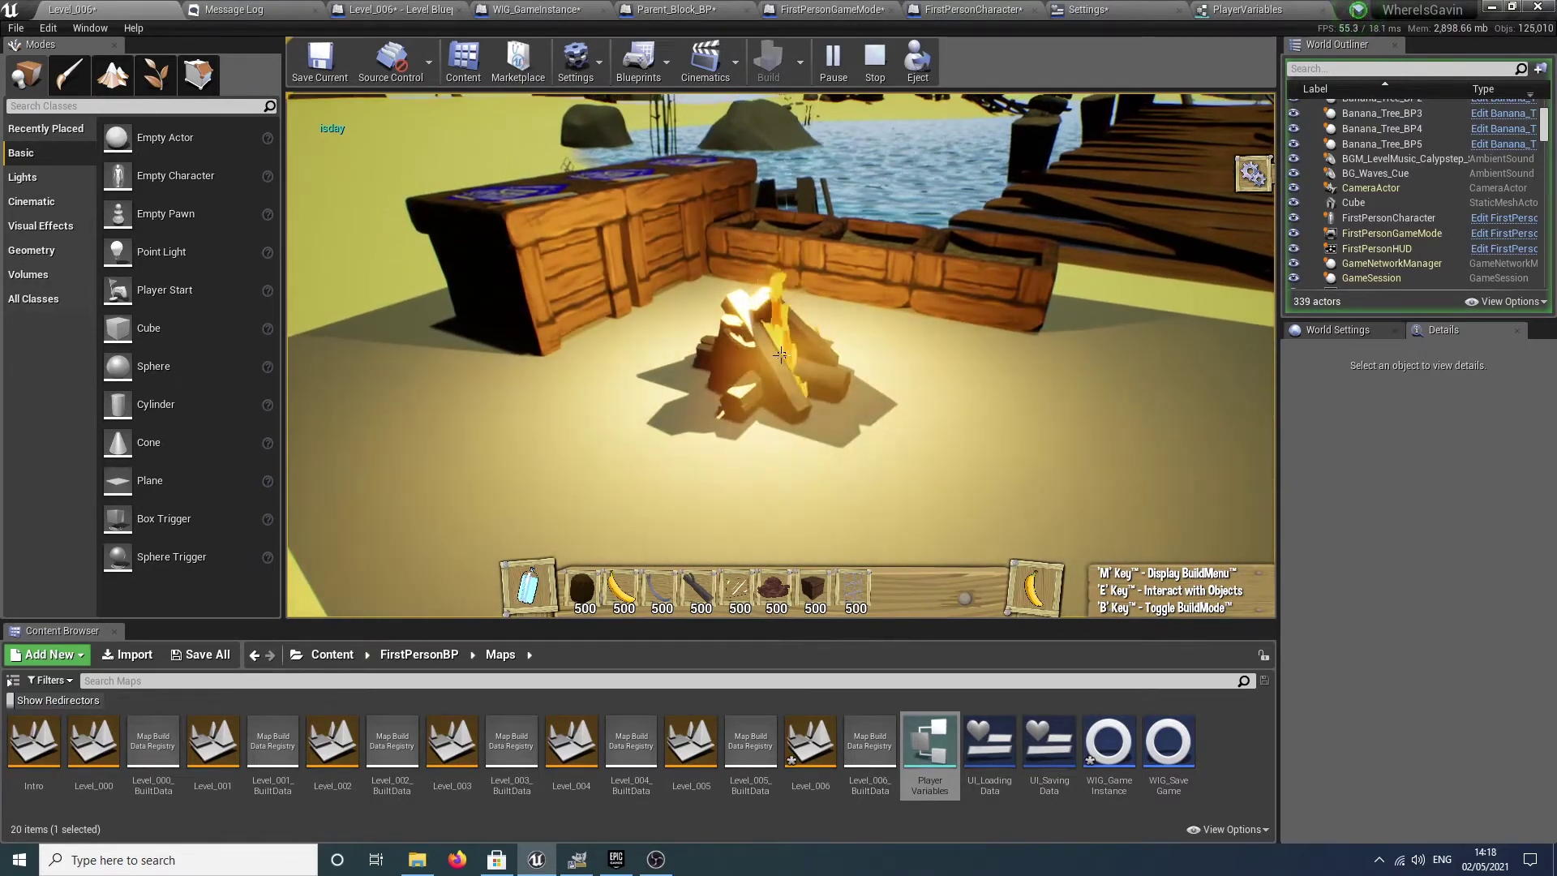
Save the game with the tables, planters and campfire in place, and end the play session.
{"action": "key", "text": "F5"}
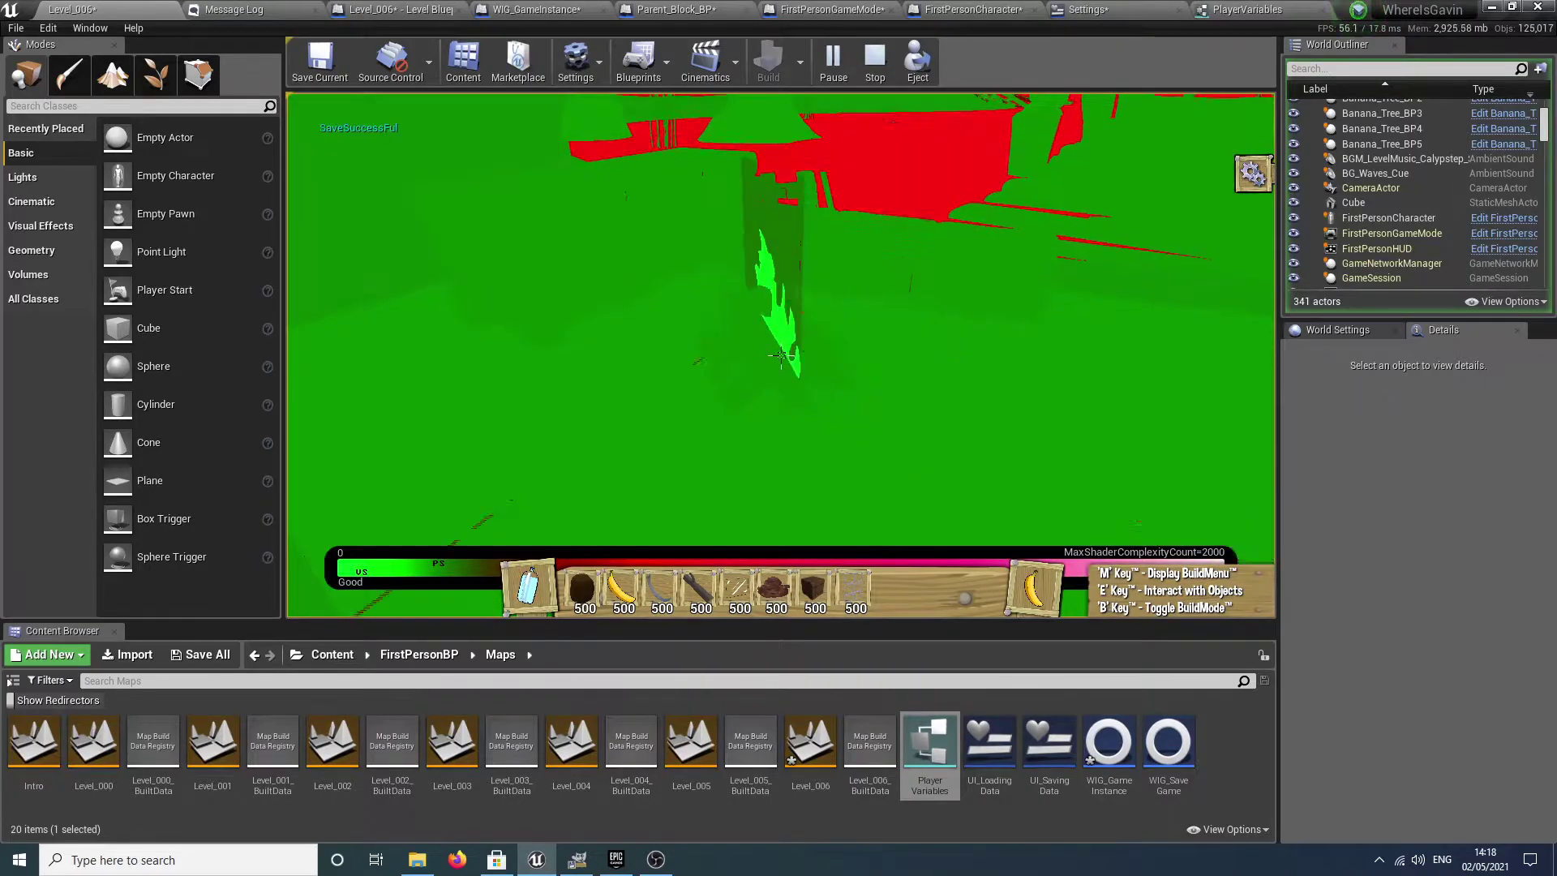
{"action": "key", "text": "F3"}
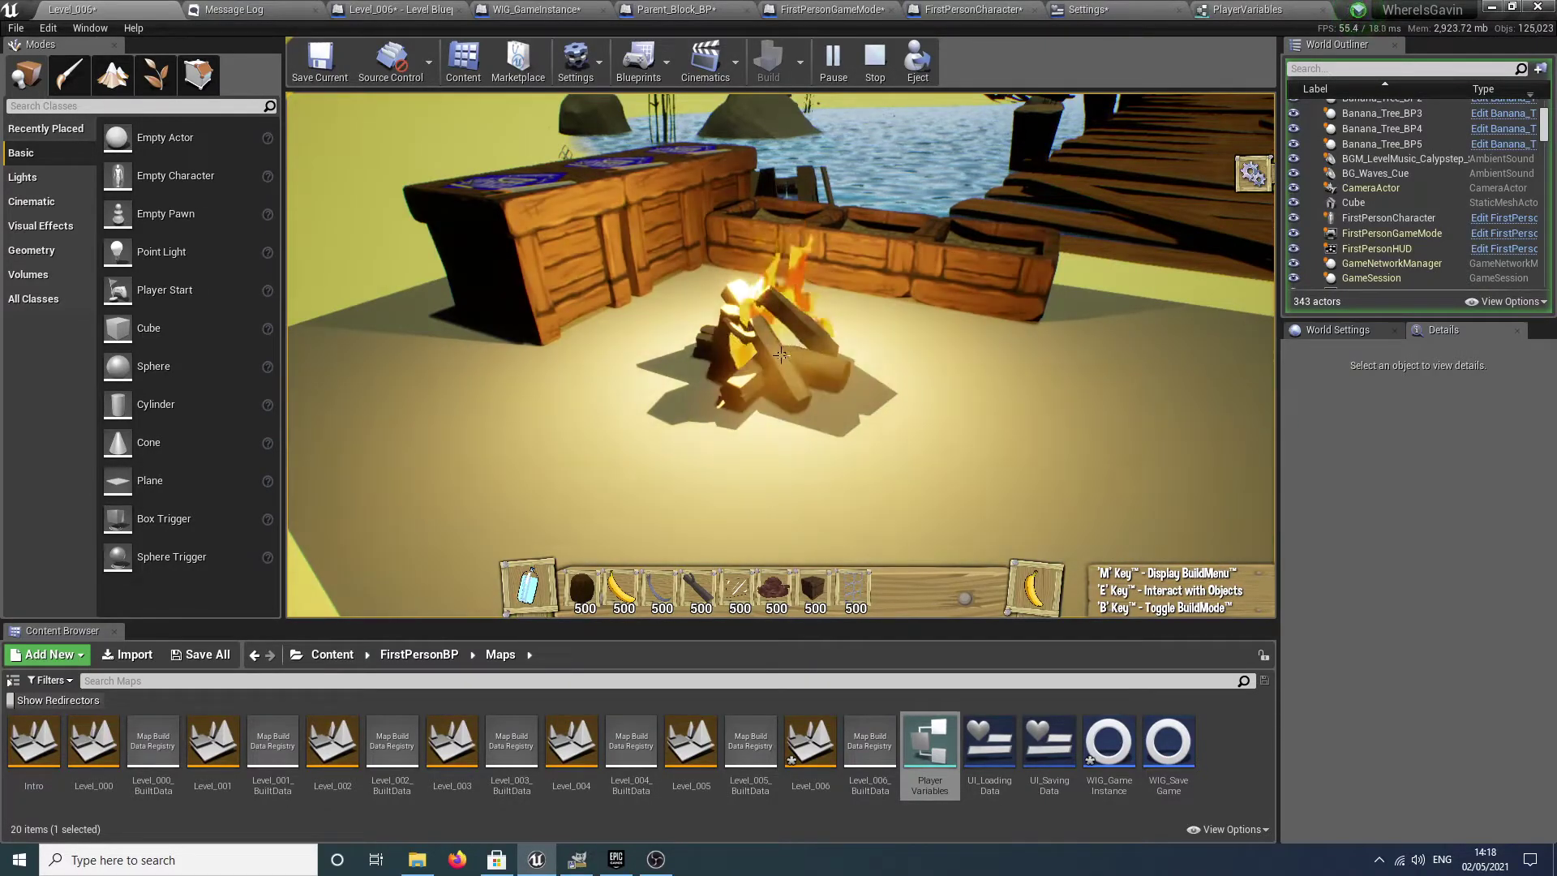
{"action": "key", "text": "Escape"}
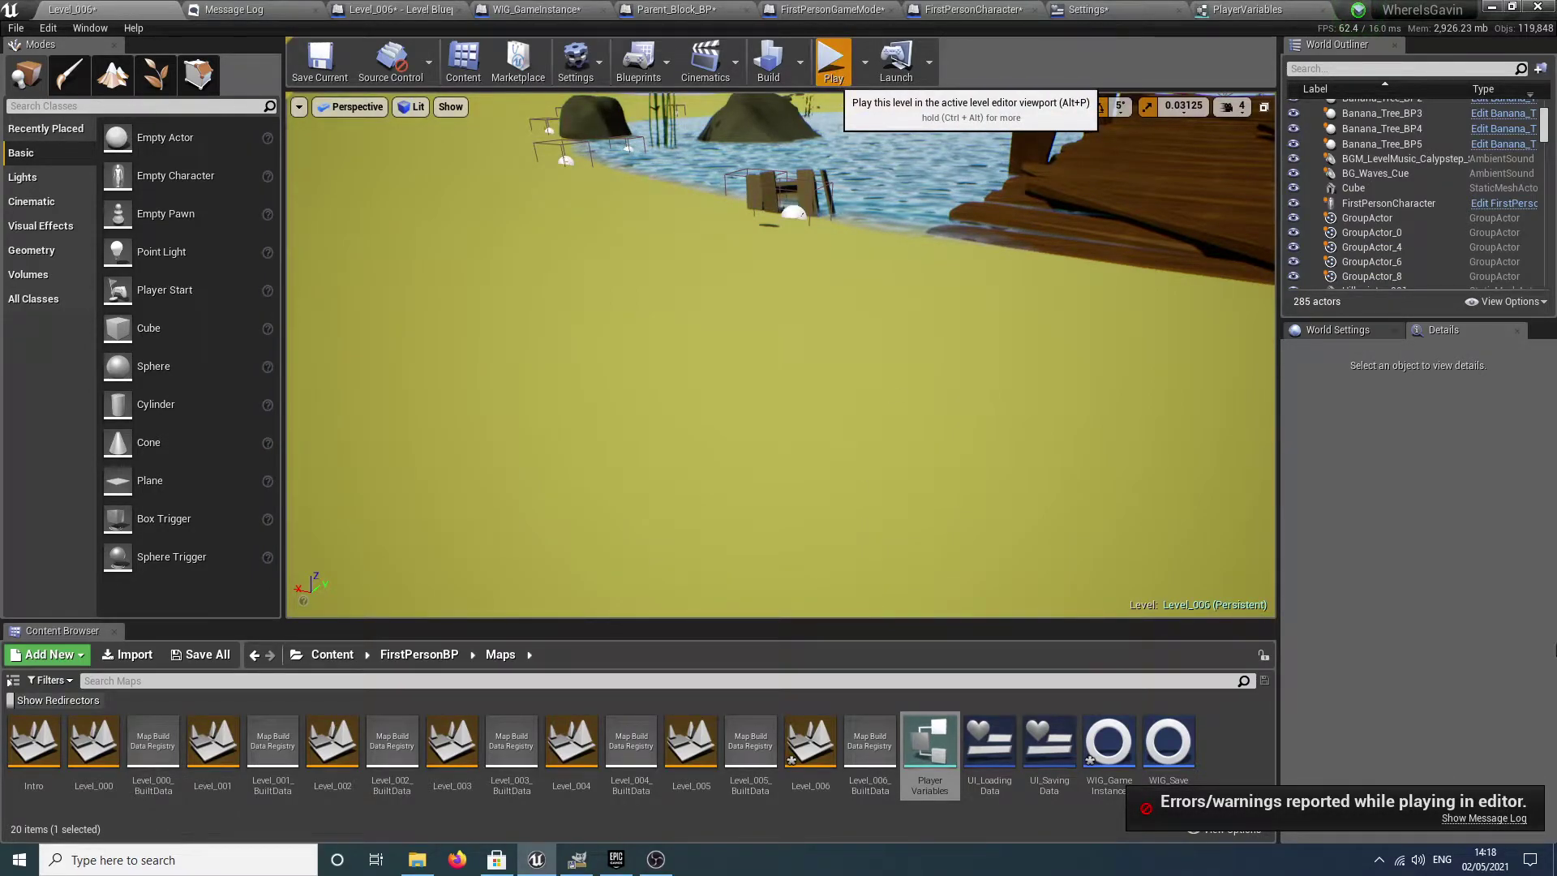
Play the level again, check the Play In Editor errors in the Message Log and enter the game from its title screen.
{"action": "key", "text": "alt+p"}
{"action": "left_click", "coordinate": [1473, 817]}
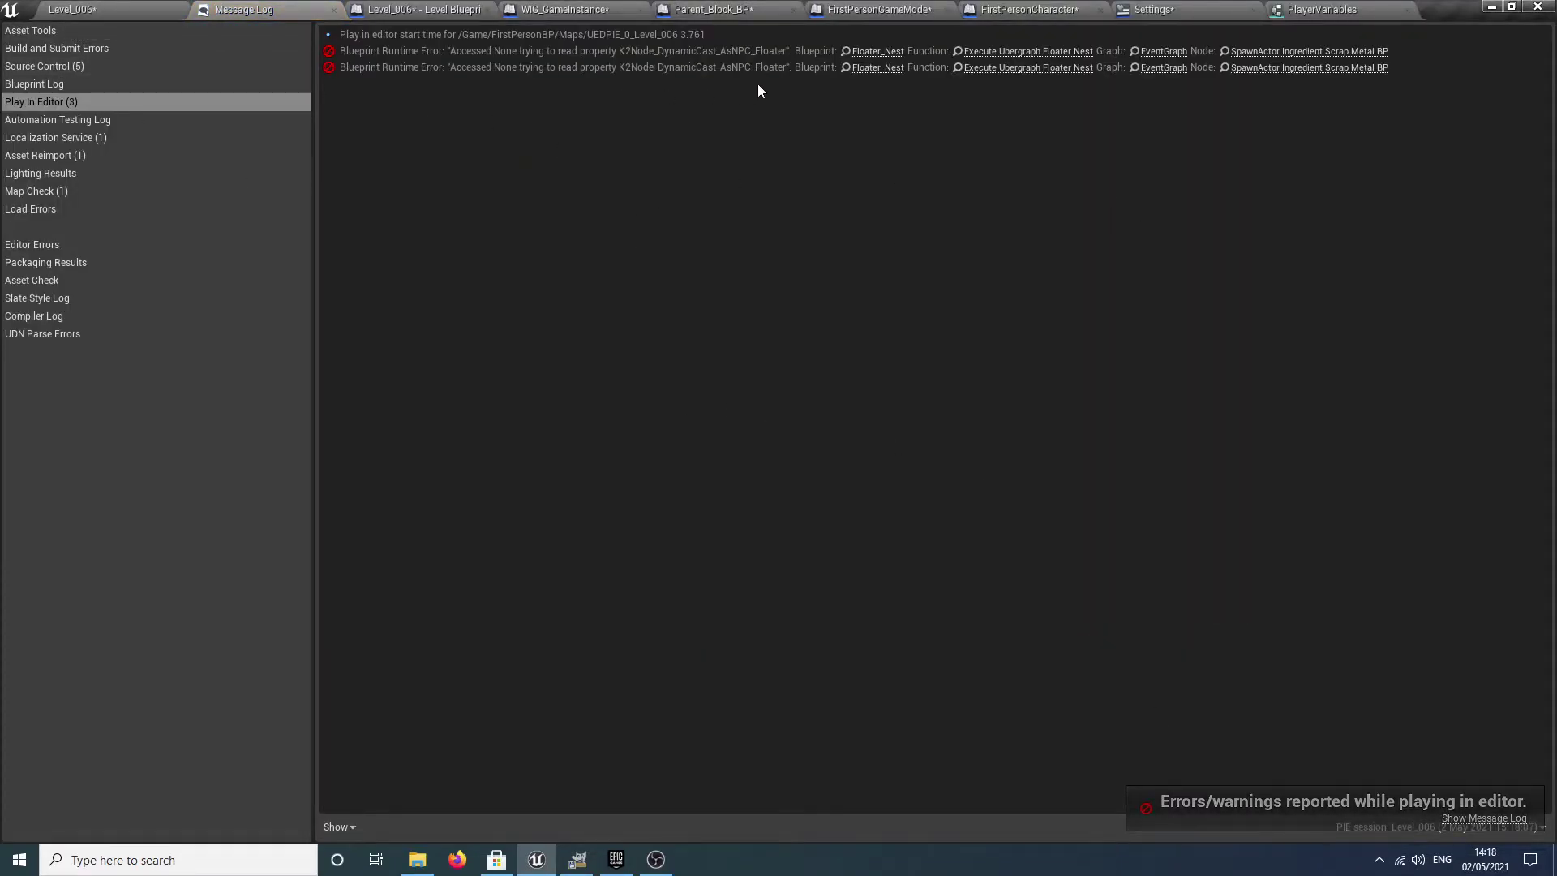
{"action": "left_click", "coordinate": [148, 7]}
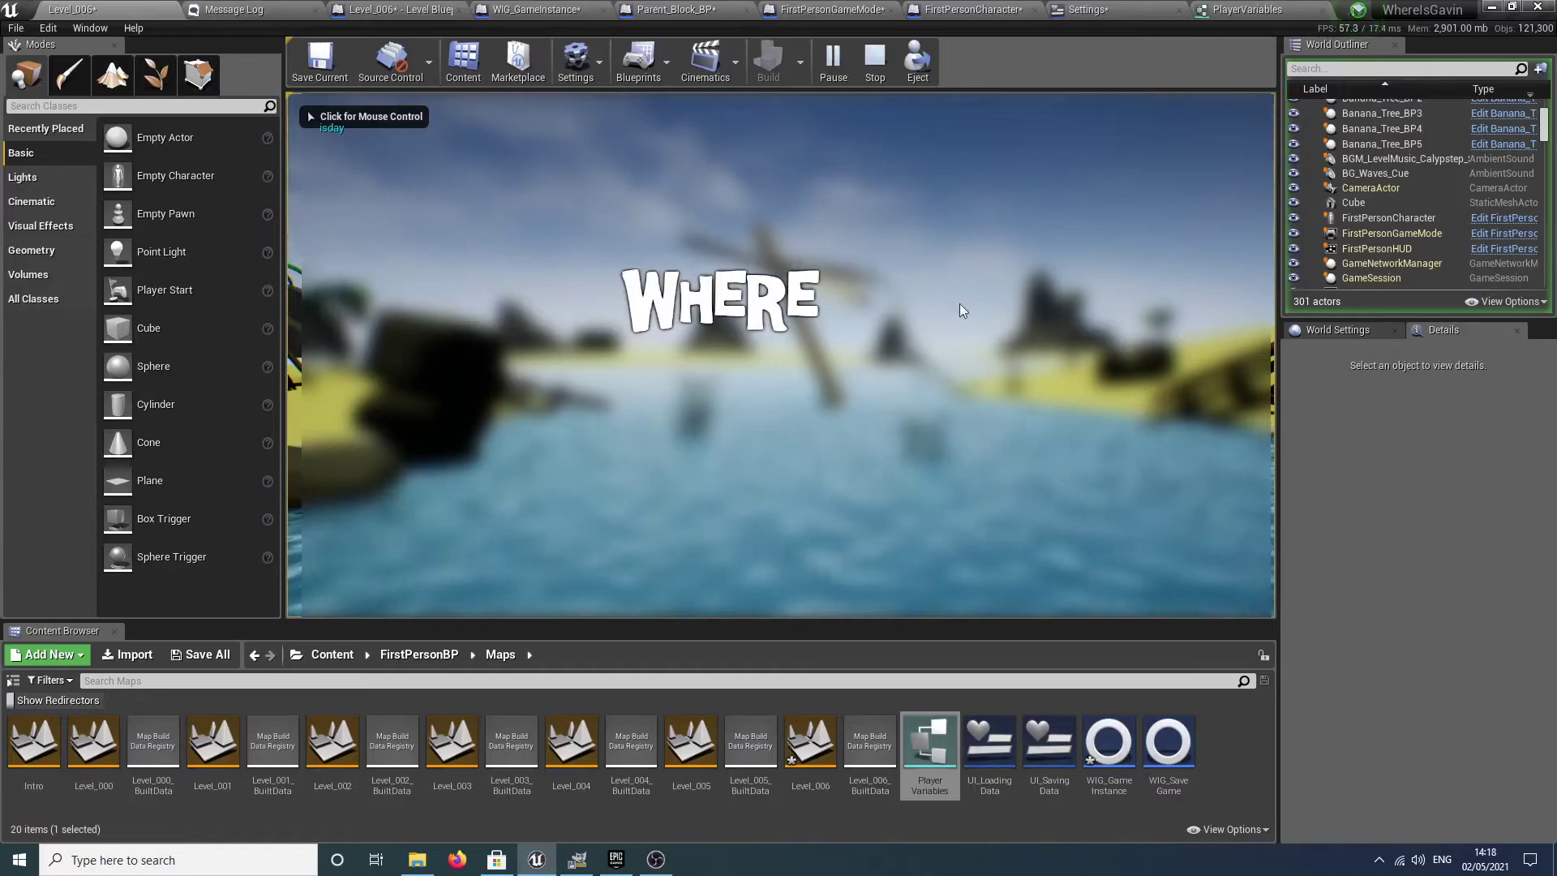
{"action": "left_click", "coordinate": [691, 407]}
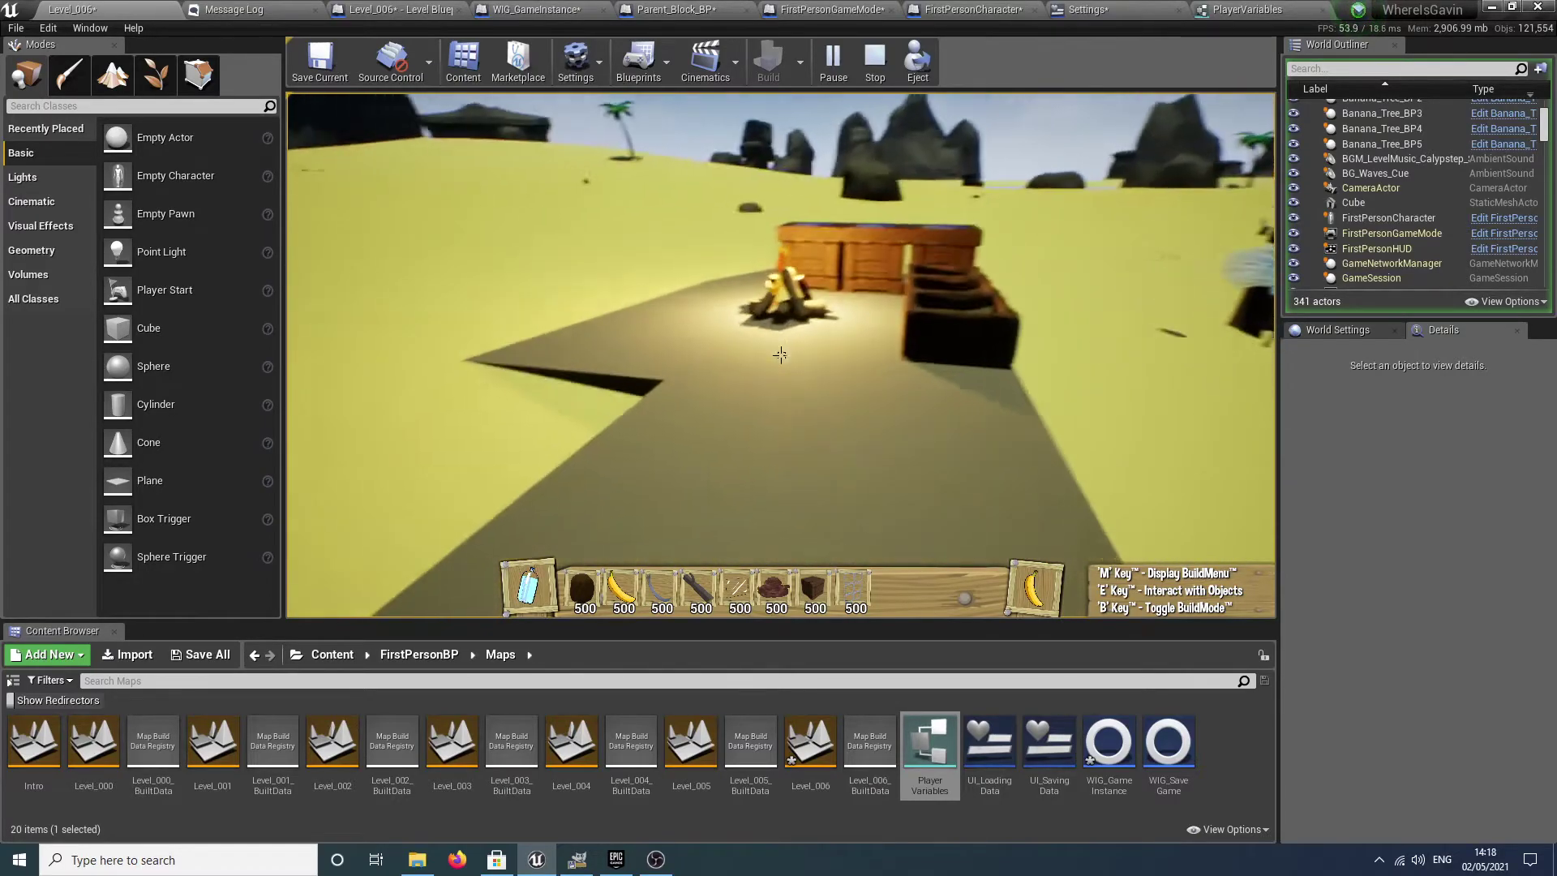
Walk along the foundation to the campfire and check the placed tables and planters.
{"action": "key", "text": "a"}
{"action": "key", "text": "w"}
{"action": "key", "text": "w"}
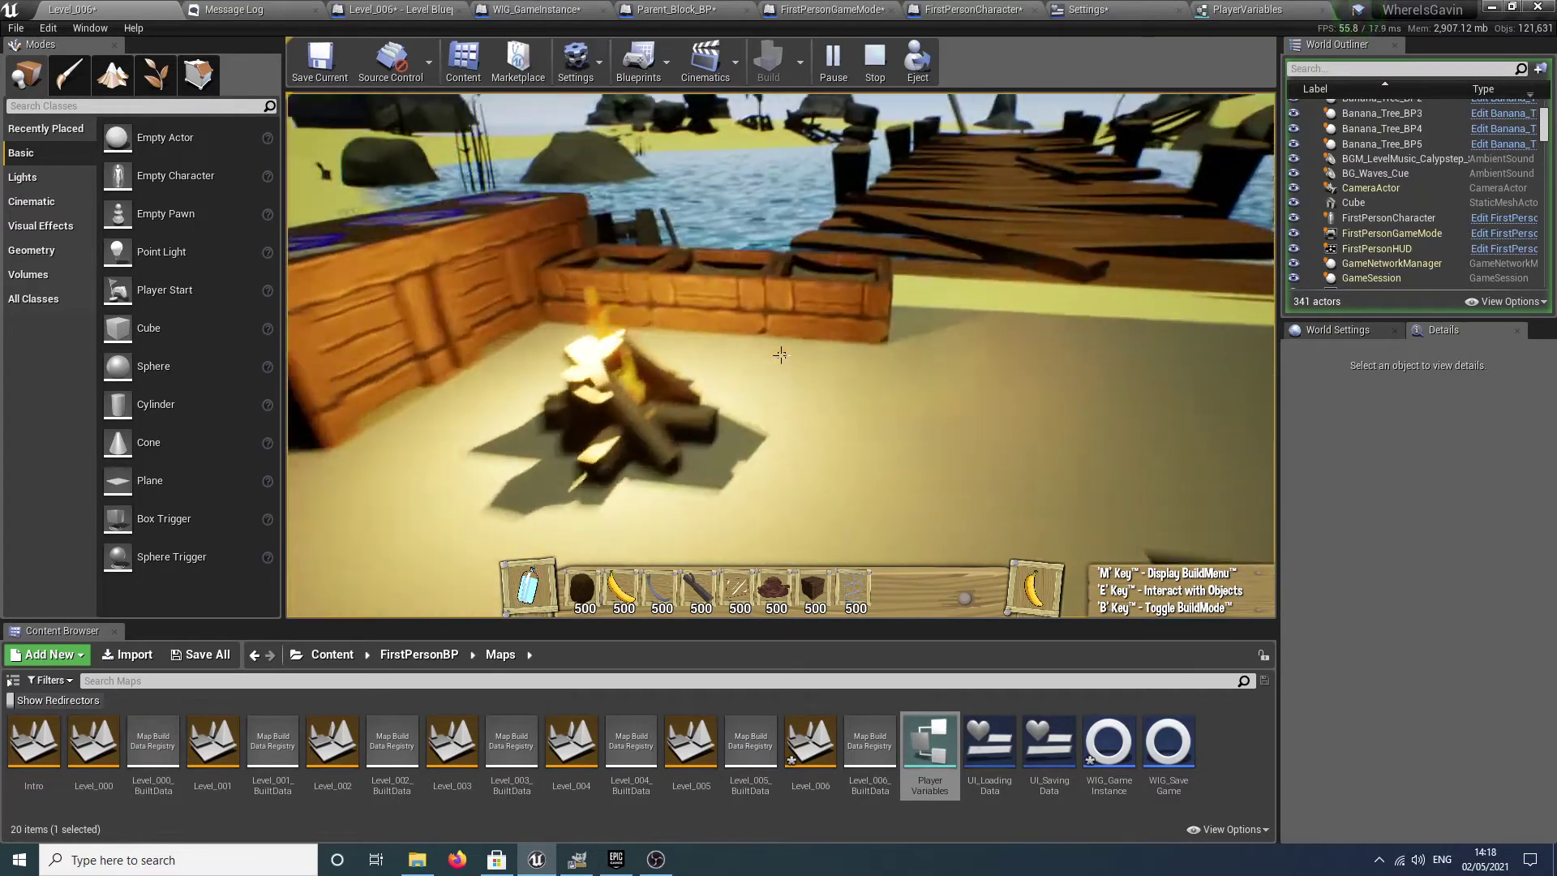
Choose the banana from the Build Menu and plant one in each of the three planters.
{"action": "key", "text": "m"}
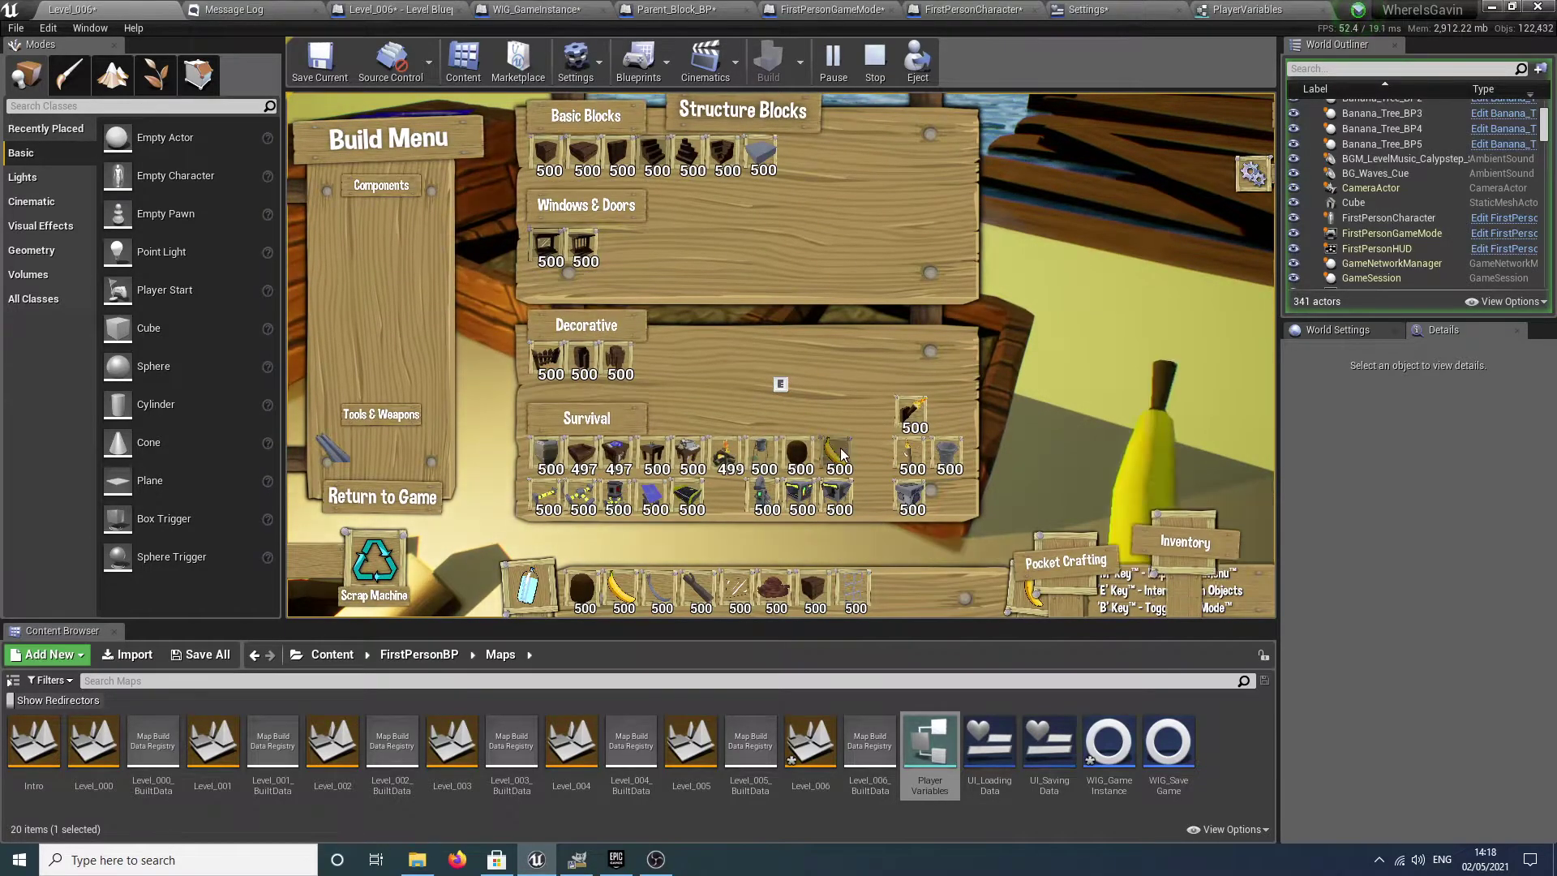
{"action": "left_click", "coordinate": [841, 454]}
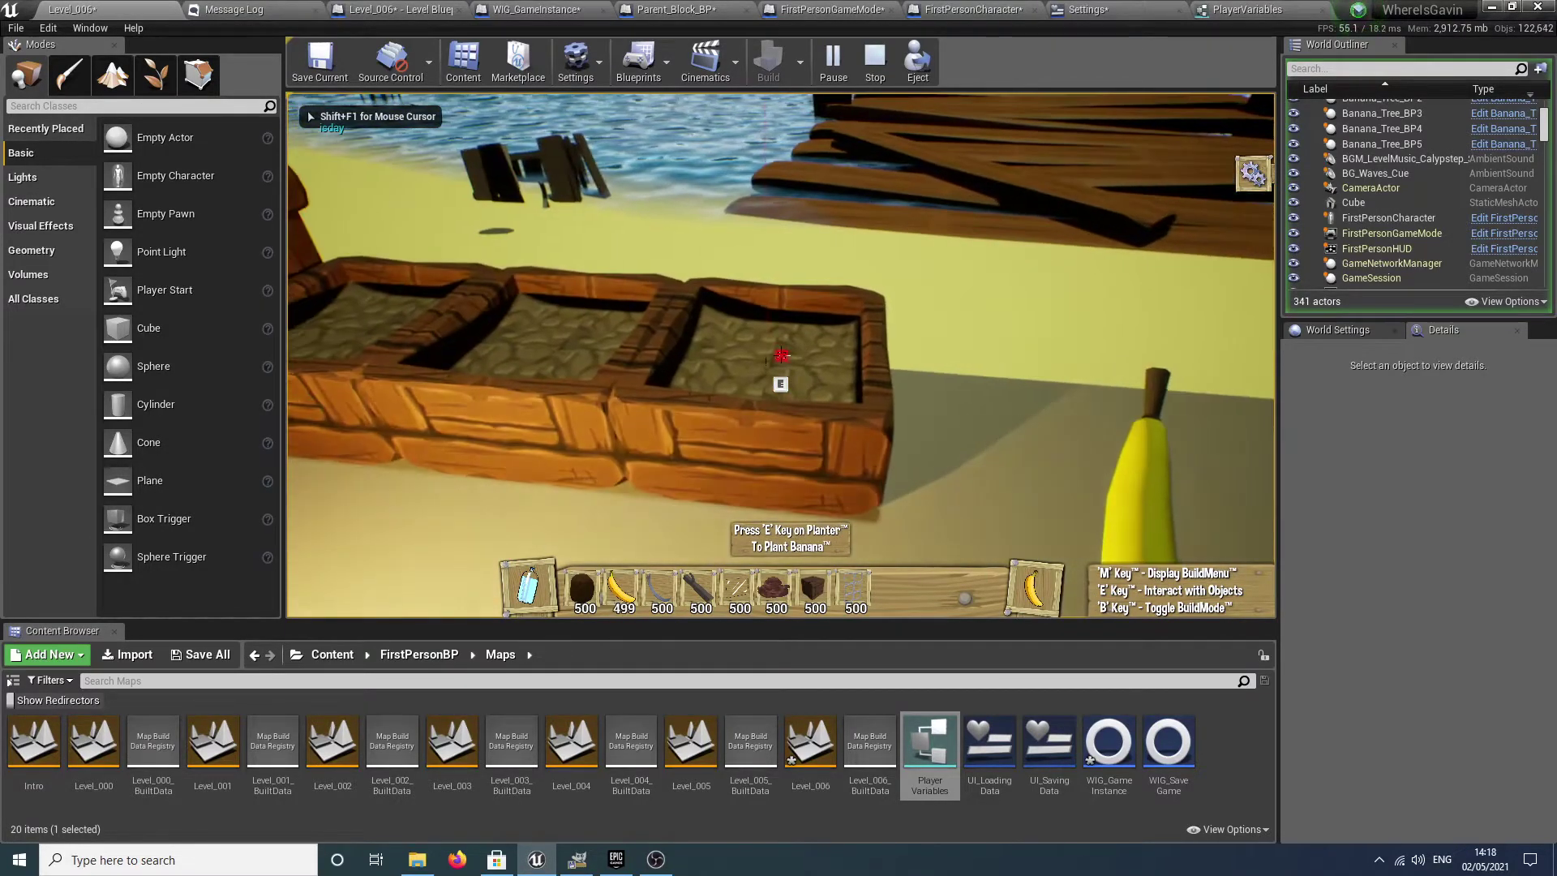
{"action": "key", "text": "e"}
{"action": "key", "text": "e"}
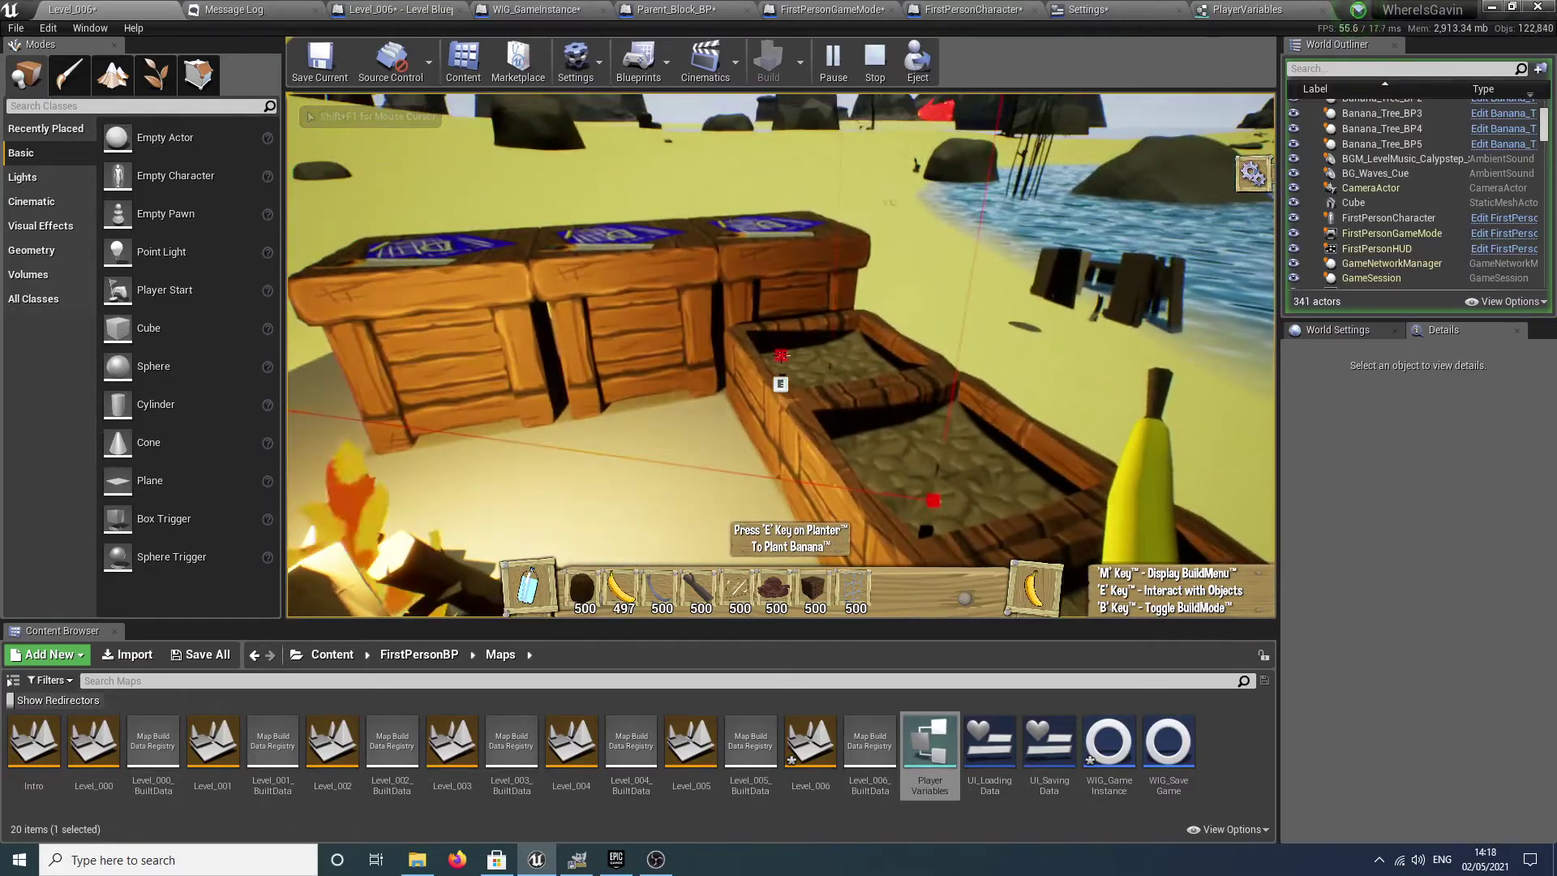
{"action": "key", "text": "a"}
{"action": "key", "text": "d"}
{"action": "key", "text": "w"}
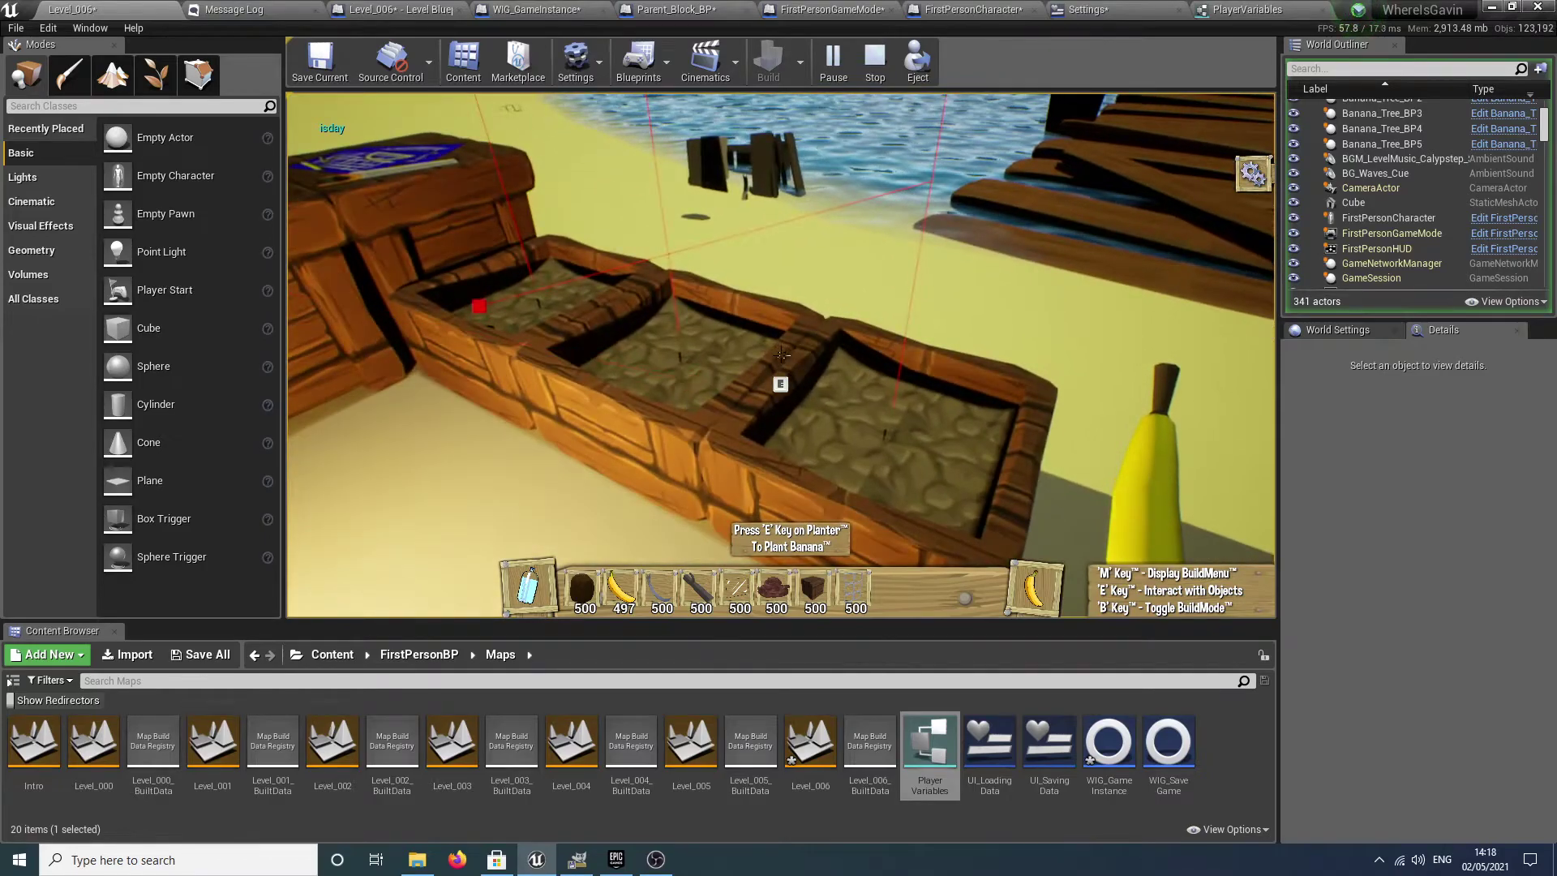
Fill the bucket with water at the shore and carry it back to the three banana planters.
{"action": "key", "text": "w"}
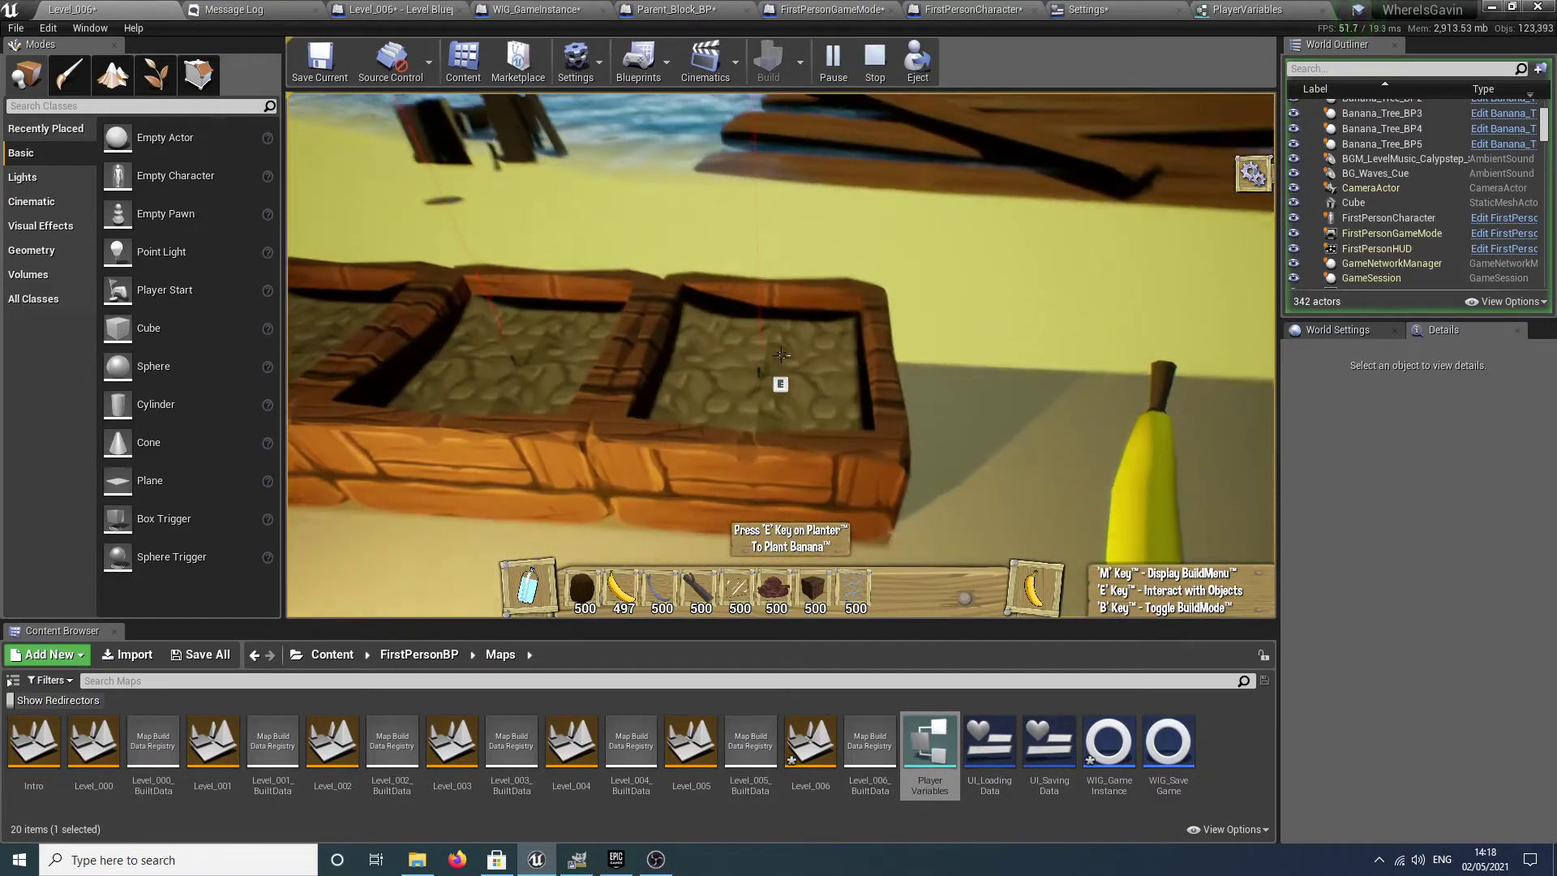
{"action": "key", "text": "w"}
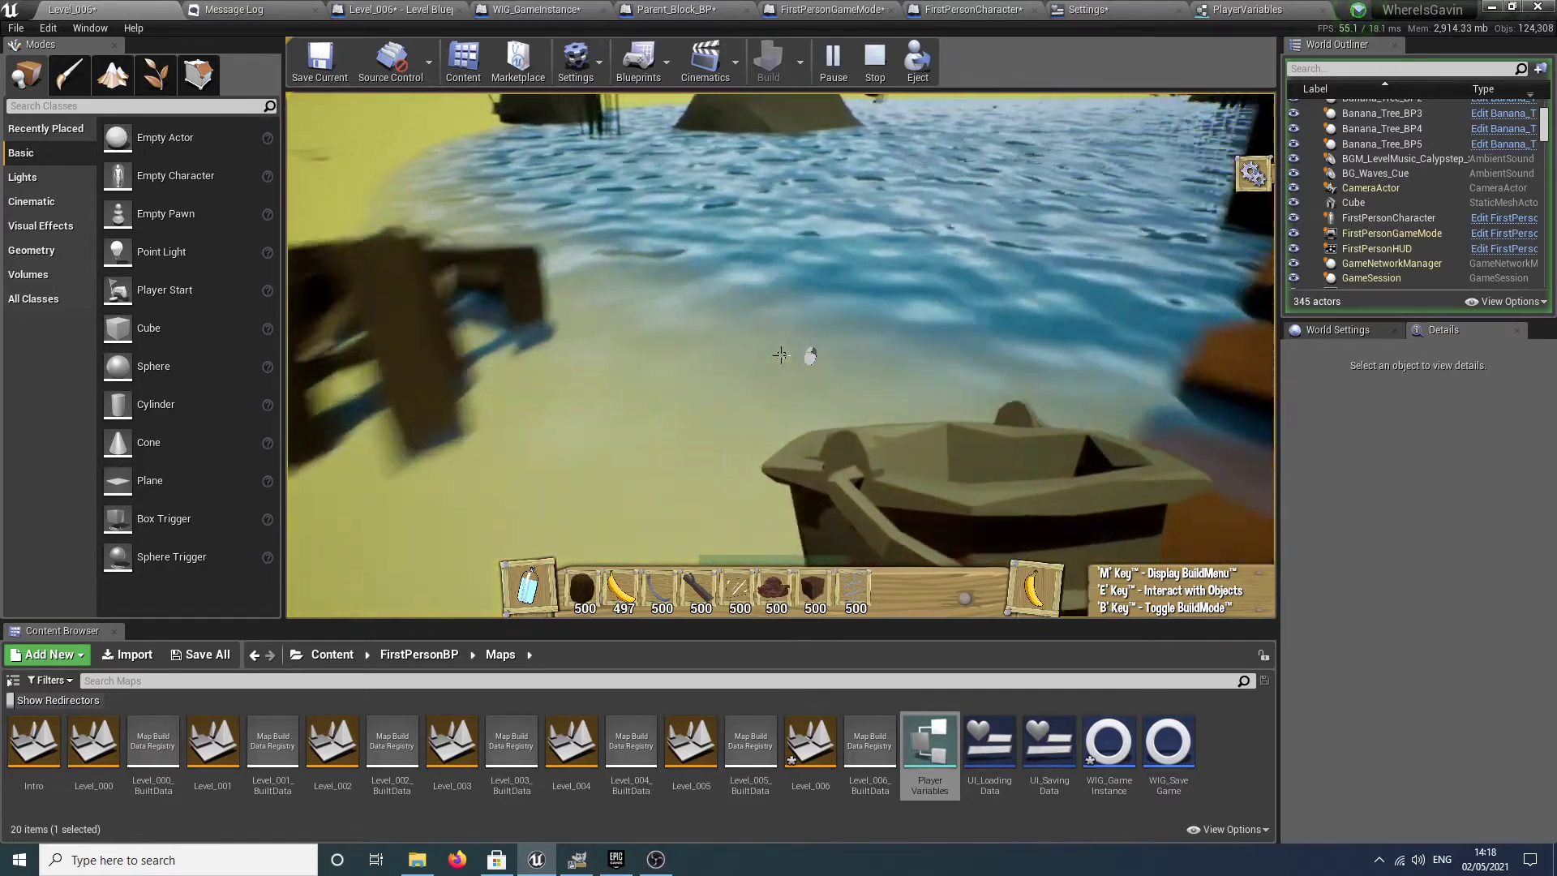
{"action": "key", "text": "a"}
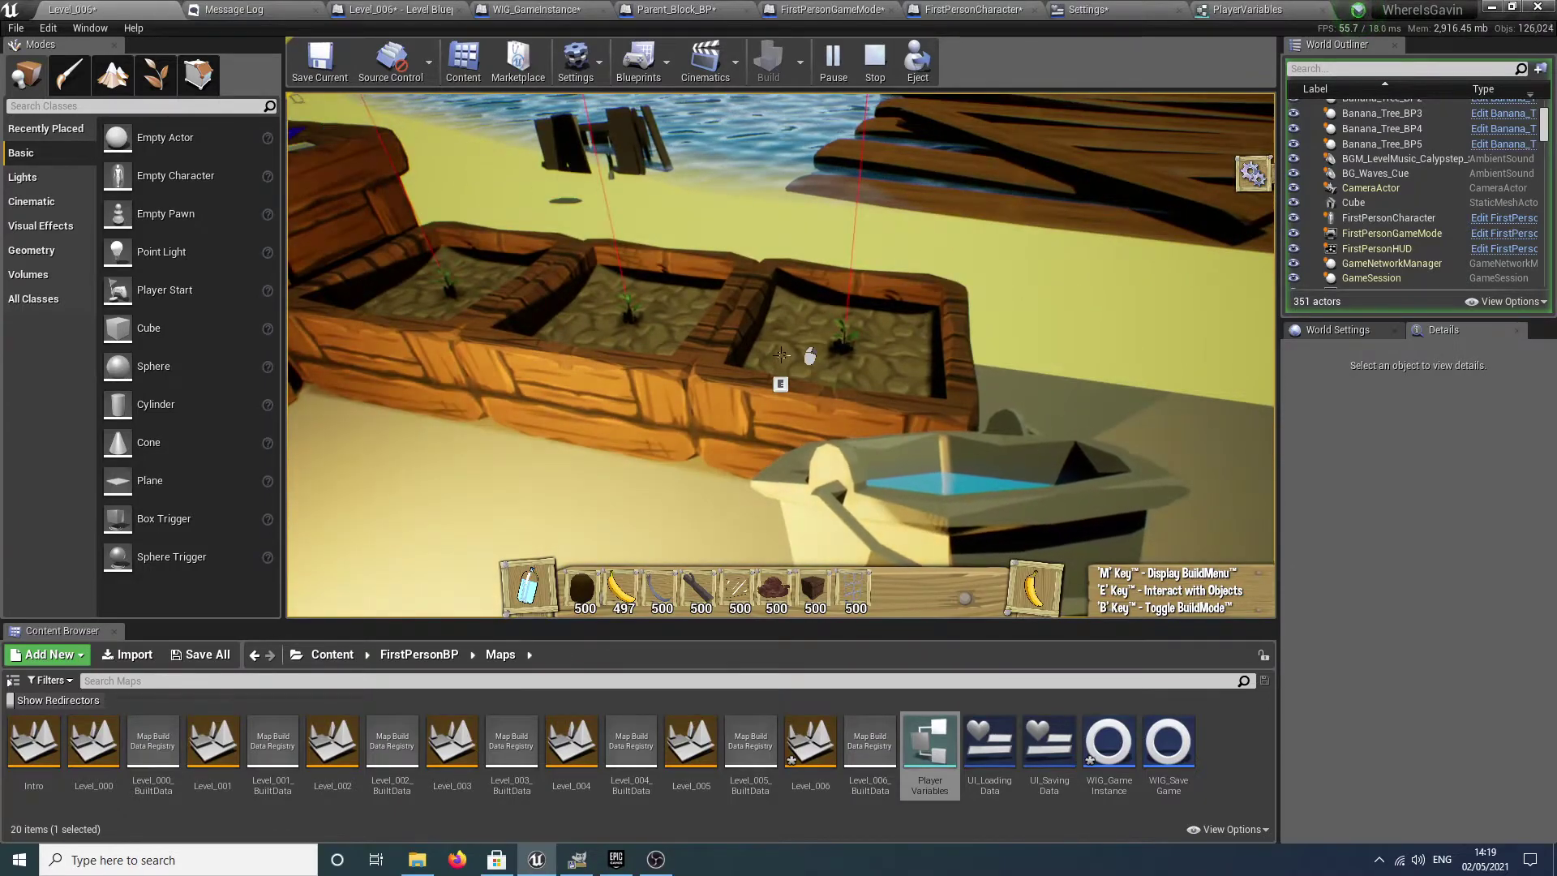
Save the game with the sprouting banana planters and end the play session.
{"action": "key", "text": "F5"}
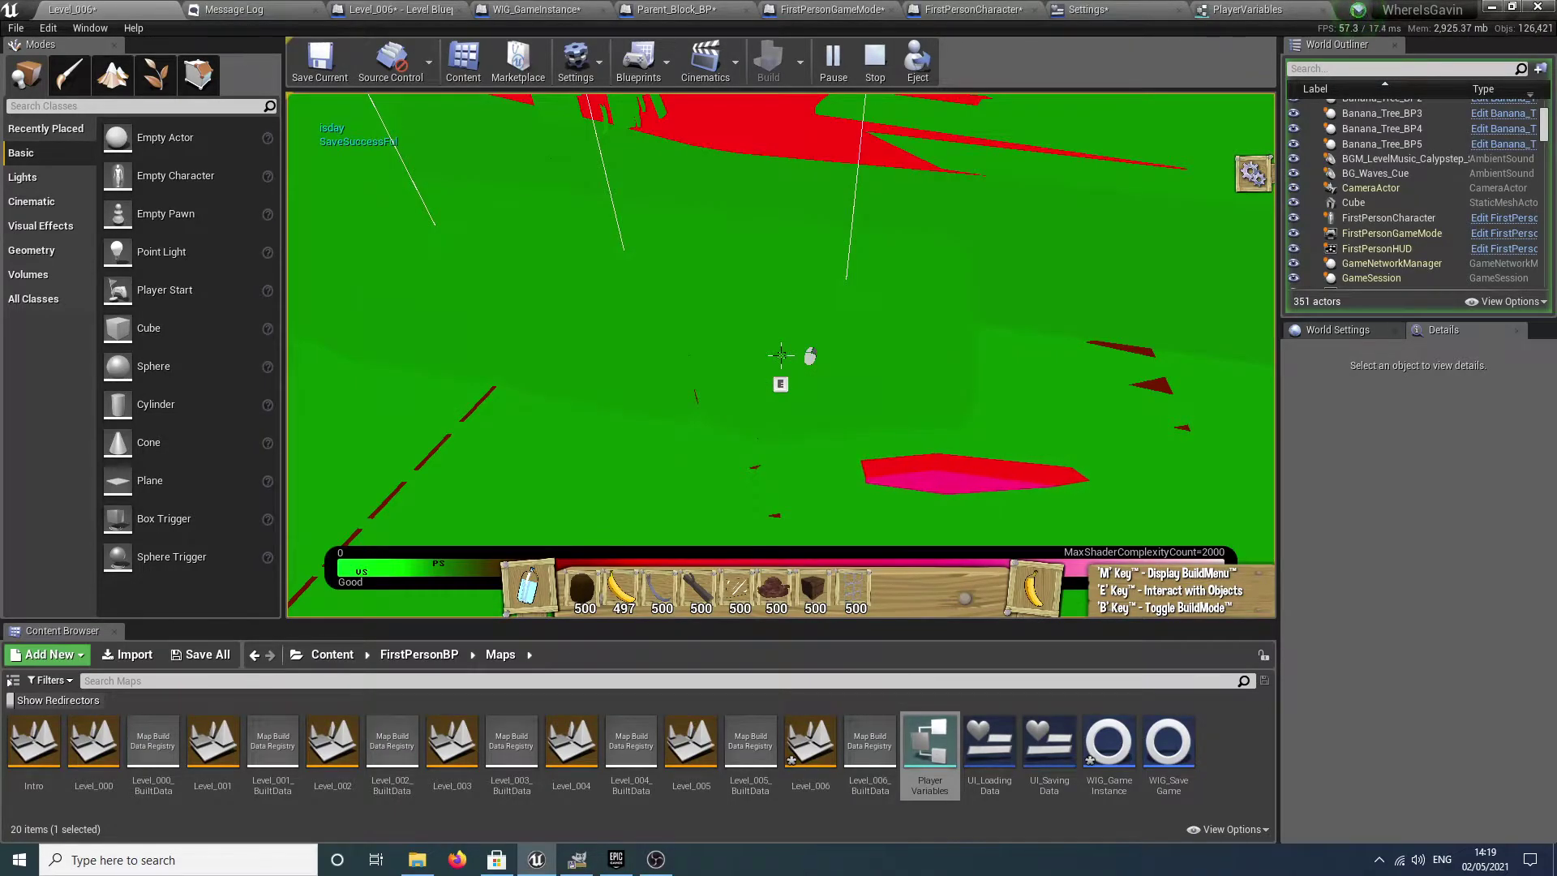
{"action": "key", "text": "F3"}
{"action": "key", "text": "Escape"}
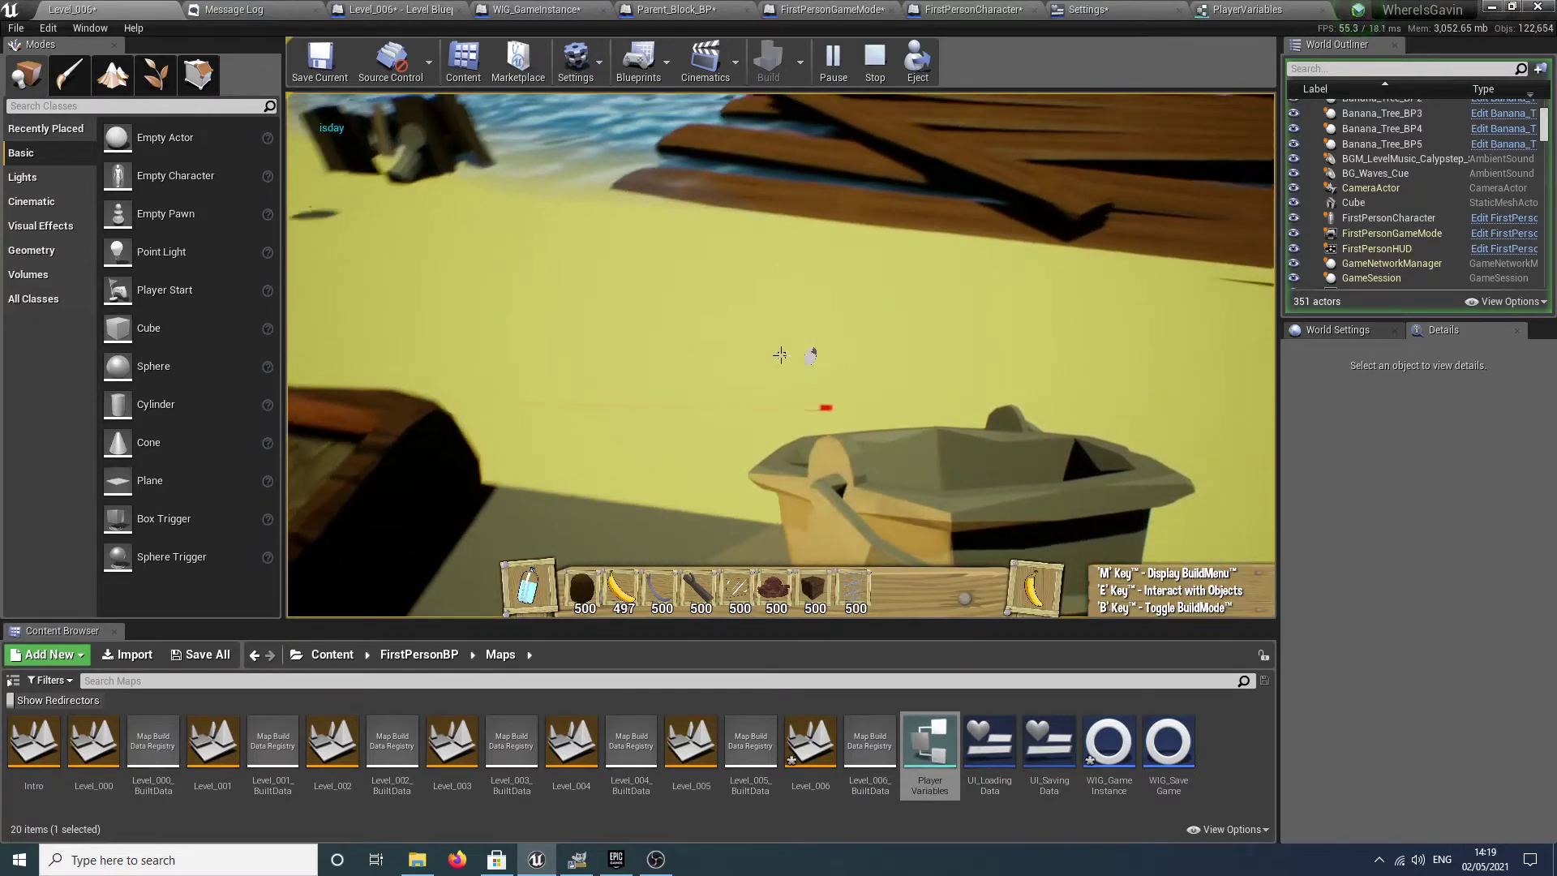
Move around the foundation with the handheld tool equipped, save the game facing the campfire and stop the session.
{"action": "key", "text": "w"}
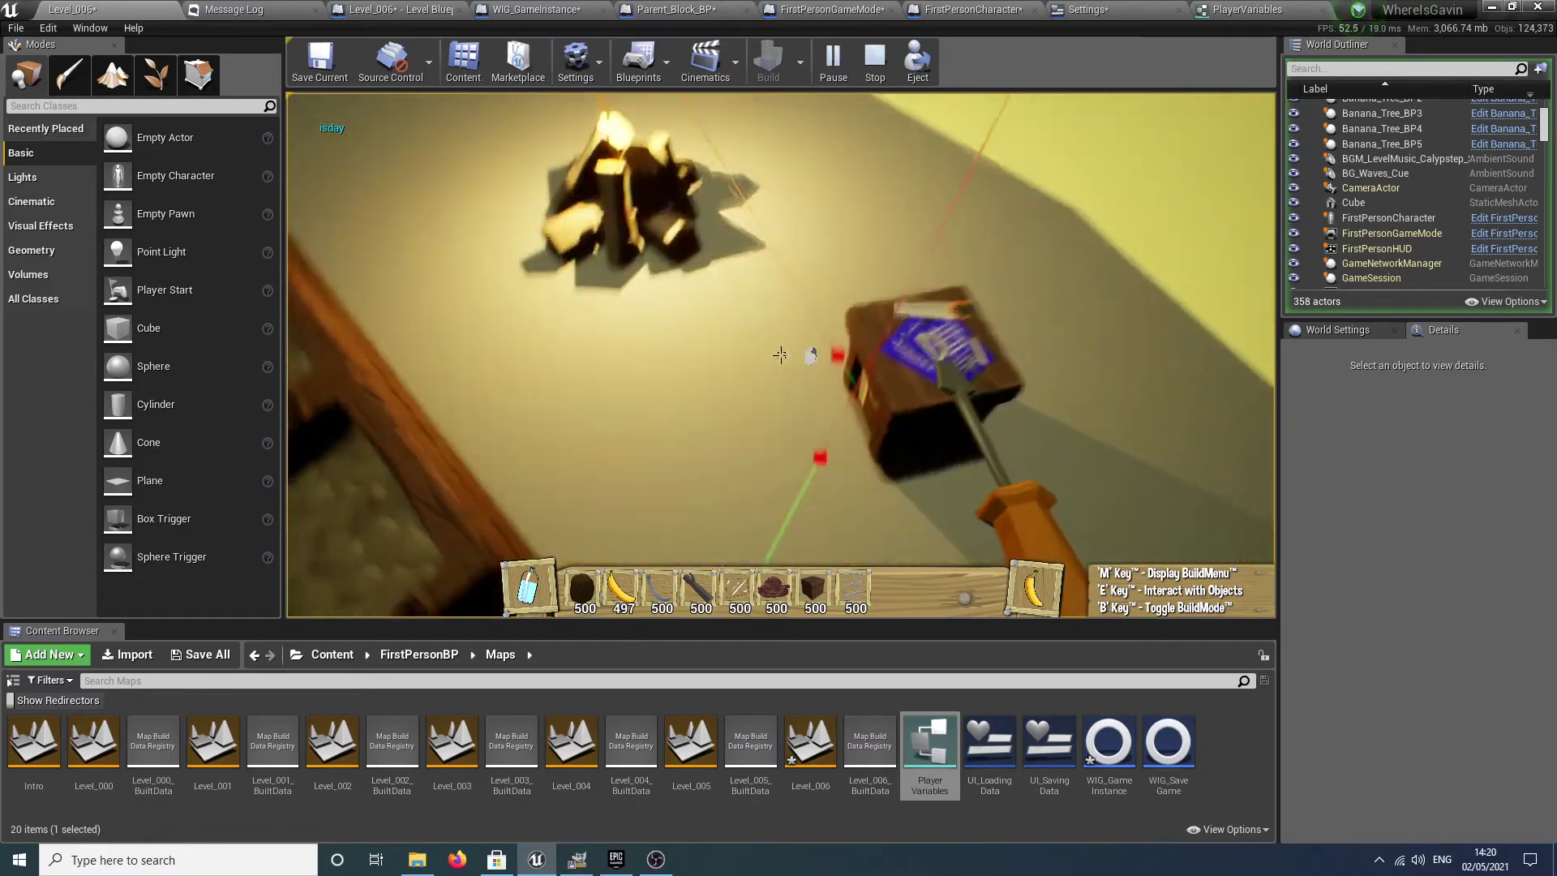
{"action": "key", "text": "d"}
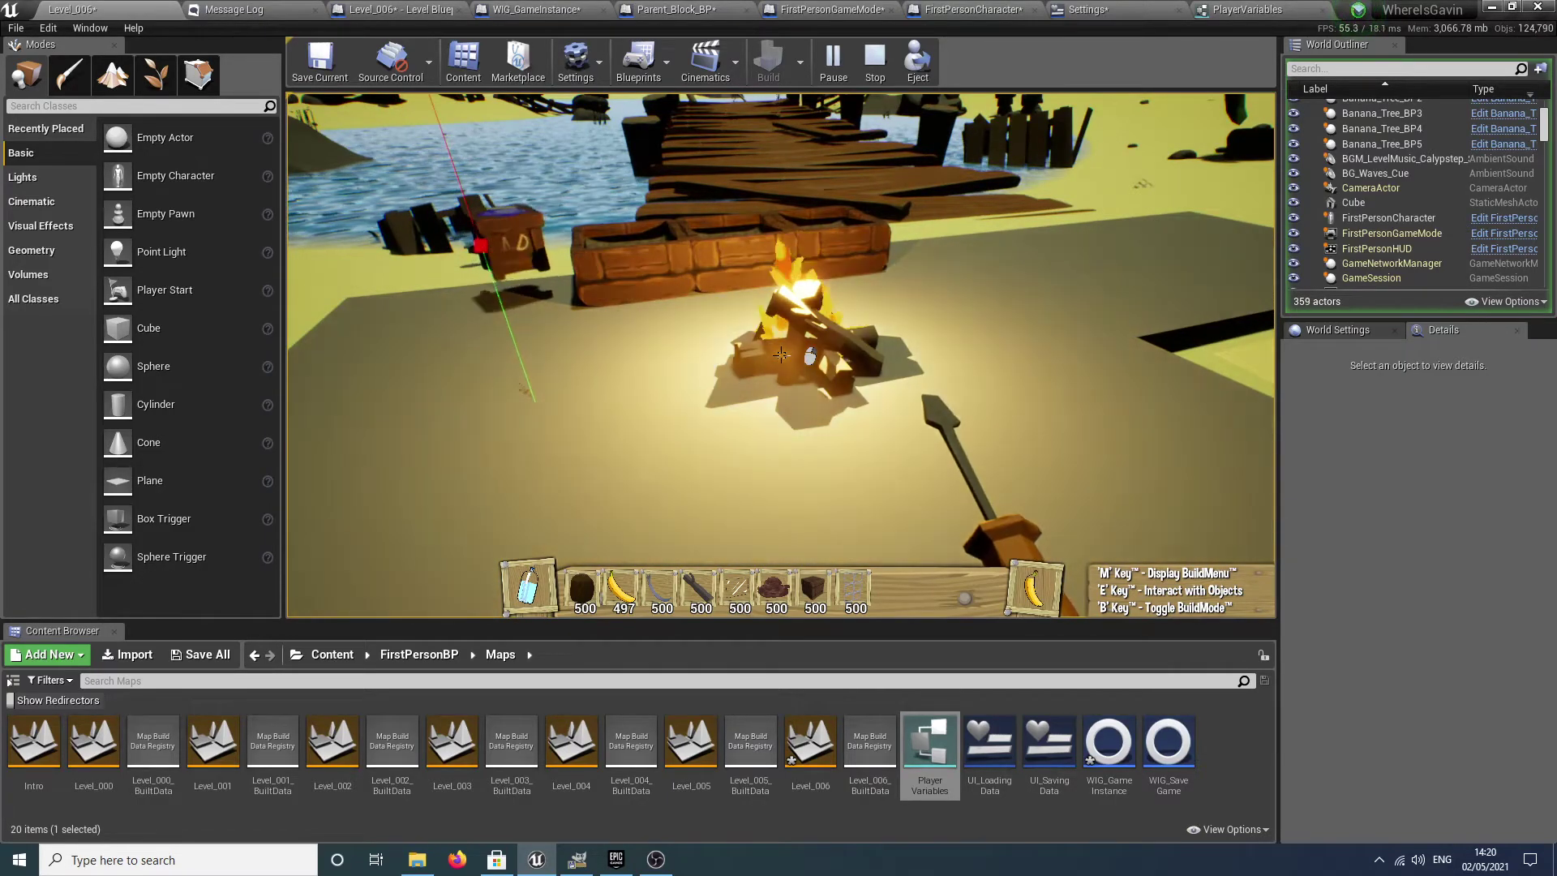
{"action": "key", "text": "F5"}
{"action": "key", "text": "F3"}
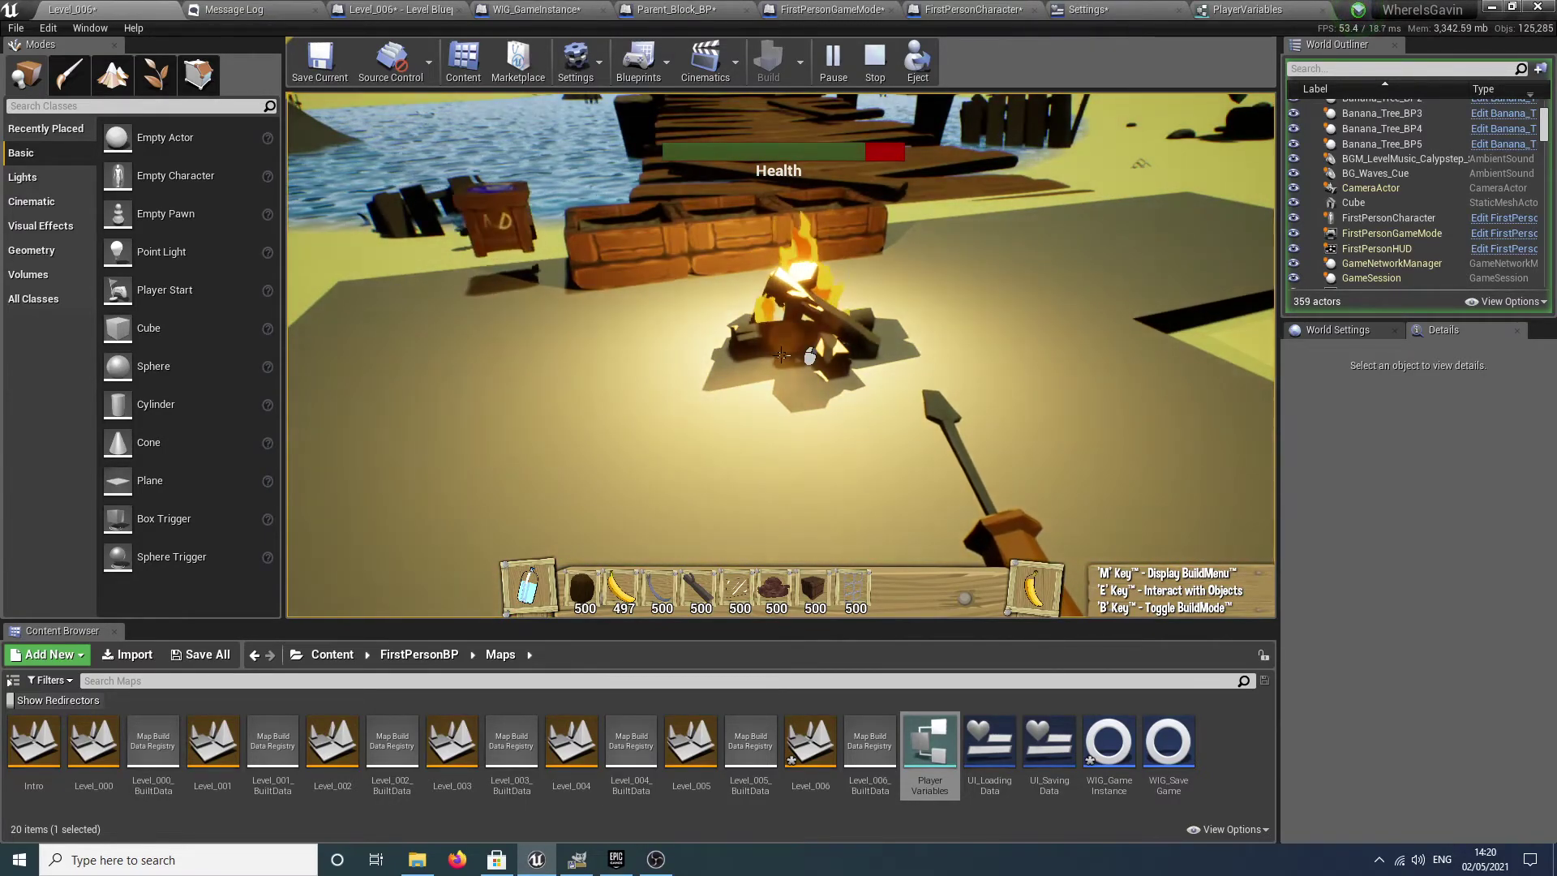
{"action": "key", "text": "Escape"}
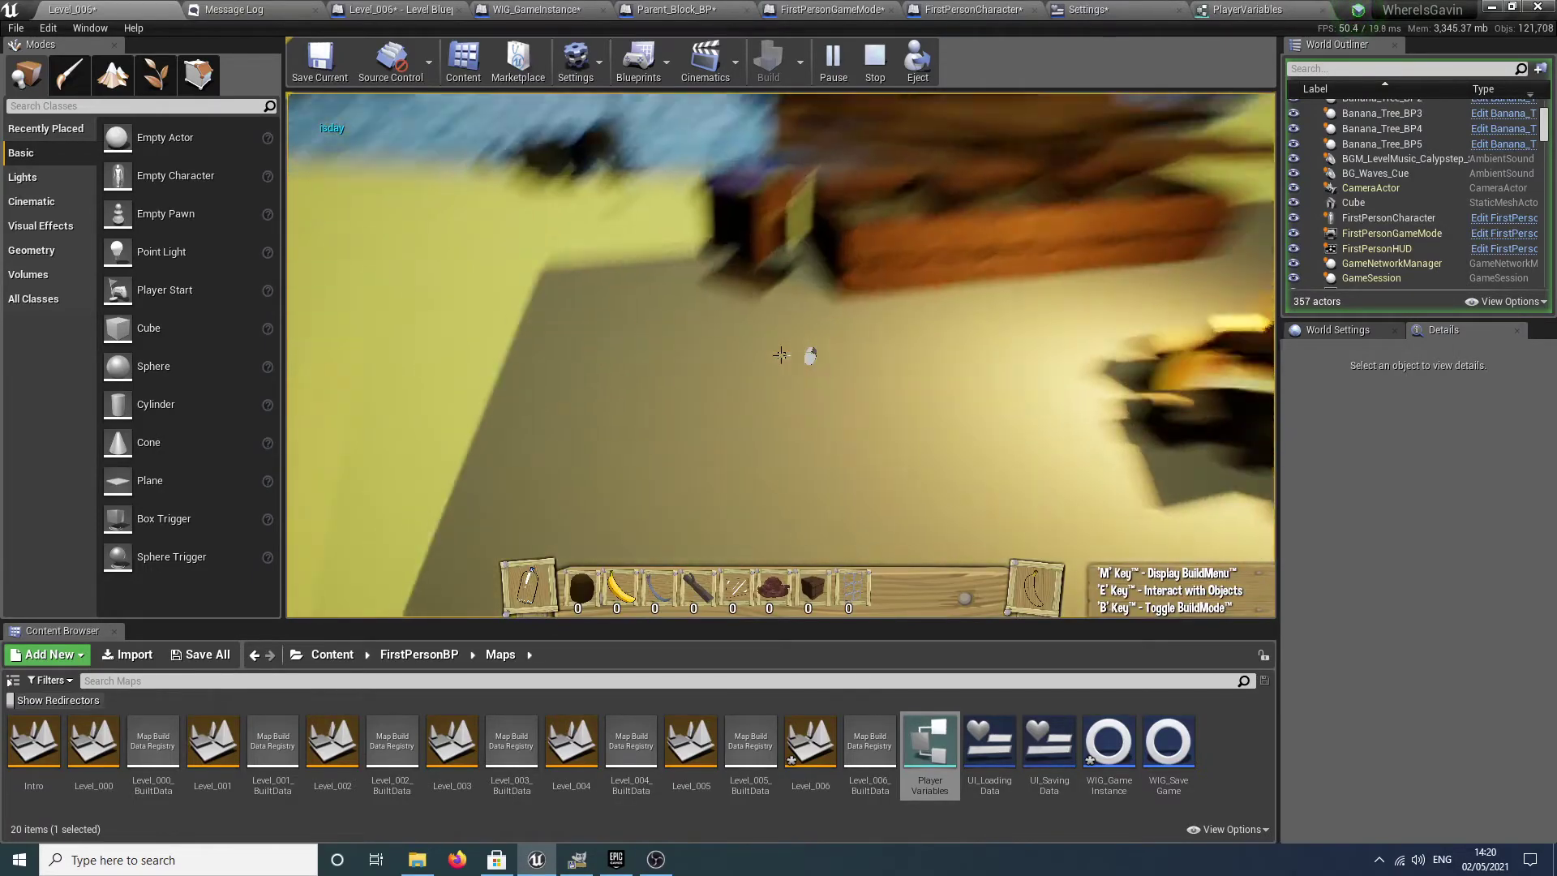
Walk around the campfire and planters in the reloaded game to check which placed objects and inventory amounts were restored.
{"action": "key", "text": "w"}
{"action": "key", "text": "w"}
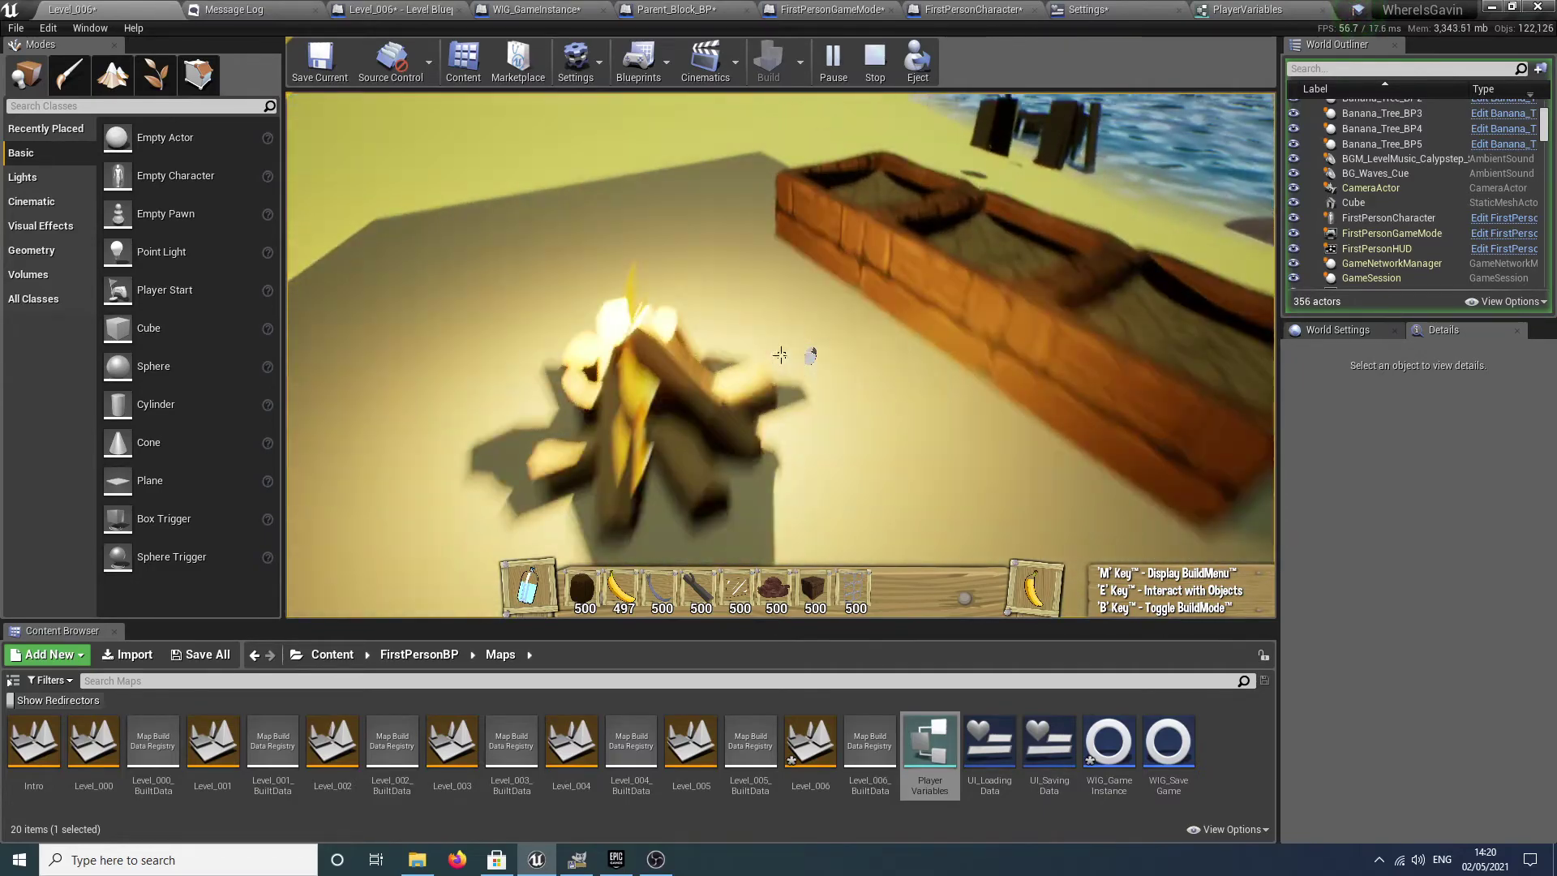
{"action": "key", "text": "e"}
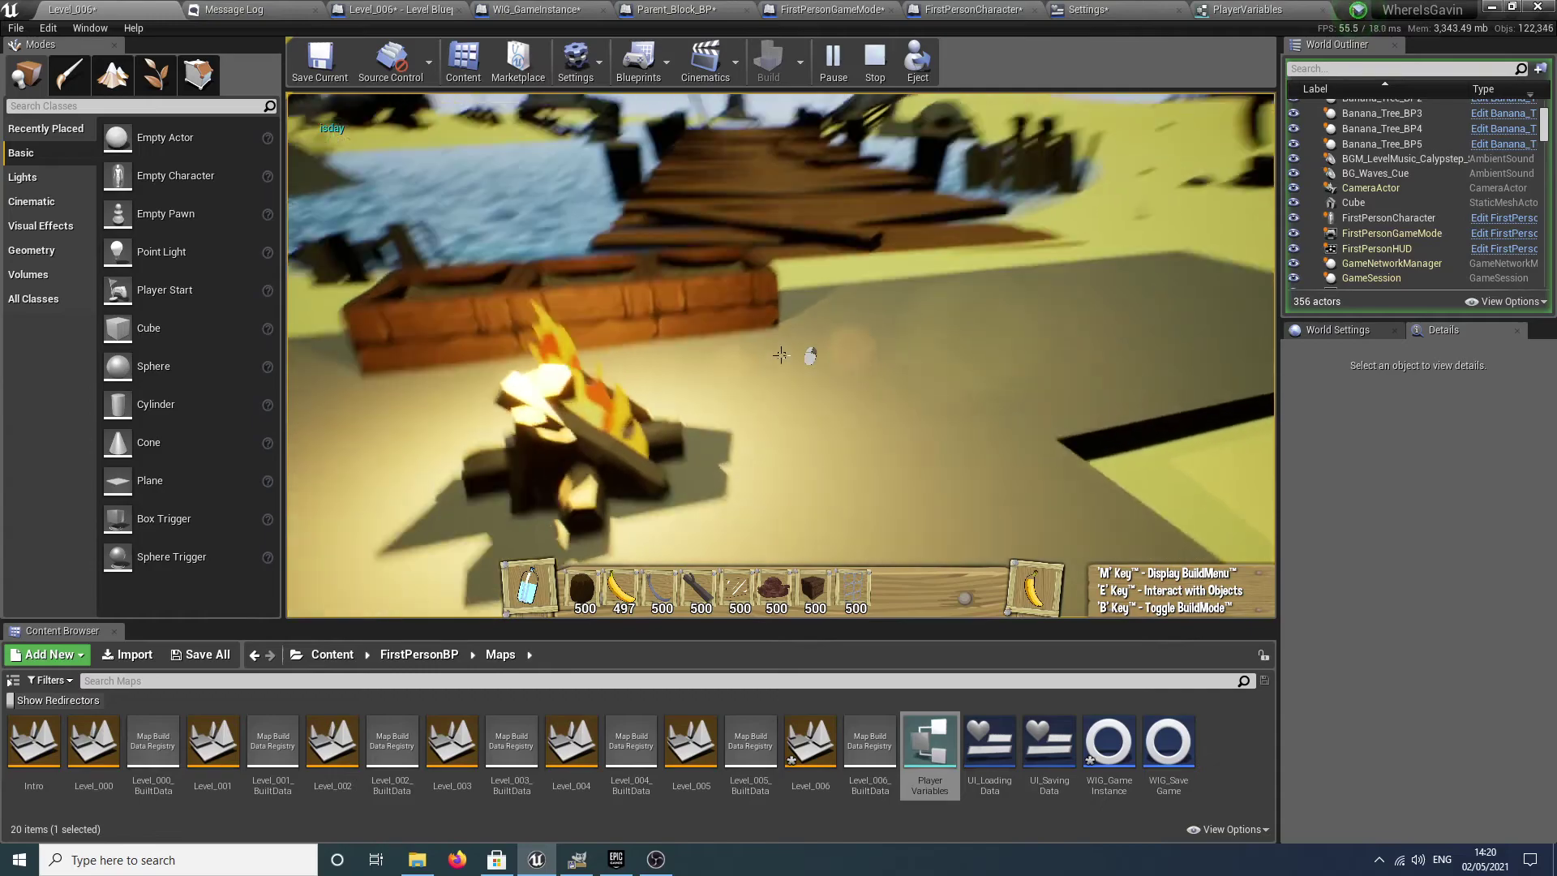
Take a last look around the campfire on the foundation and end the play session.
{"action": "key", "text": "a"}
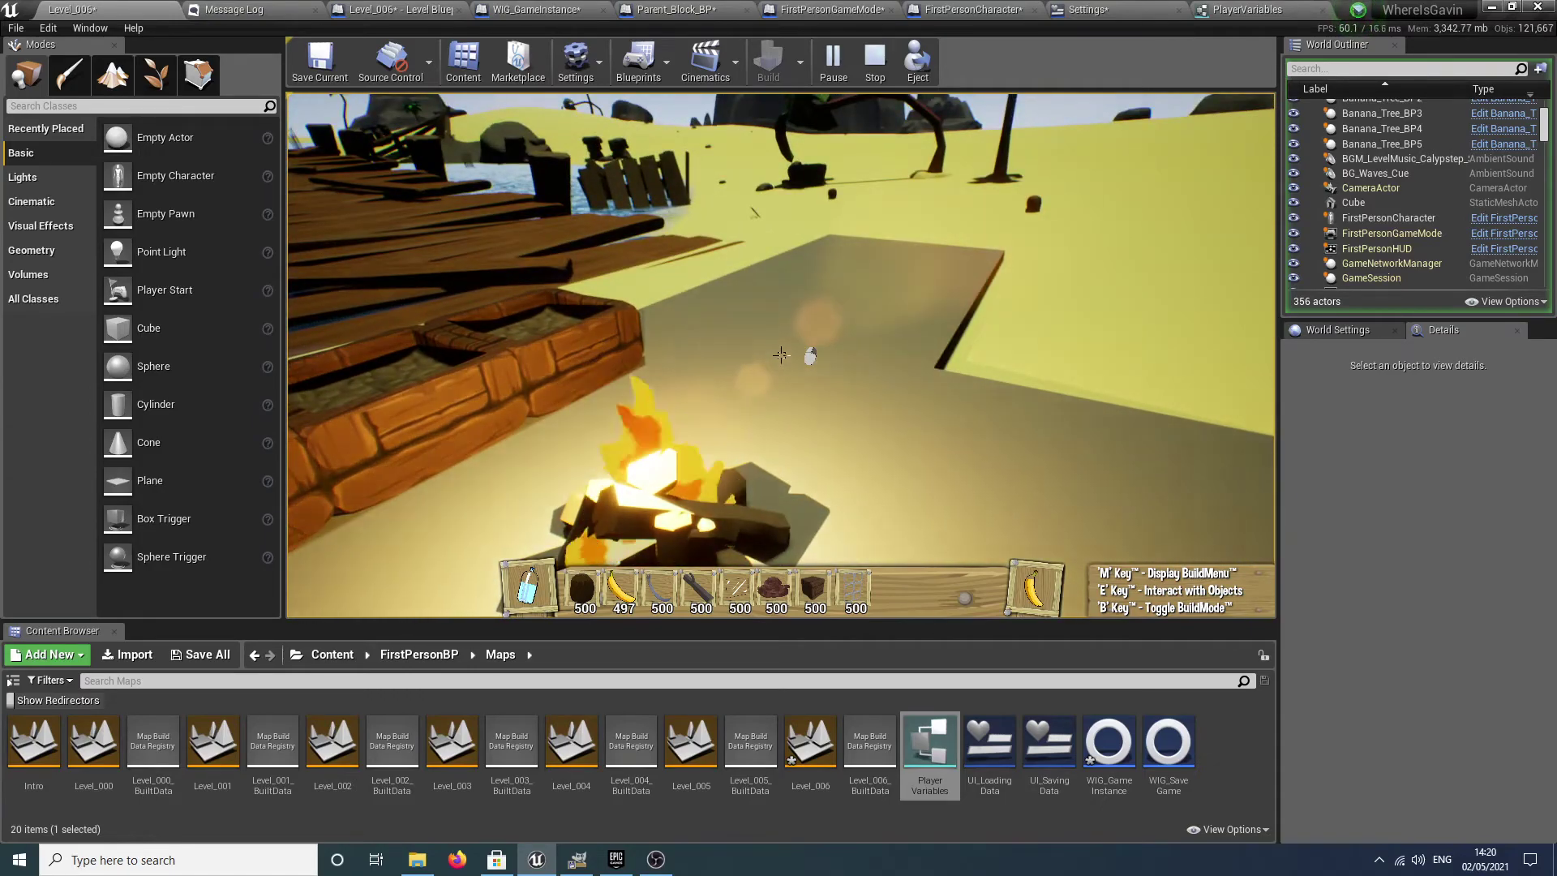
{"action": "key", "text": "Escape"}
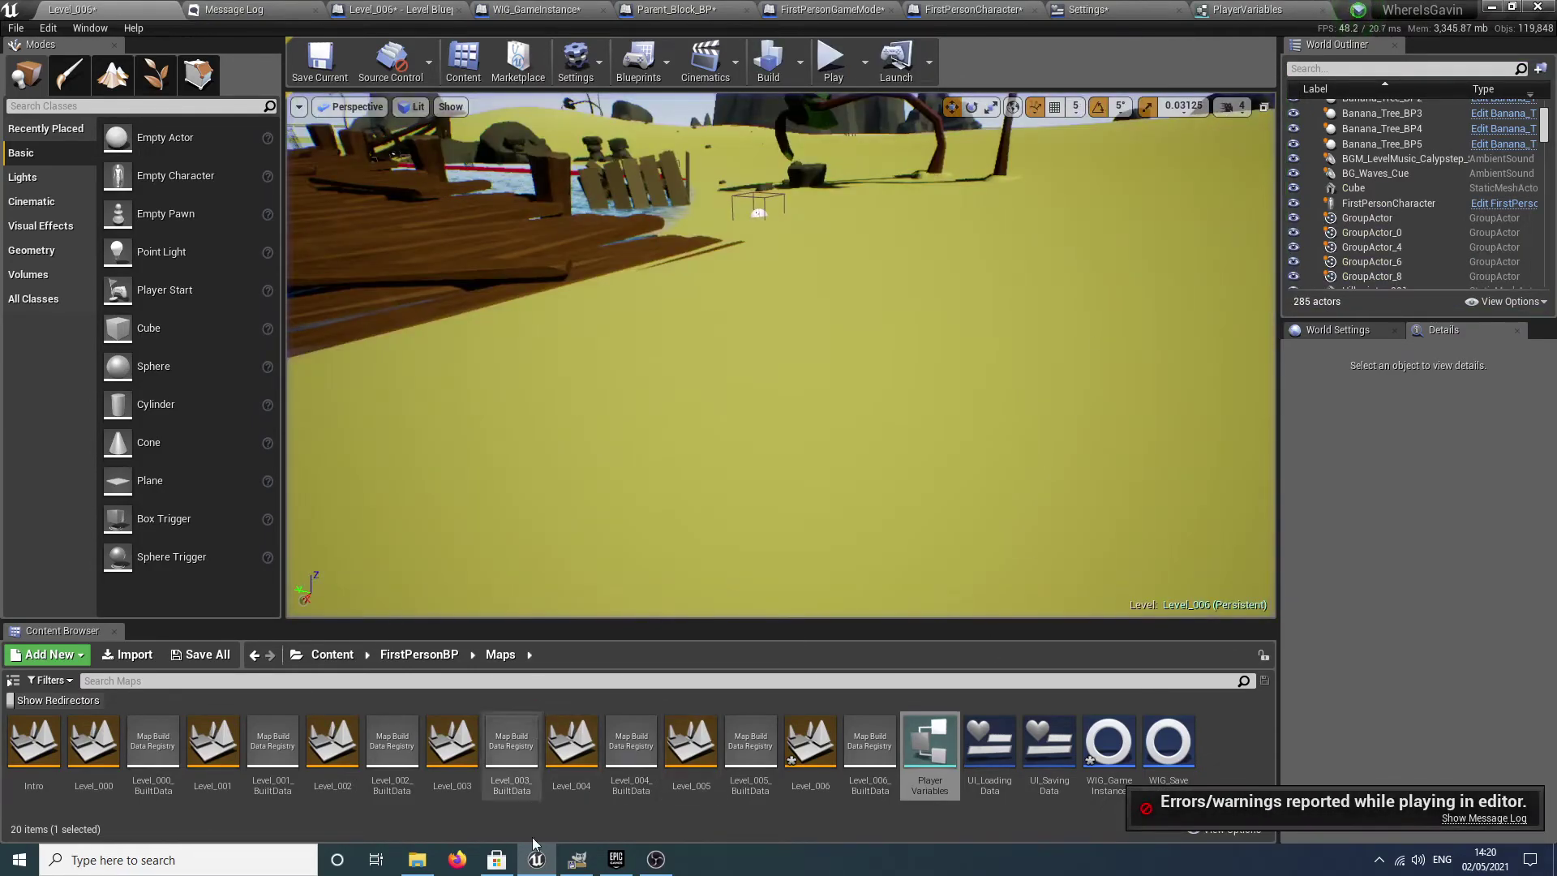
Switch to the Epic Games Launcher and read through the Save Extension plugin's included features and technical details.
{"action": "left_click", "coordinate": [621, 870]}
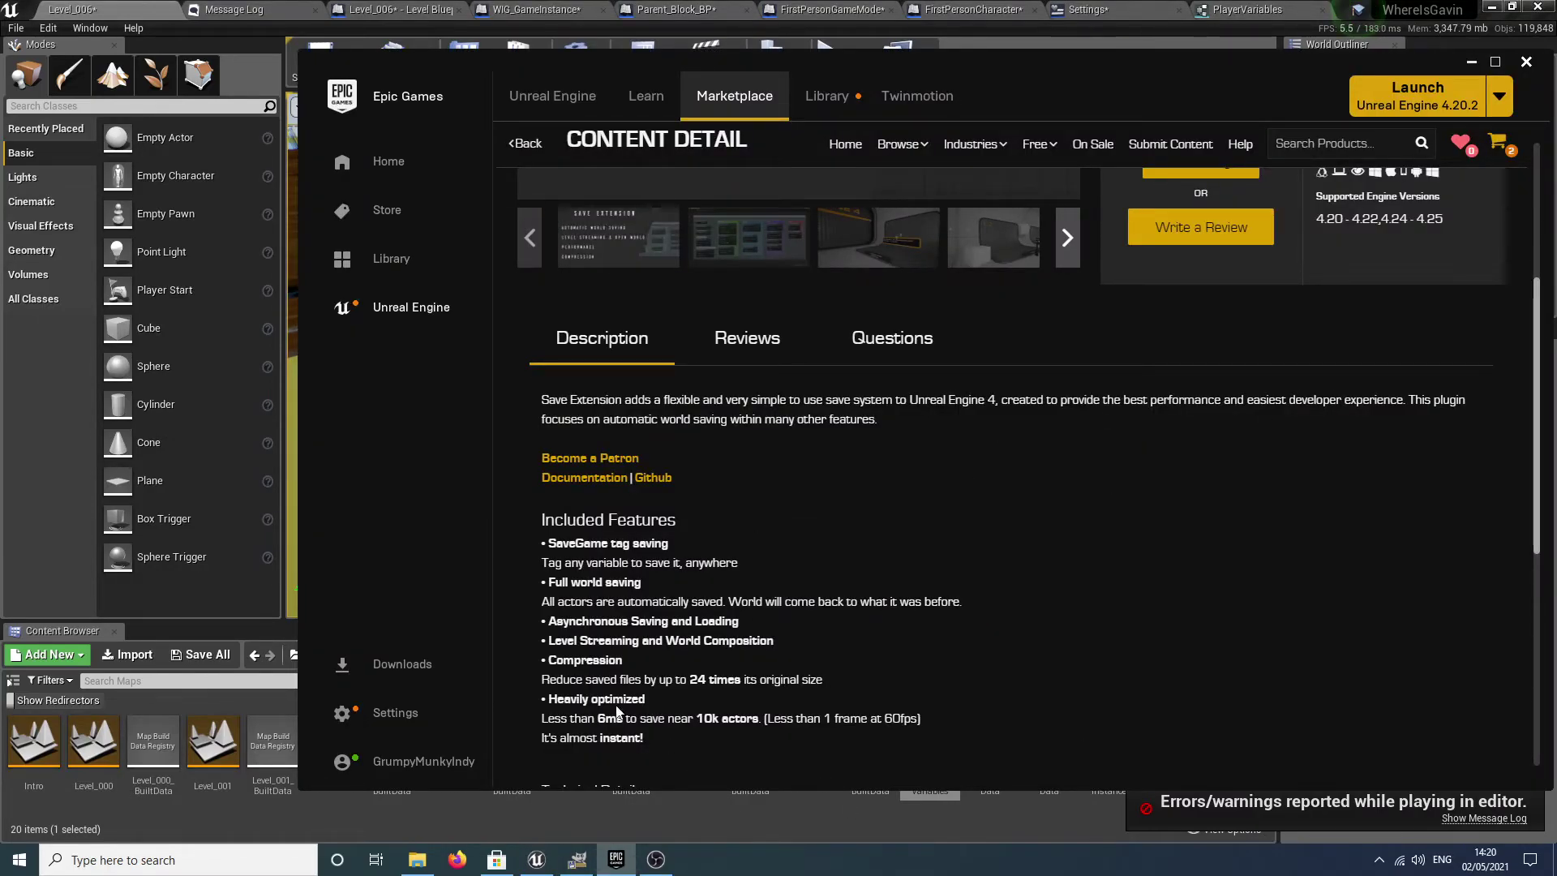
{"action": "scroll", "coordinate": [601, 689], "scroll_direction": "down", "scroll_amount": 1}
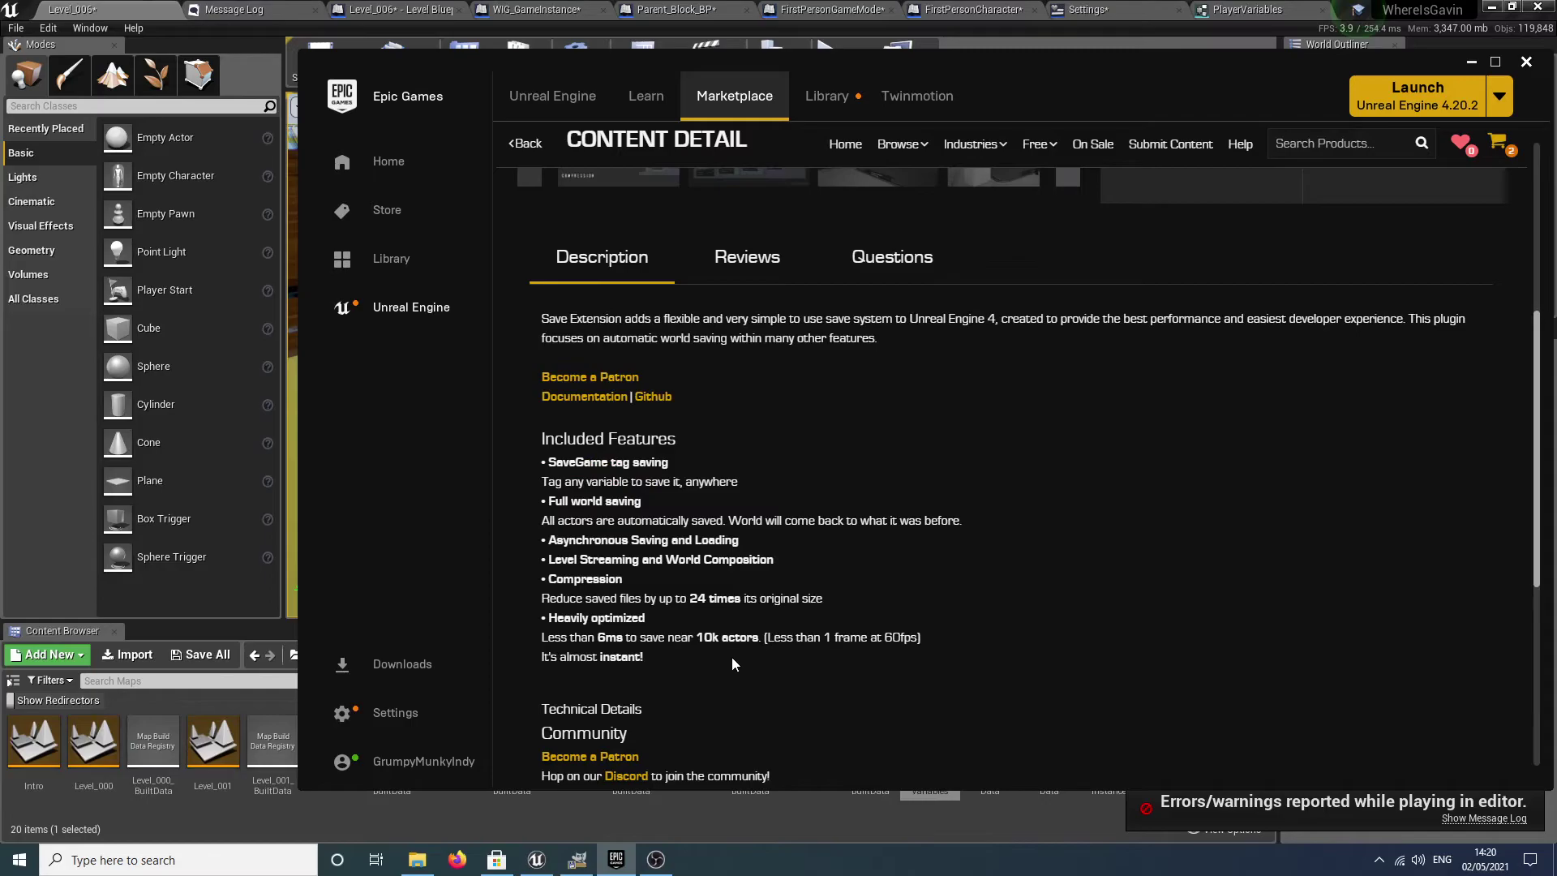
{"action": "scroll", "coordinate": [869, 688], "scroll_direction": "down", "scroll_amount": 3}
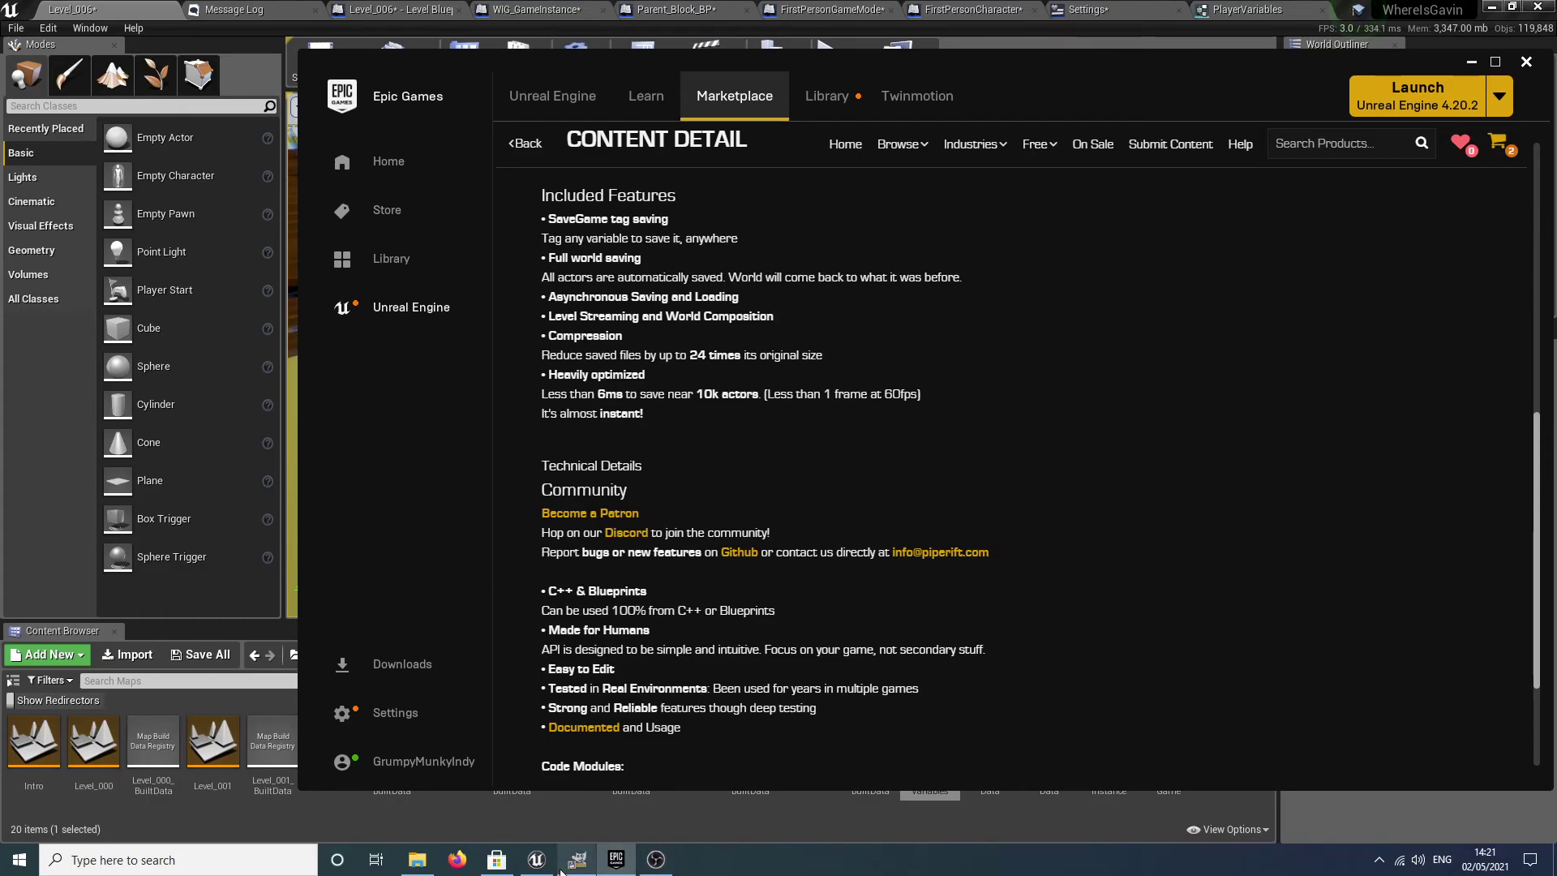
{"action": "mouse_move", "coordinate": [549, 862]}
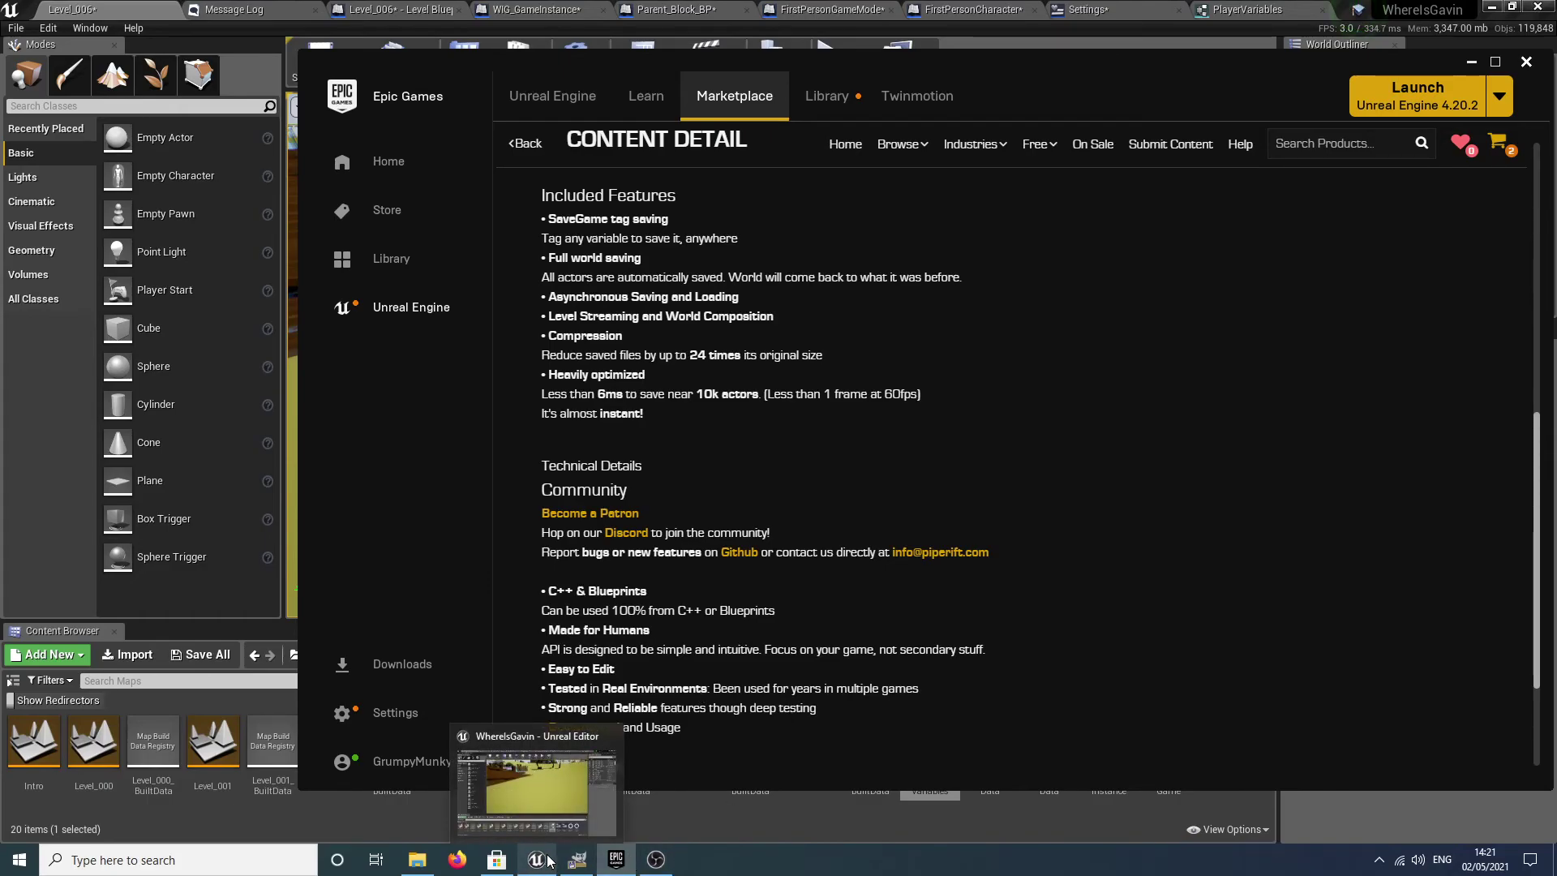